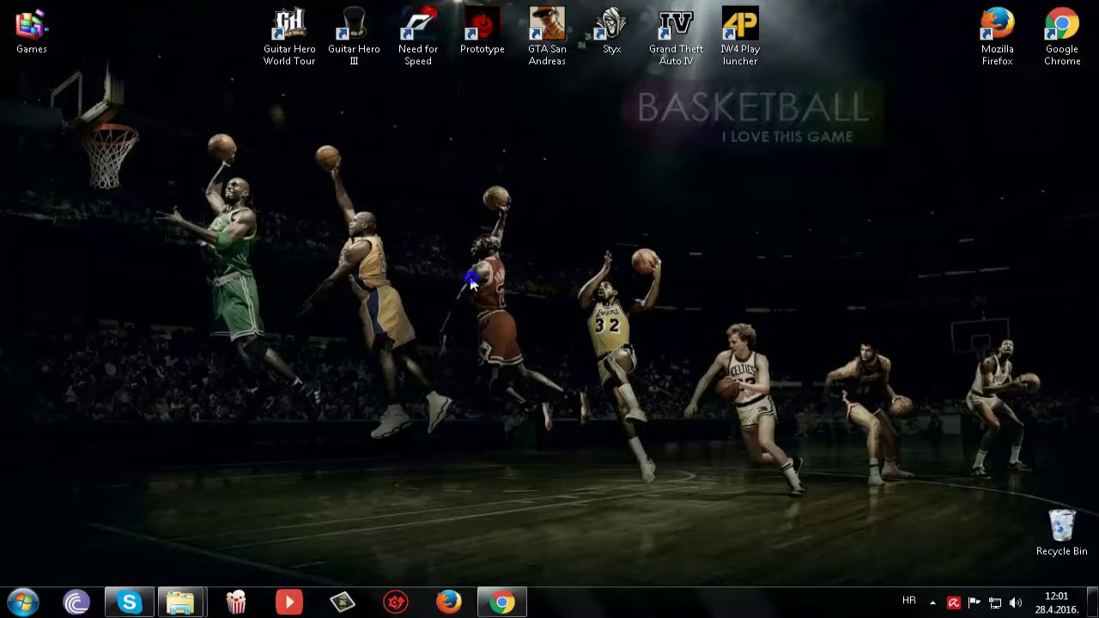
Permanently delete the 7 Recycle Bin items, refreshing the desktop before and after
right_click(467, 269)
left_click(519, 323)
right_click(1030, 522)
left_click(980, 453)
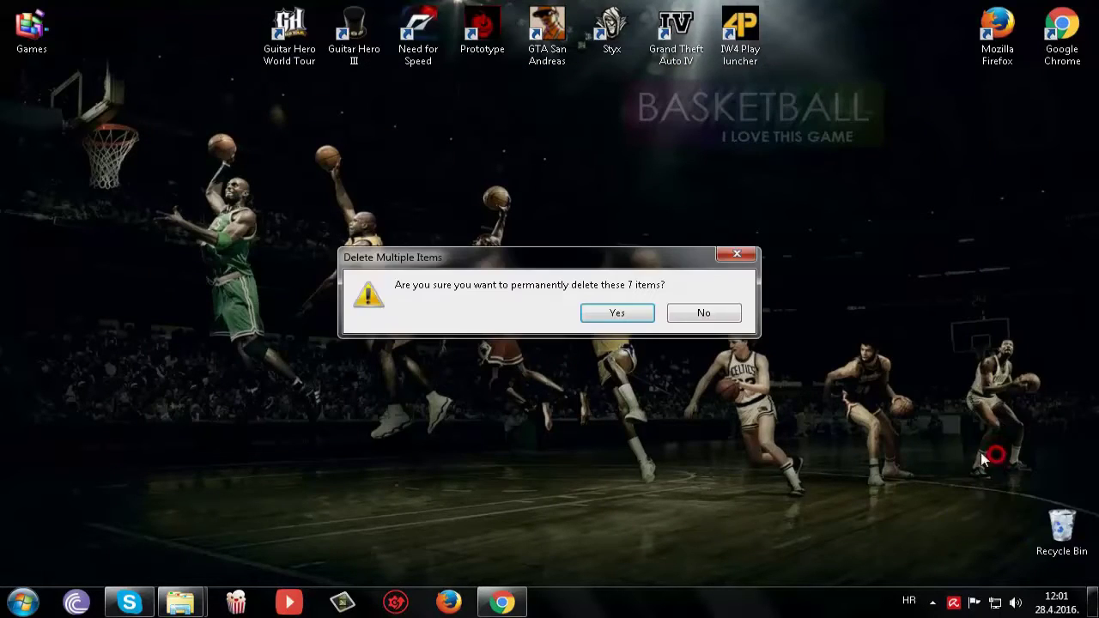
left_click(603, 319)
right_click(559, 276)
left_click(577, 317)
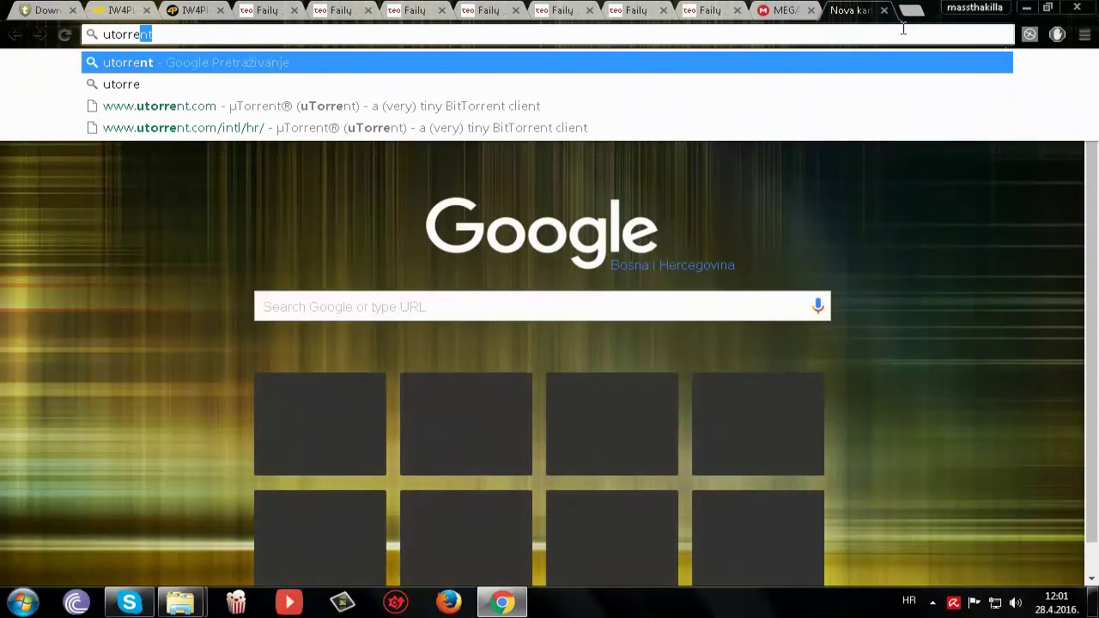
Search for utorrent and switch to the Call of Duty Modern Warfare 2 torrent page
key("Return")
left_click(311, 217)
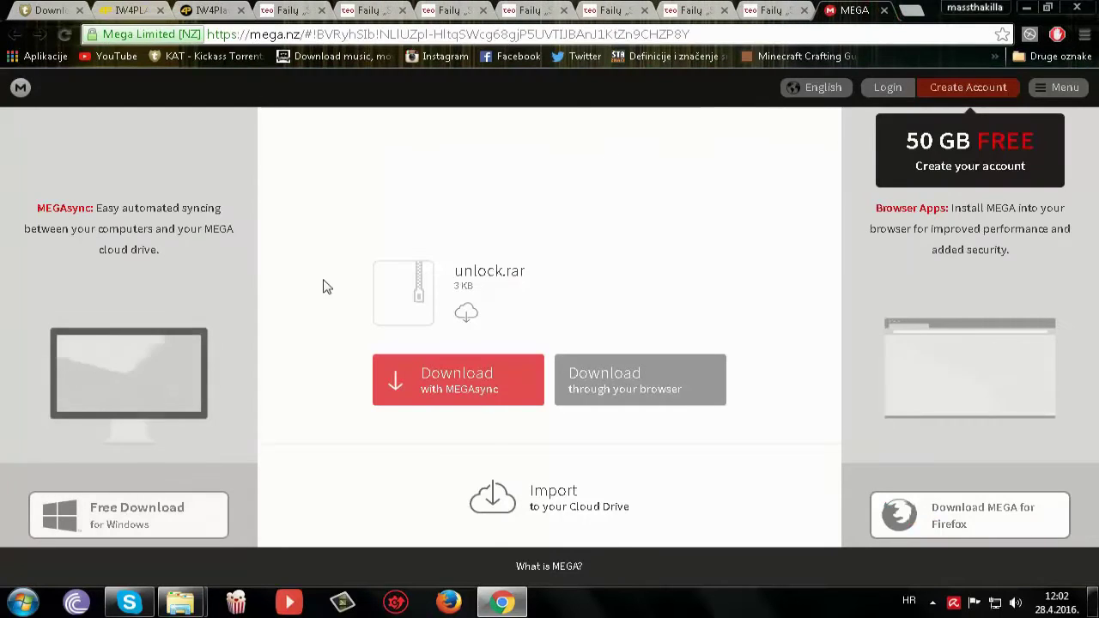
key("ctrl+Tab")
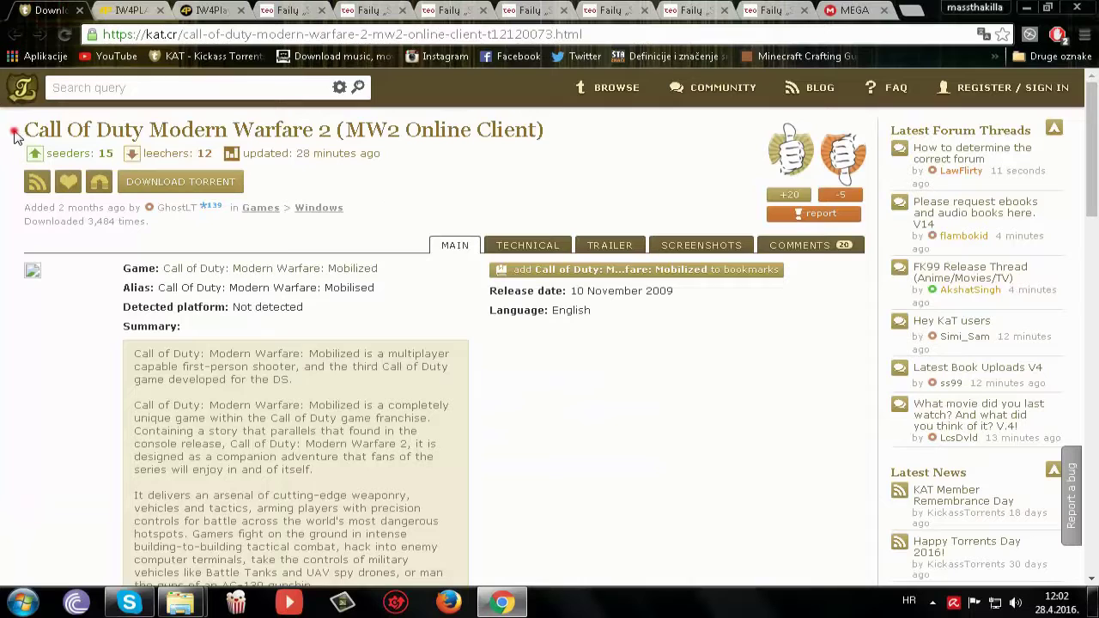
left_click_drag(19, 129, 574, 125)
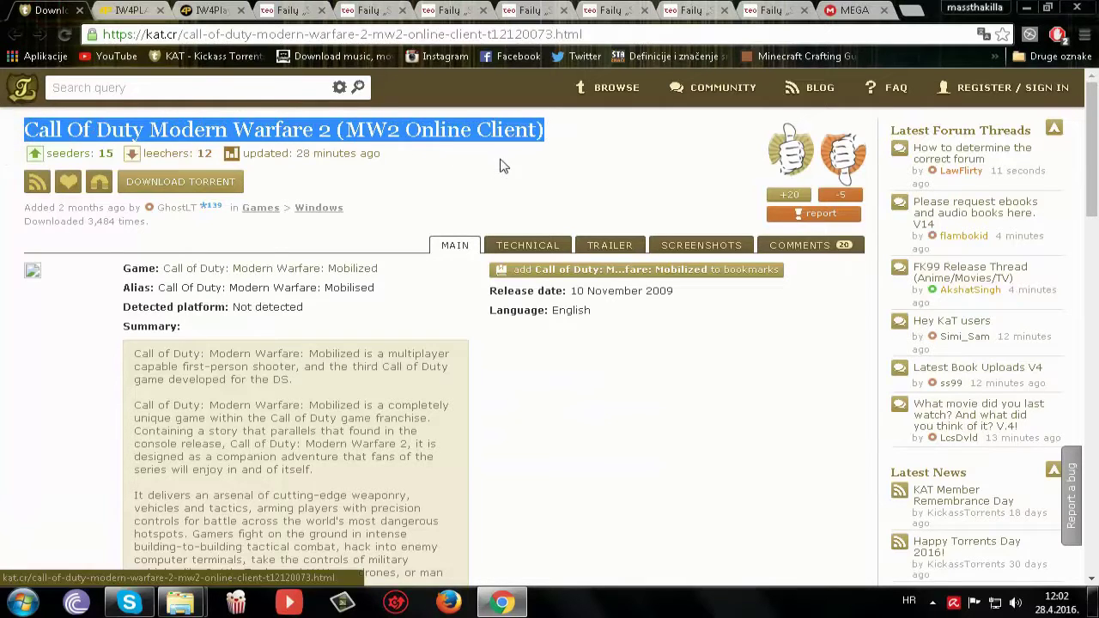
right_click(472, 163)
left_click(472, 163)
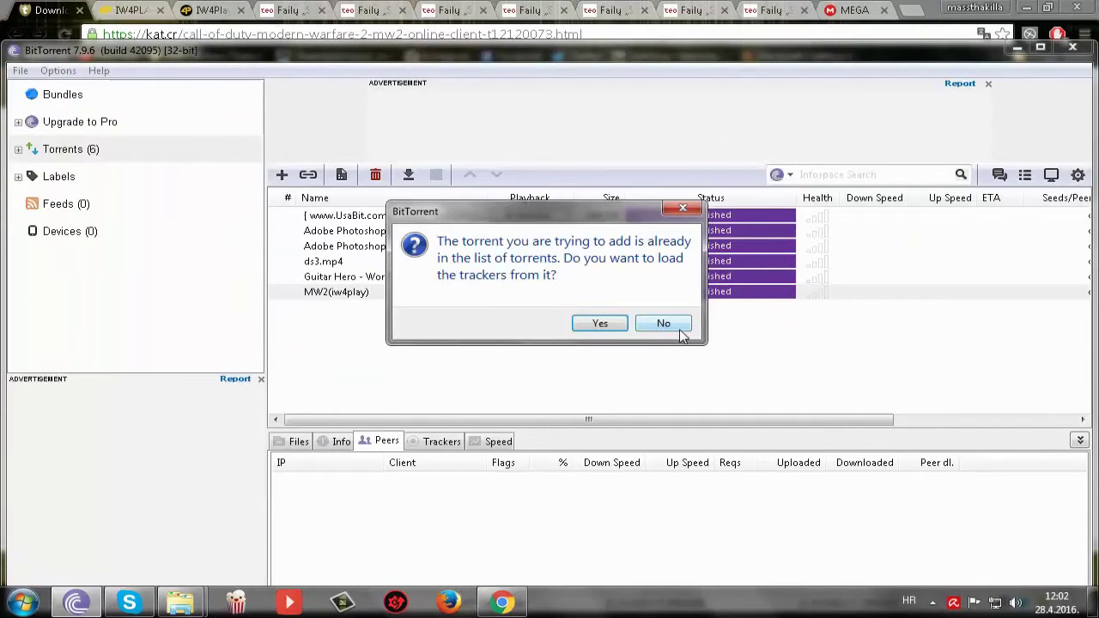
Decline re-adding the torrent and select the finished MW2(iw4play) entry in BitTorrent
left_click(669, 329)
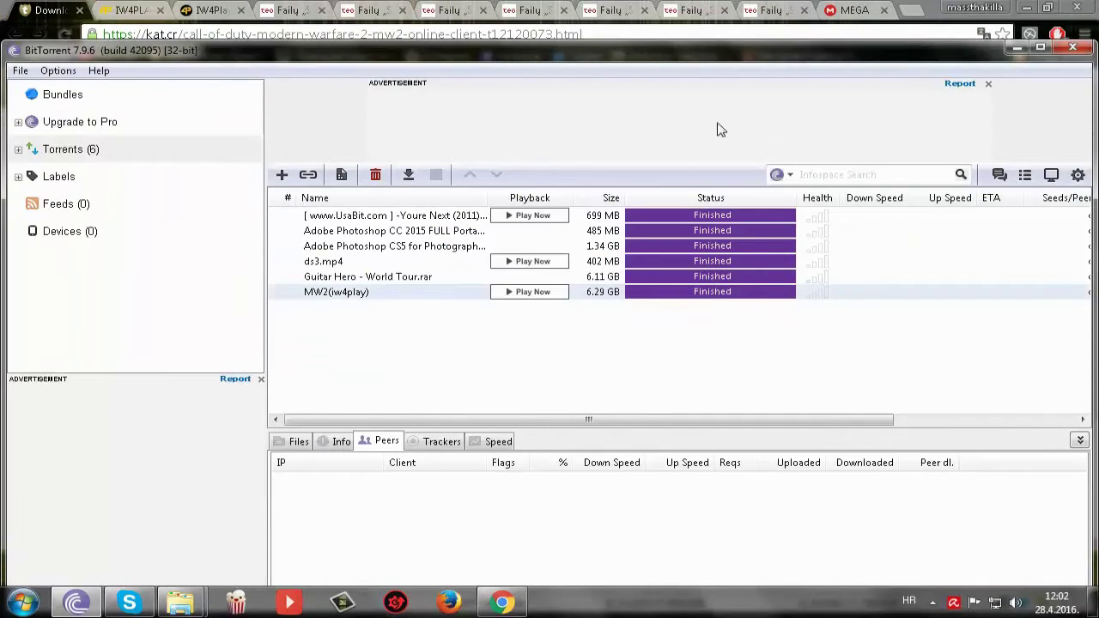
left_click(818, 350)
left_click(610, 297)
Close BitTorrent and accept the terms on the IW4PLAY Community registration page
left_click(1073, 47)
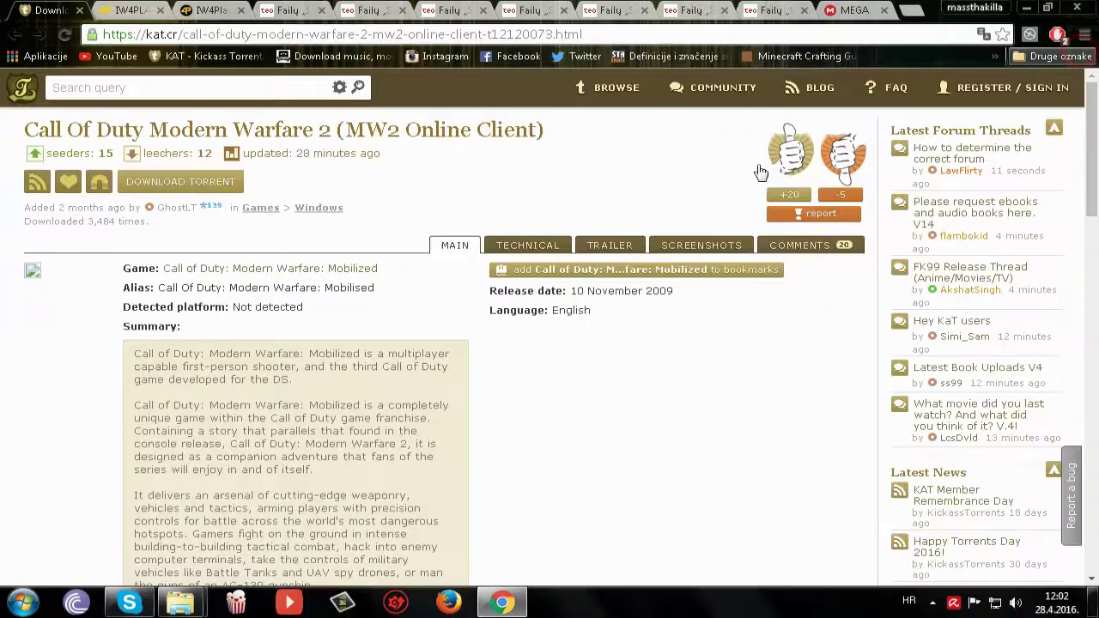
left_click(107, 12)
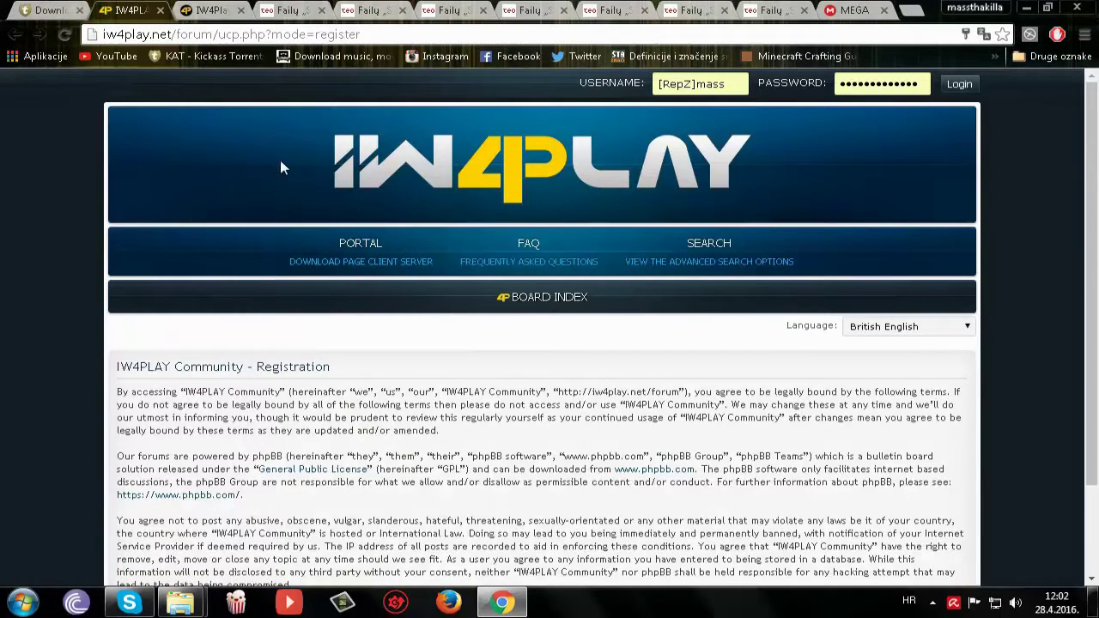
scroll(711, 189, "down", 3)
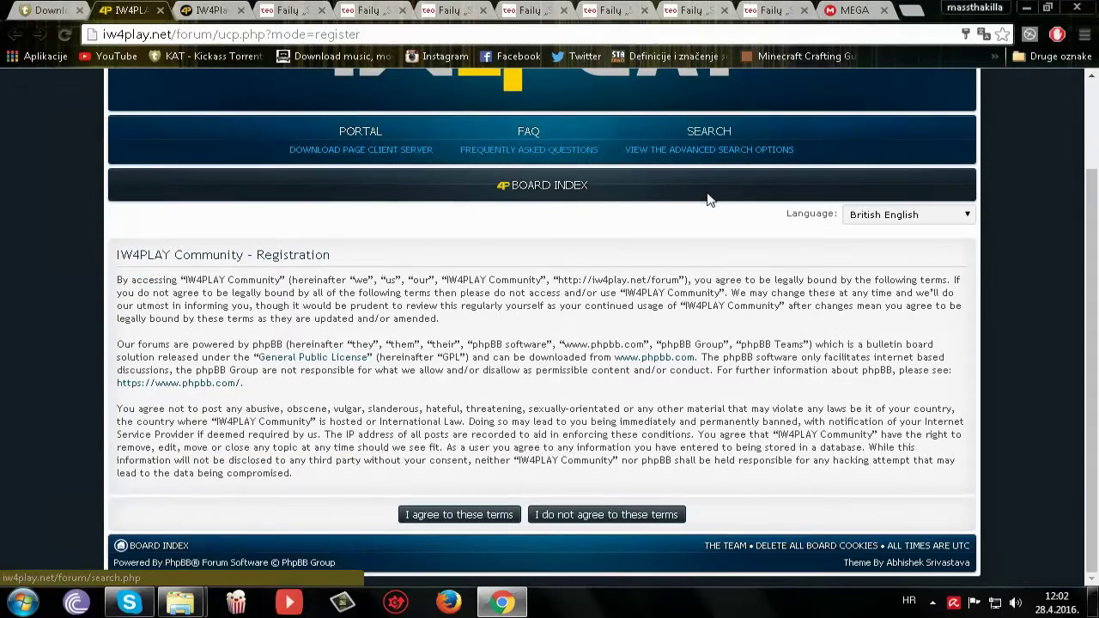
triple_click(326, 251)
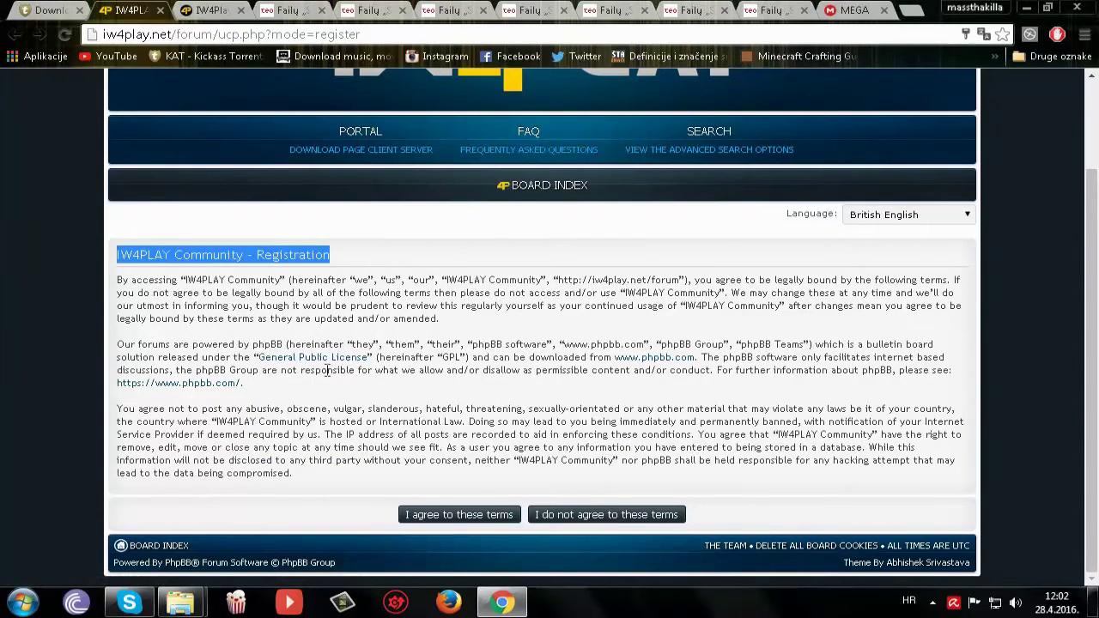
left_click(391, 456)
left_click(434, 521)
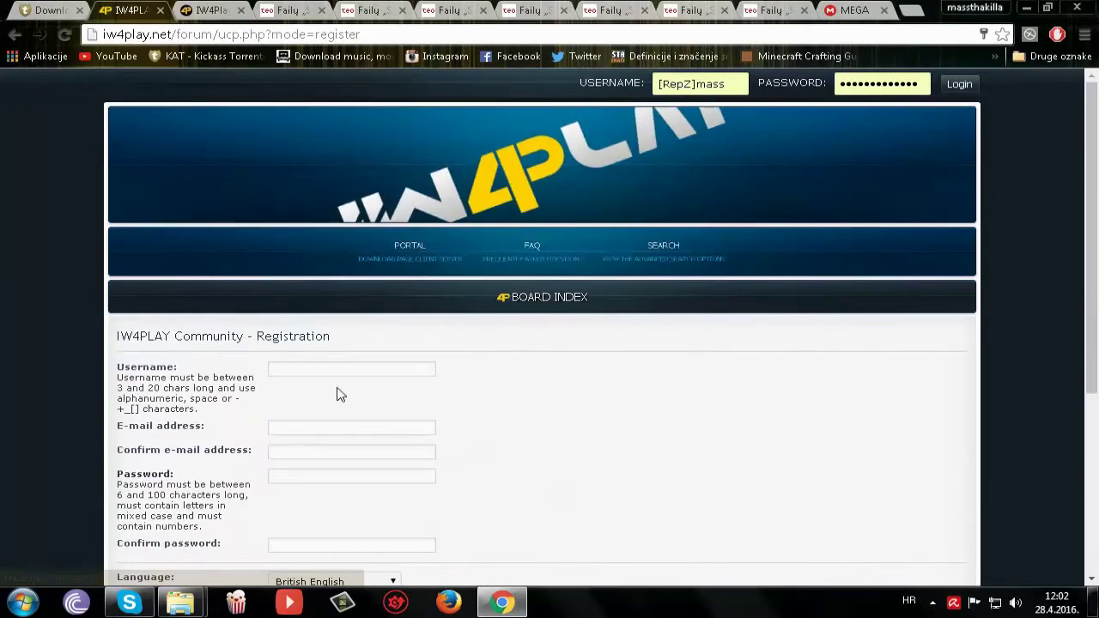
Step through the empty Username, E-mail and Password fields of the registration form
scroll(336, 346, "down", 4)
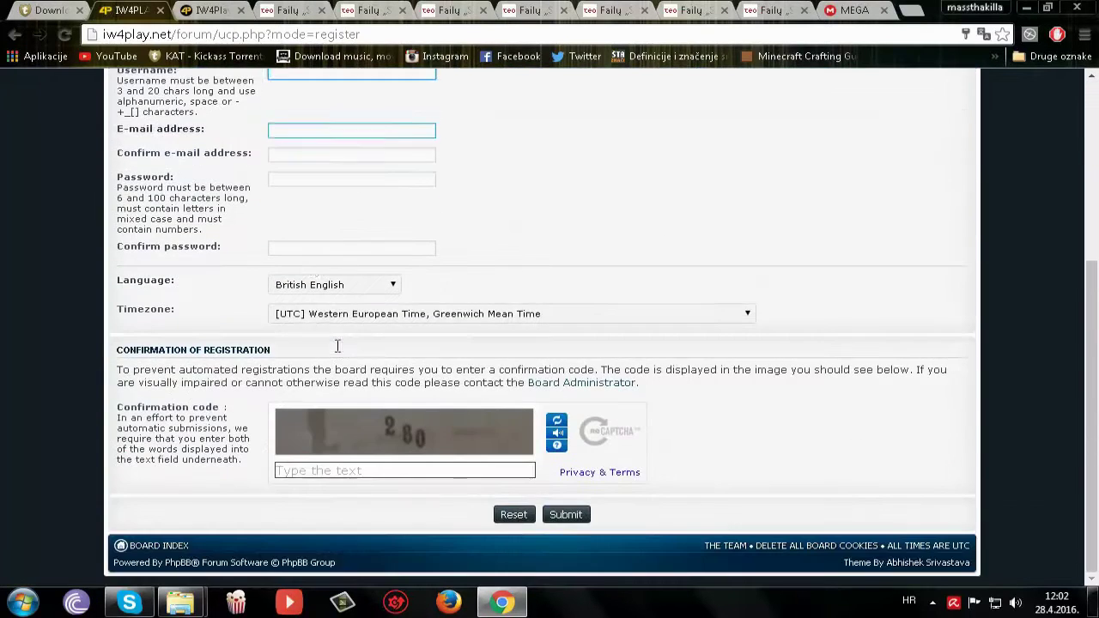
left_click(318, 249)
scroll(317, 255, "up", 2)
left_click(346, 292)
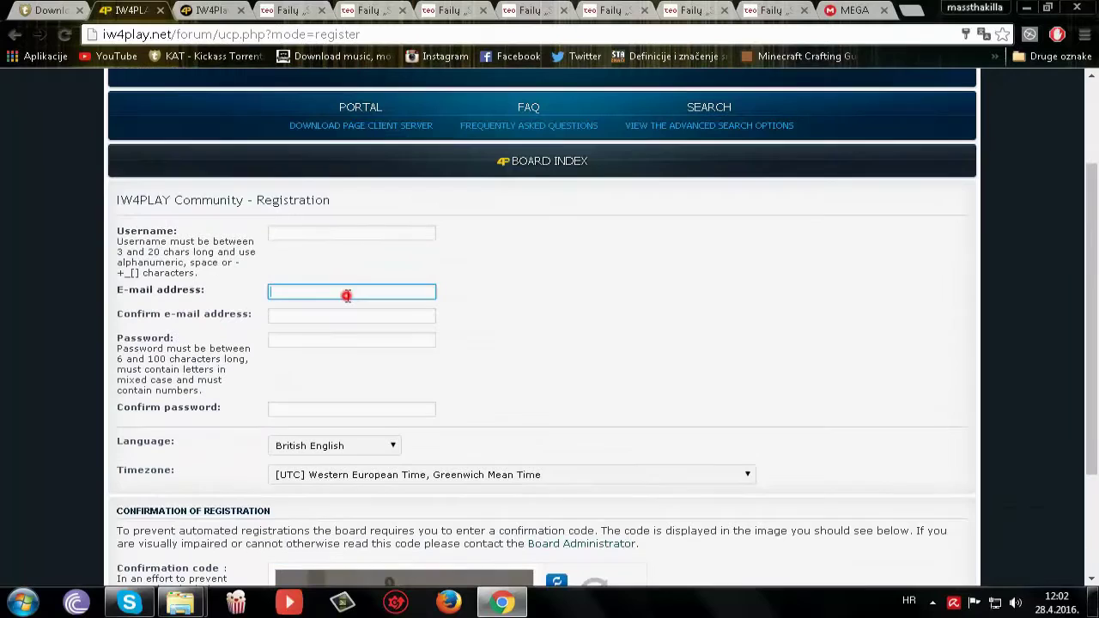
left_click(358, 340)
left_click(686, 358)
scroll(601, 360, "down", 2)
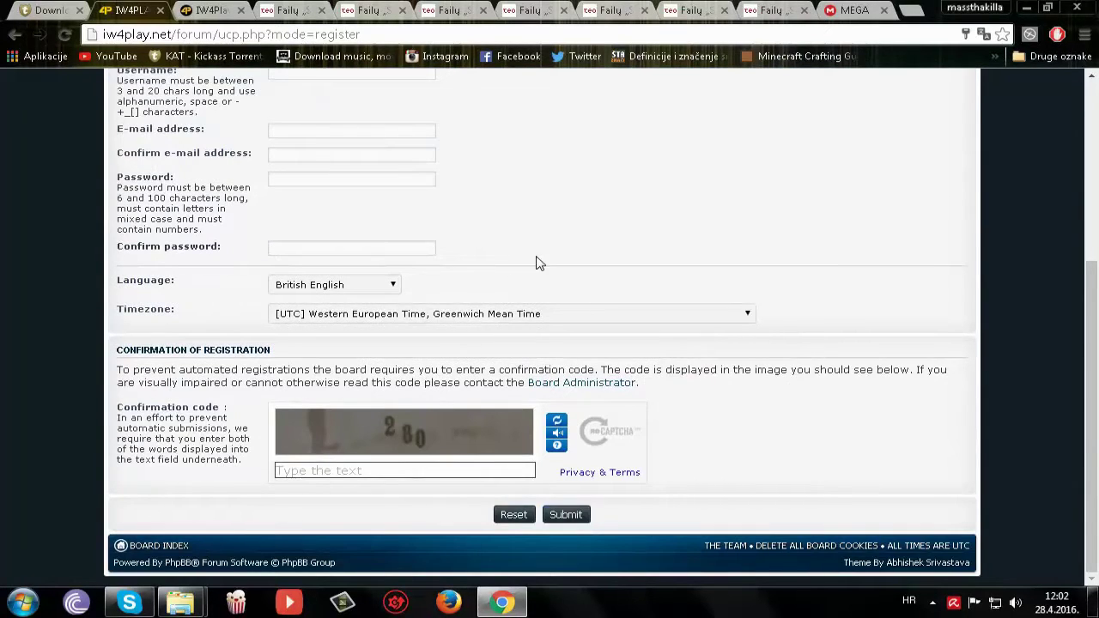
scroll(535, 262, "up", 4)
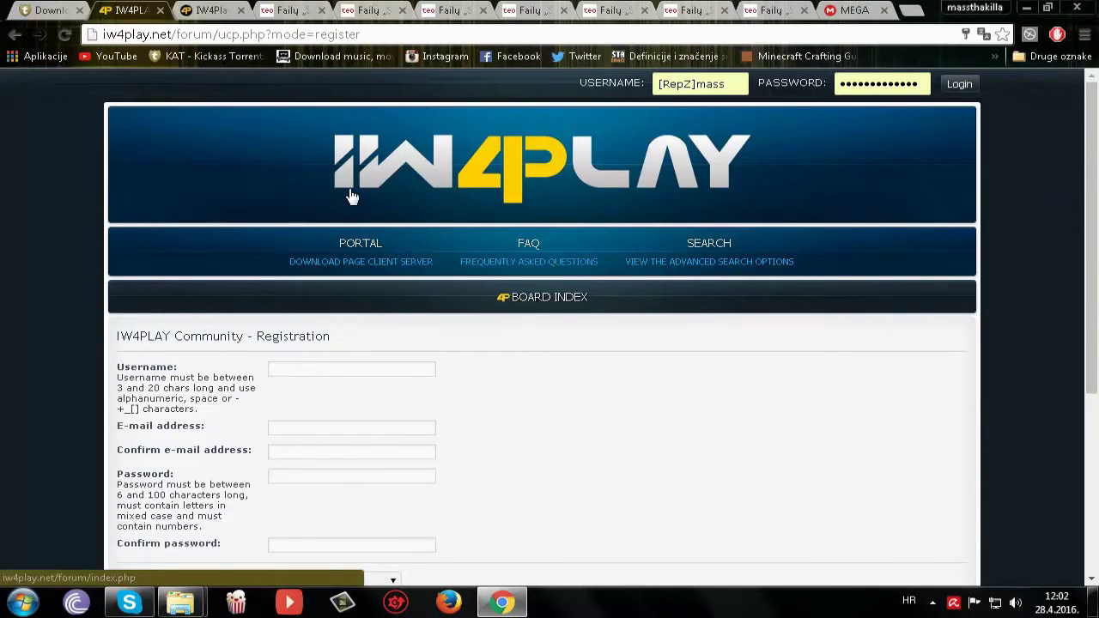
Download the Call of Duty MW2 client from iw4play.net and open the IW4Play-Client zip
left_click(203, 9)
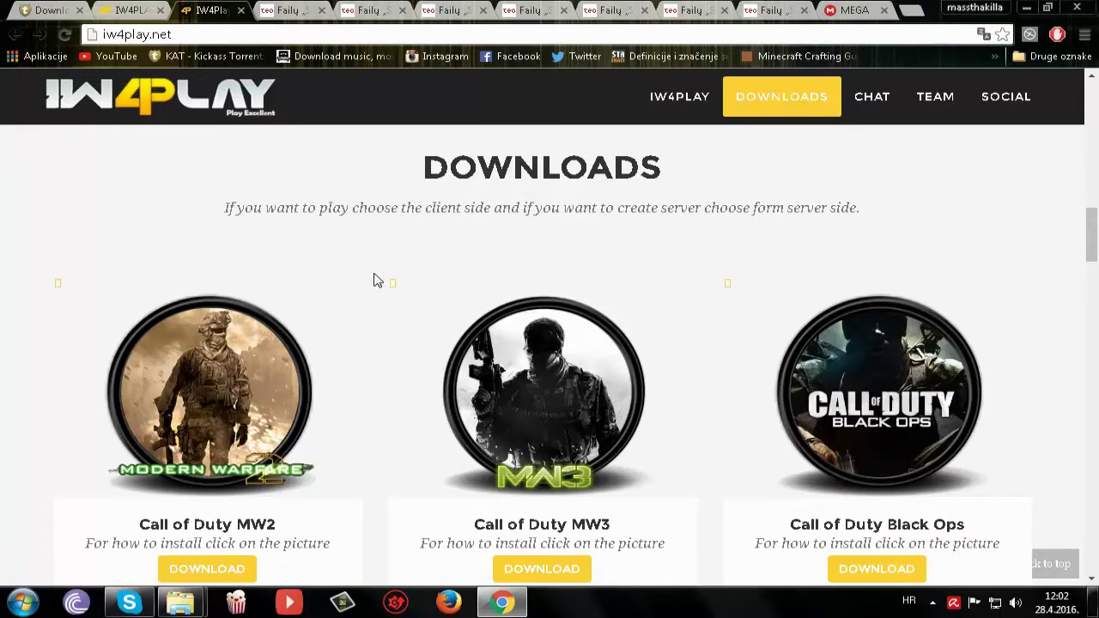
scroll(377, 300, "down", 2)
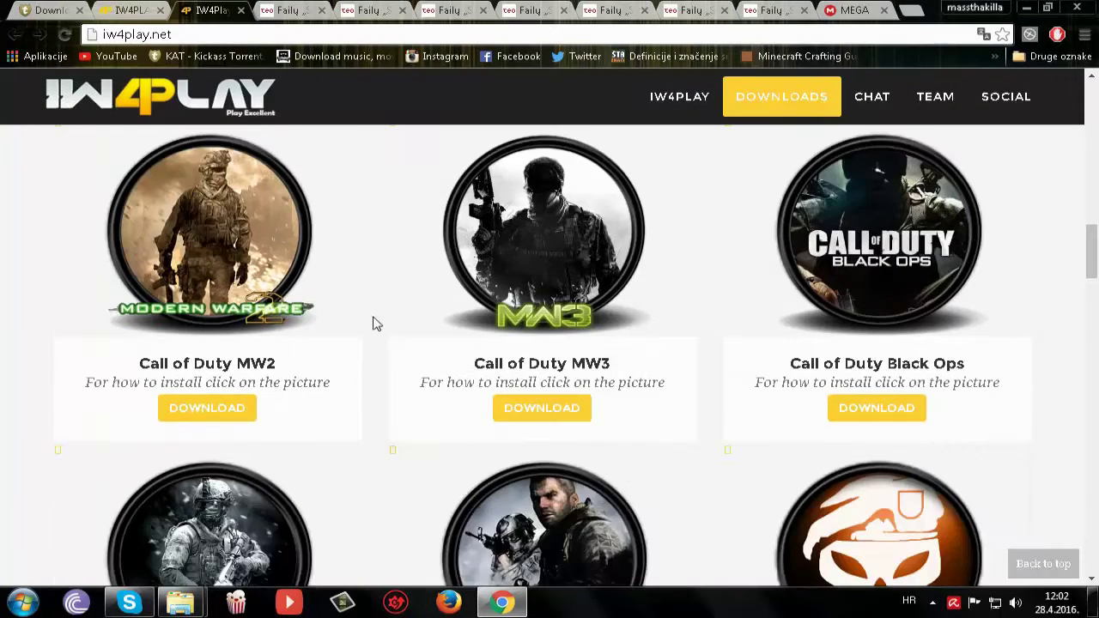
left_click(205, 412)
left_click(103, 577)
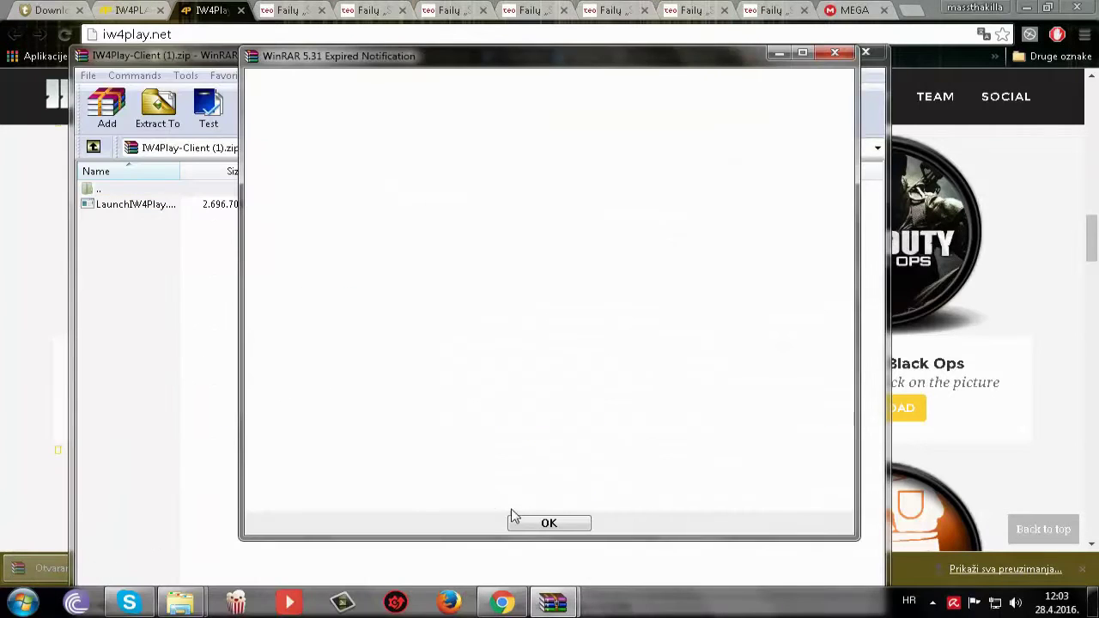
Dismiss the WinRAR expiry notice and close the IW4Play-Client archive
left_click(537, 520)
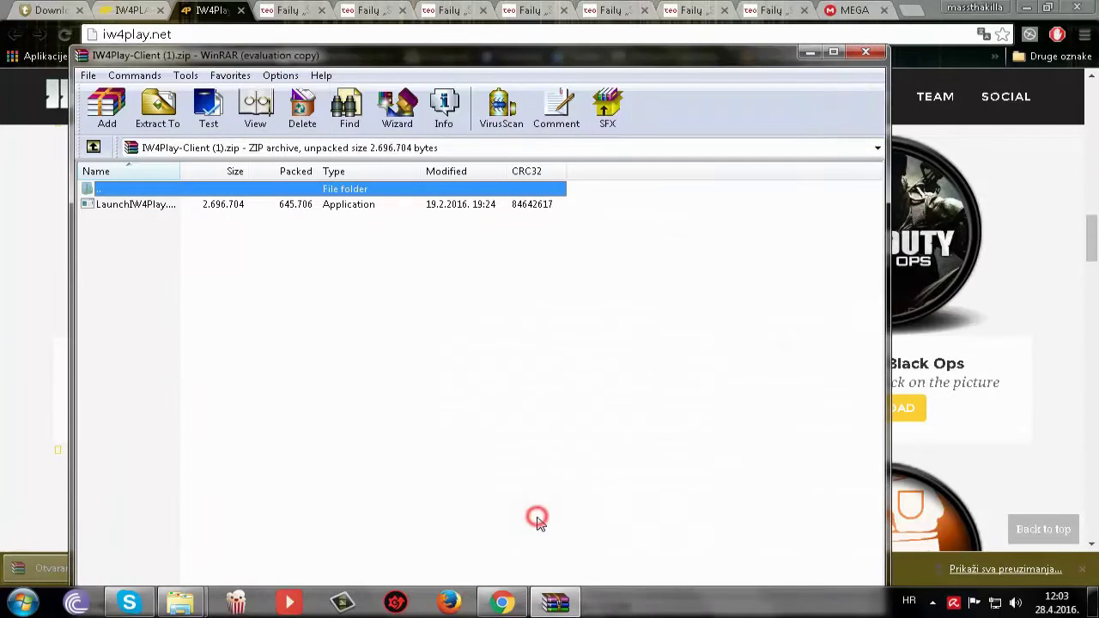
left_click(359, 297)
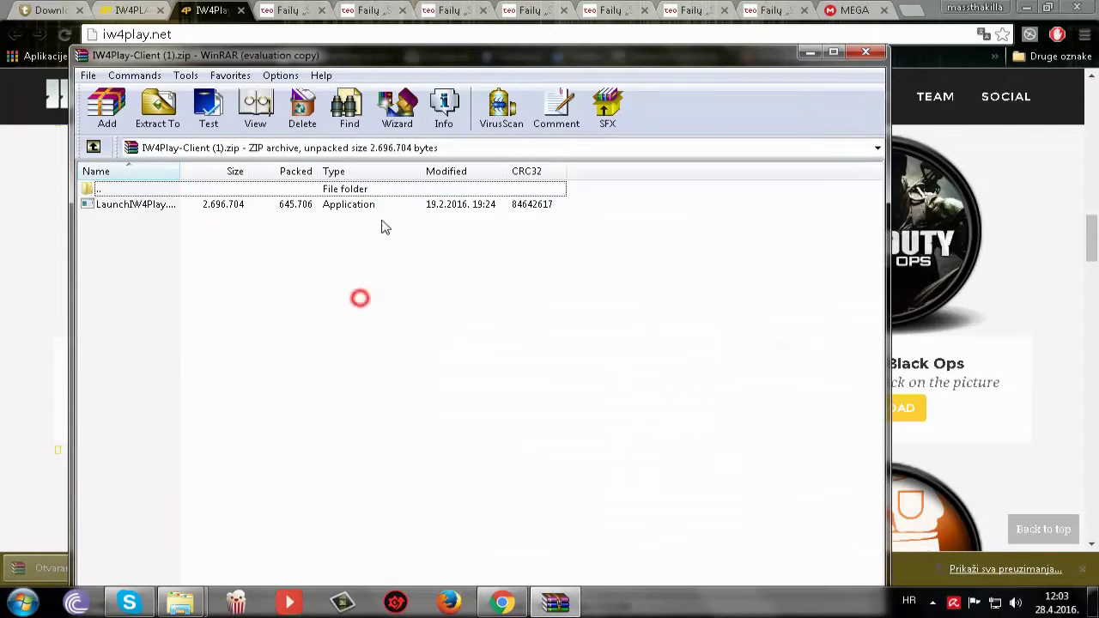
left_click(869, 56)
Check the DLC packs and IW4Play-Client archive in Downloads, then minimize the folder
left_click(23, 604)
left_click(265, 245)
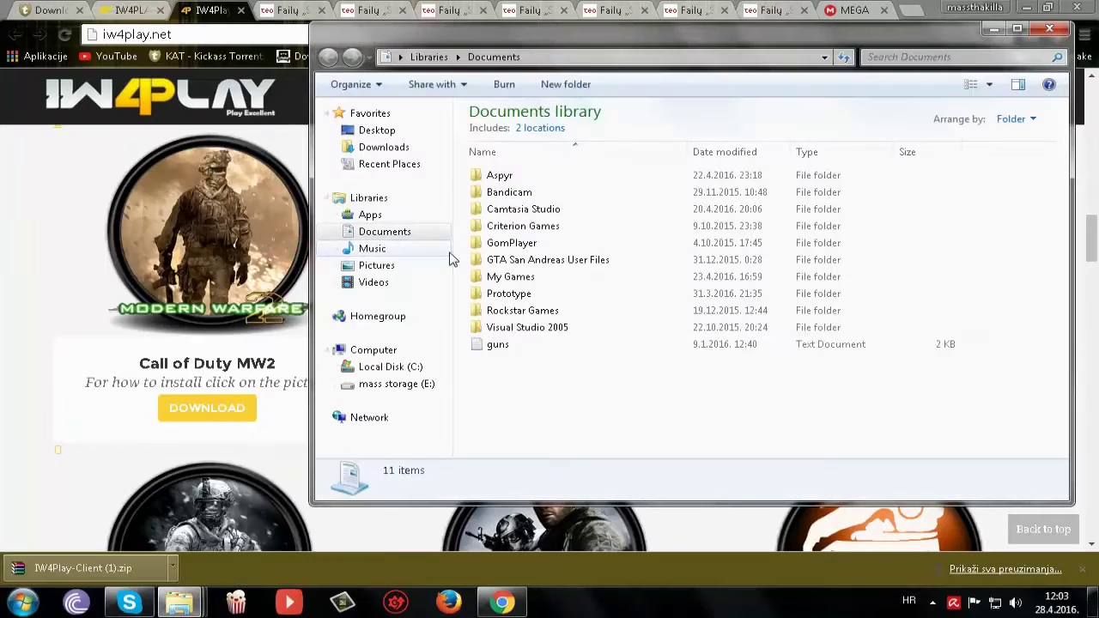
left_click(409, 155)
left_click(658, 371)
scroll(657, 375, "down", 1)
scroll(601, 404, "down", 1)
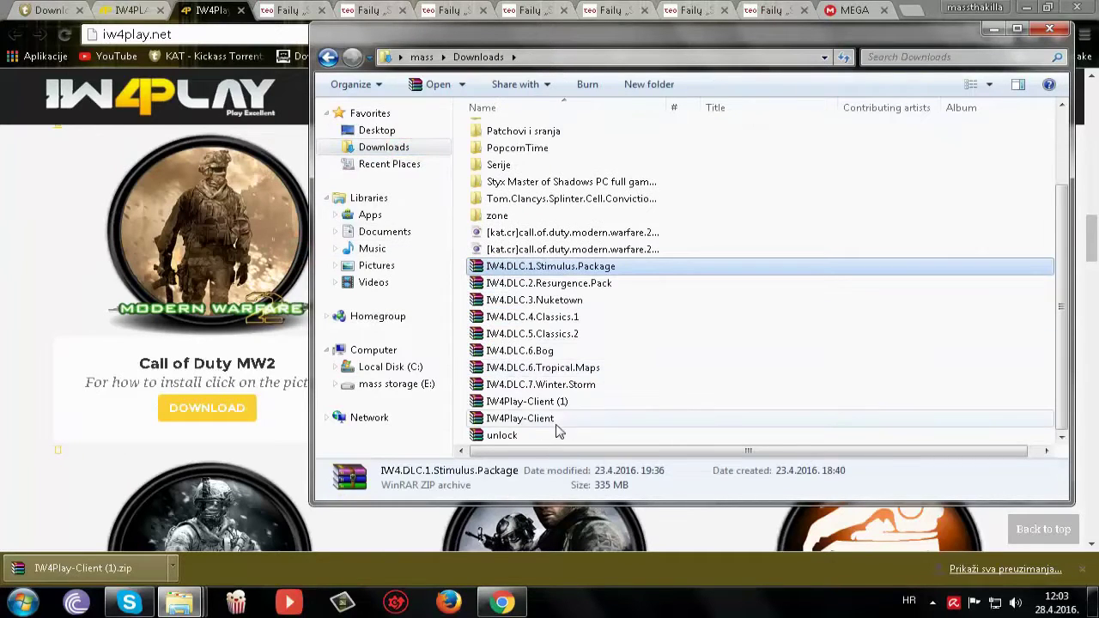
left_click(519, 422)
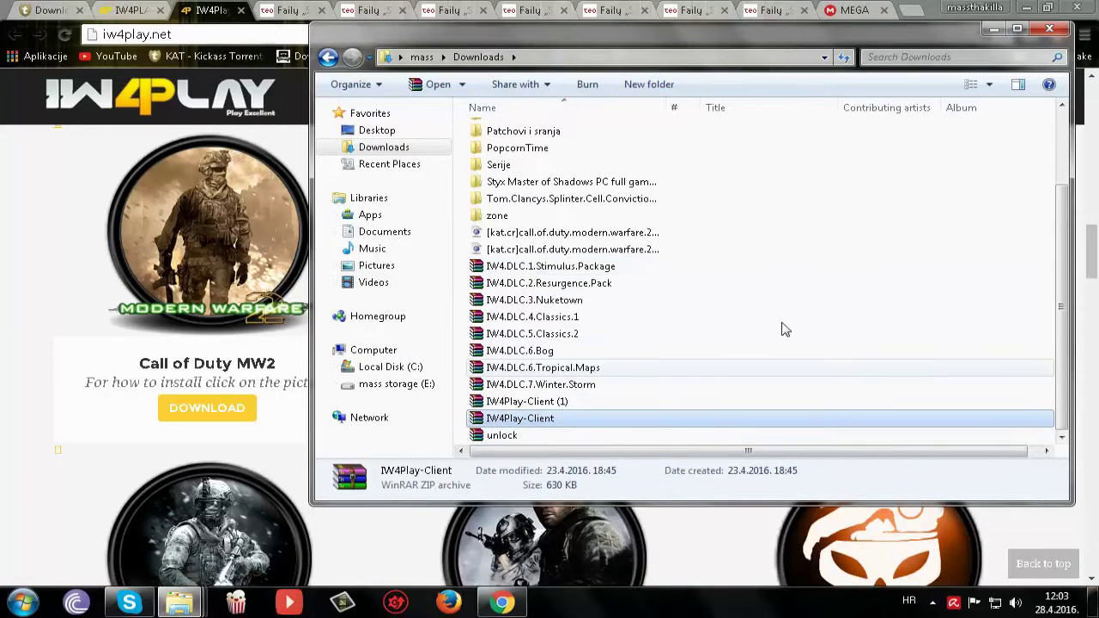
left_click(993, 29)
Cycle through the Teo DLC share tabs from Winter Storm back to Stimulus Package
left_click(288, 11)
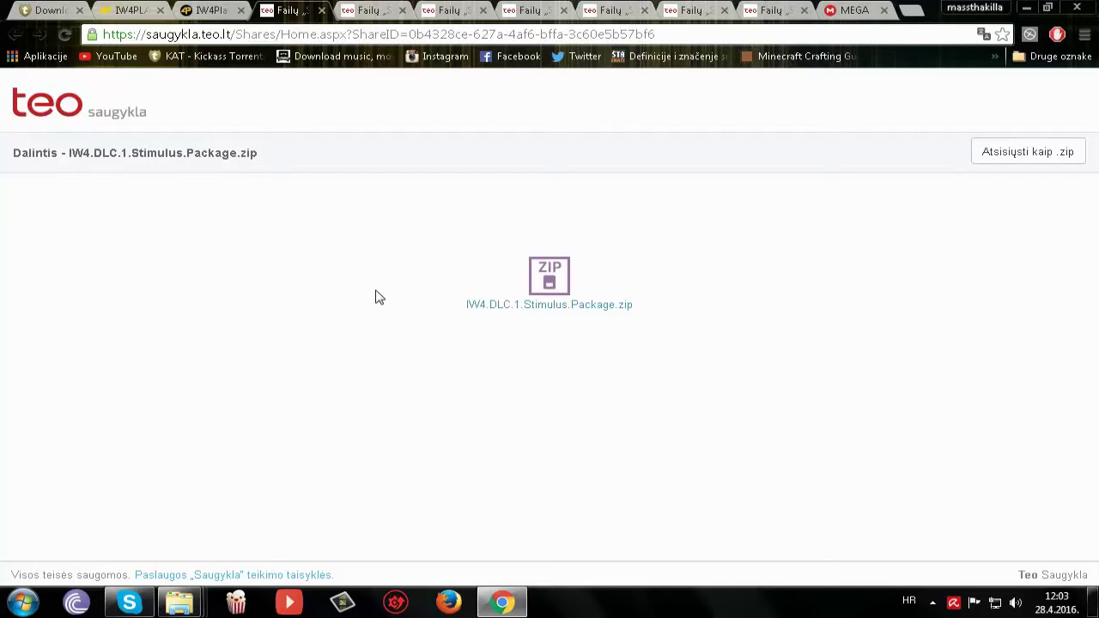
left_click(790, 9)
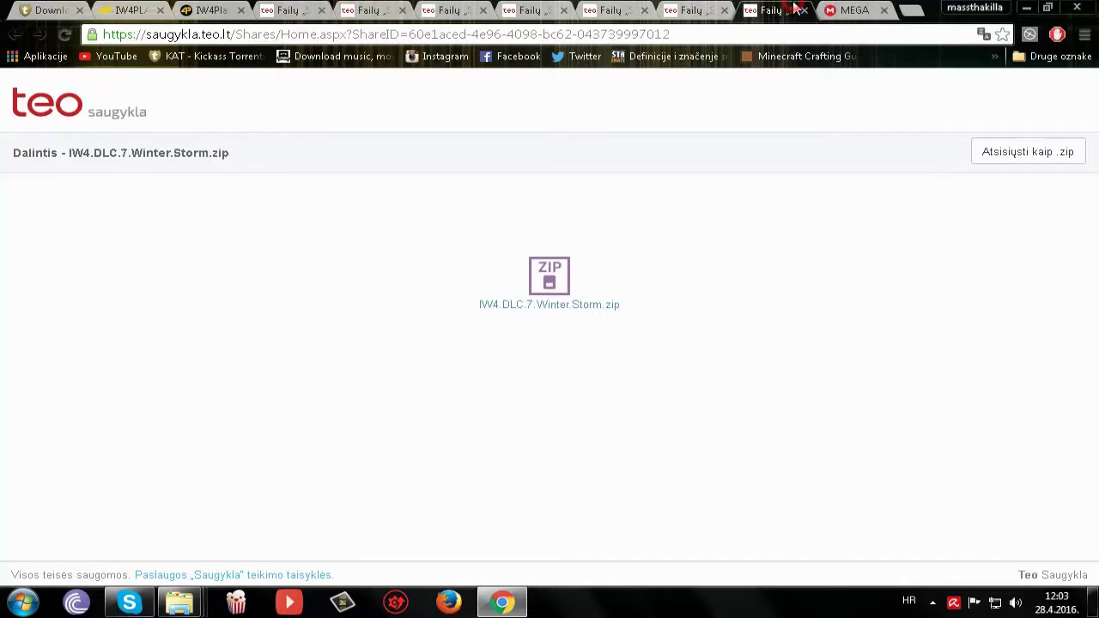
left_click(691, 9)
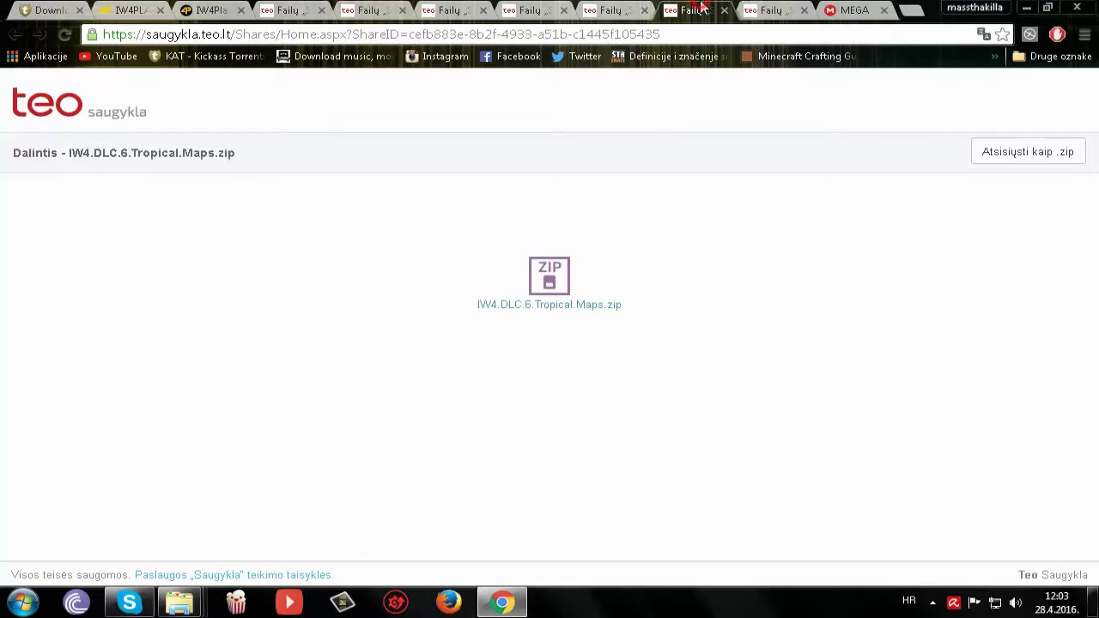
left_click(609, 10)
left_click(528, 10)
left_click(451, 13)
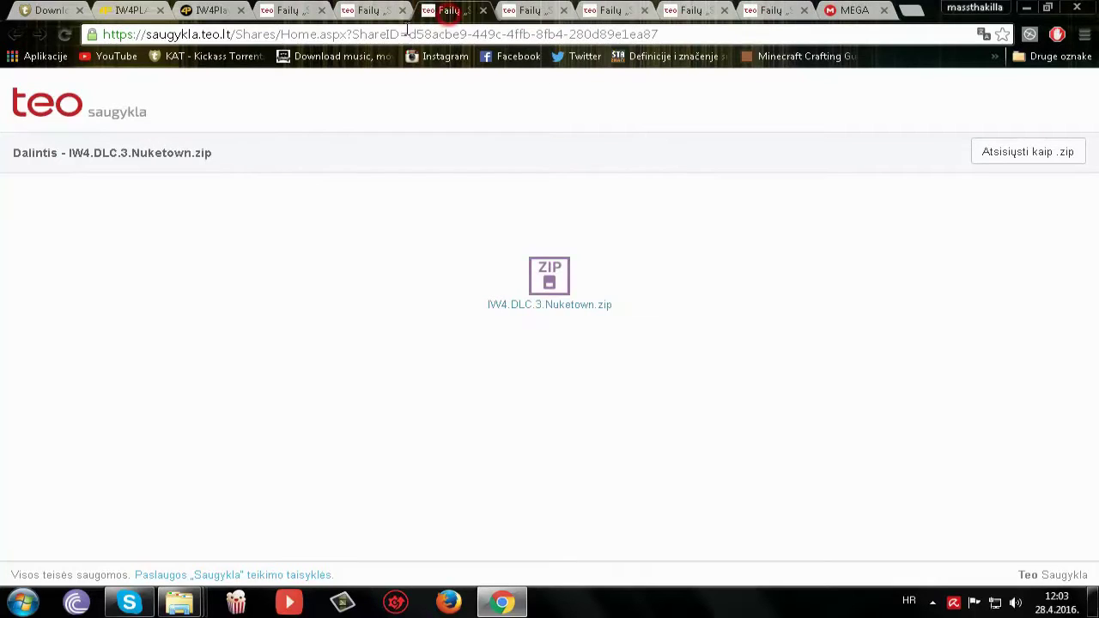
left_click(356, 10)
left_click(296, 10)
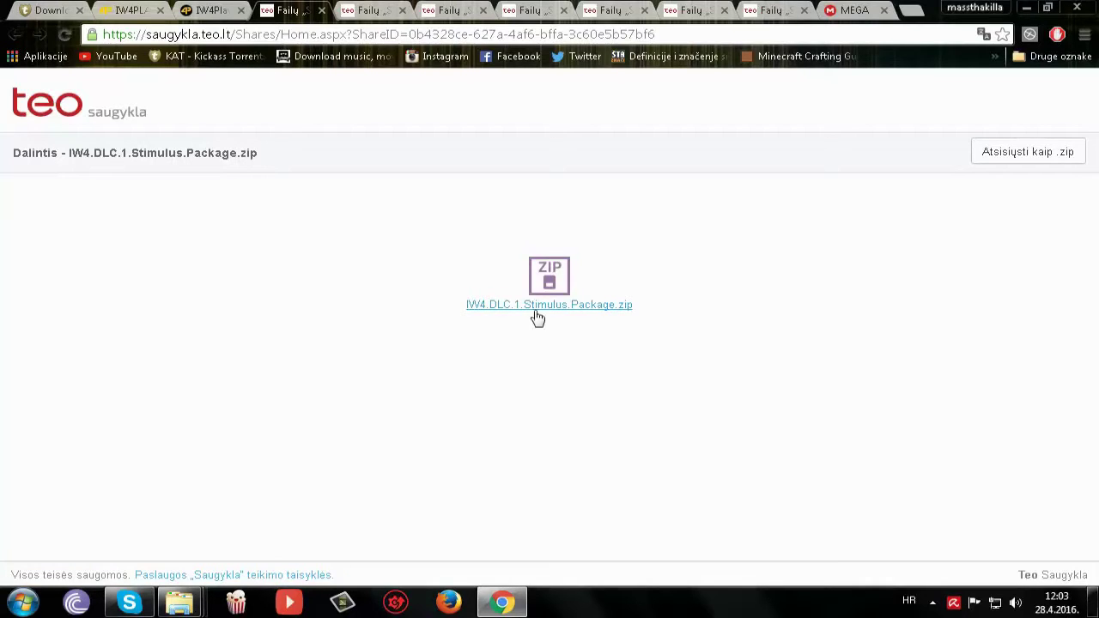
Close the three finished DLC download tabs, including Tropical Maps
left_click(322, 11)
left_click(322, 10)
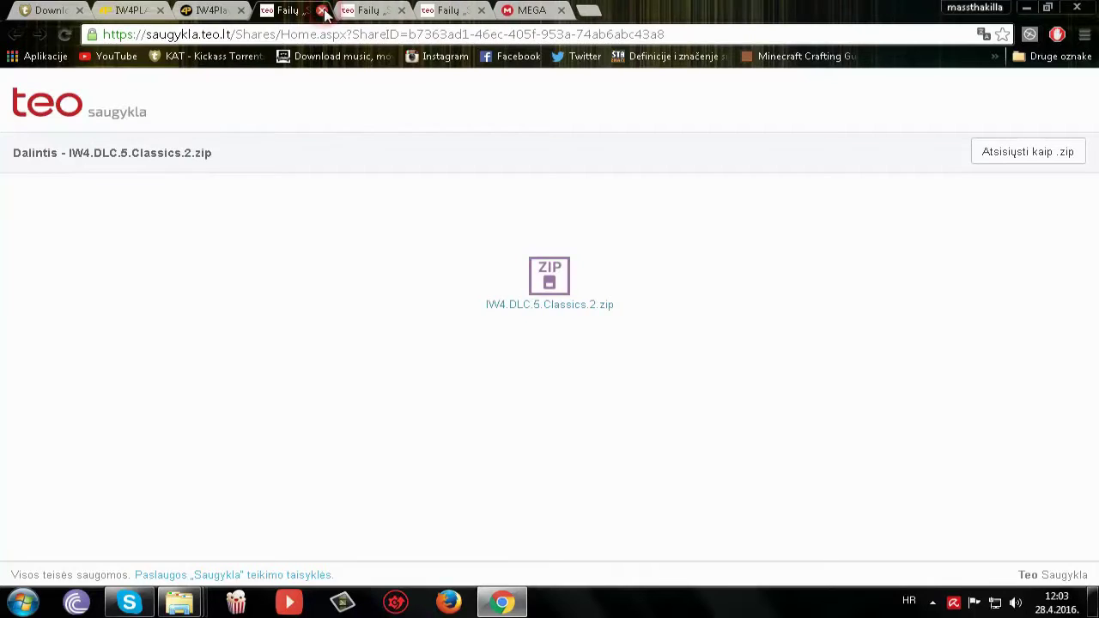
left_click(320, 10)
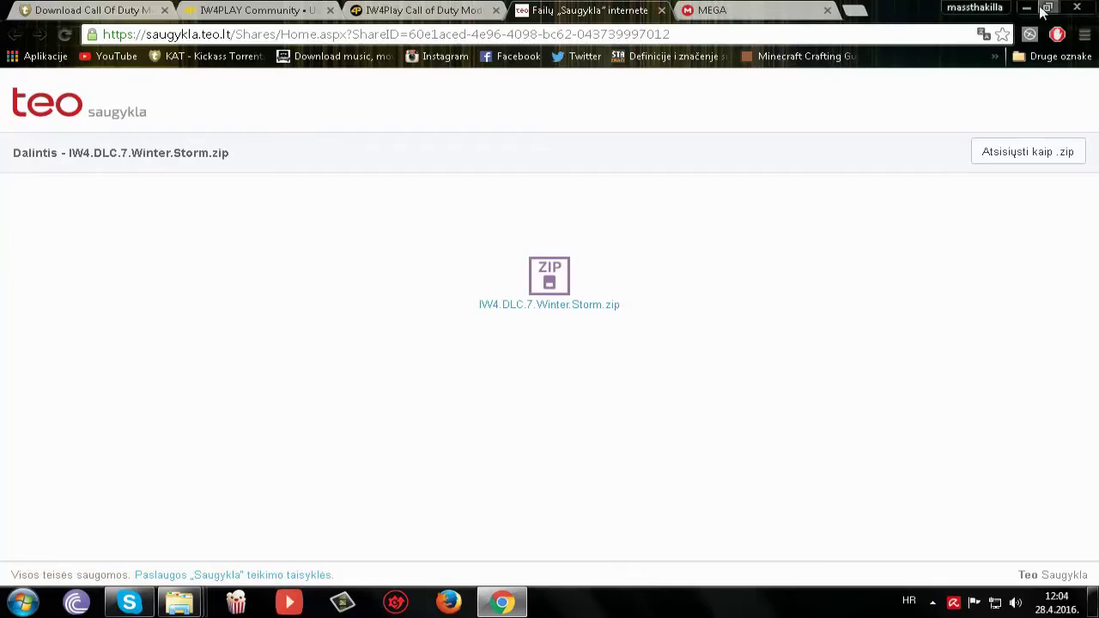
Minimize Chrome, close the extra Downloads window and bring the other one forward
left_click(1026, 7)
mouse_move(179, 602)
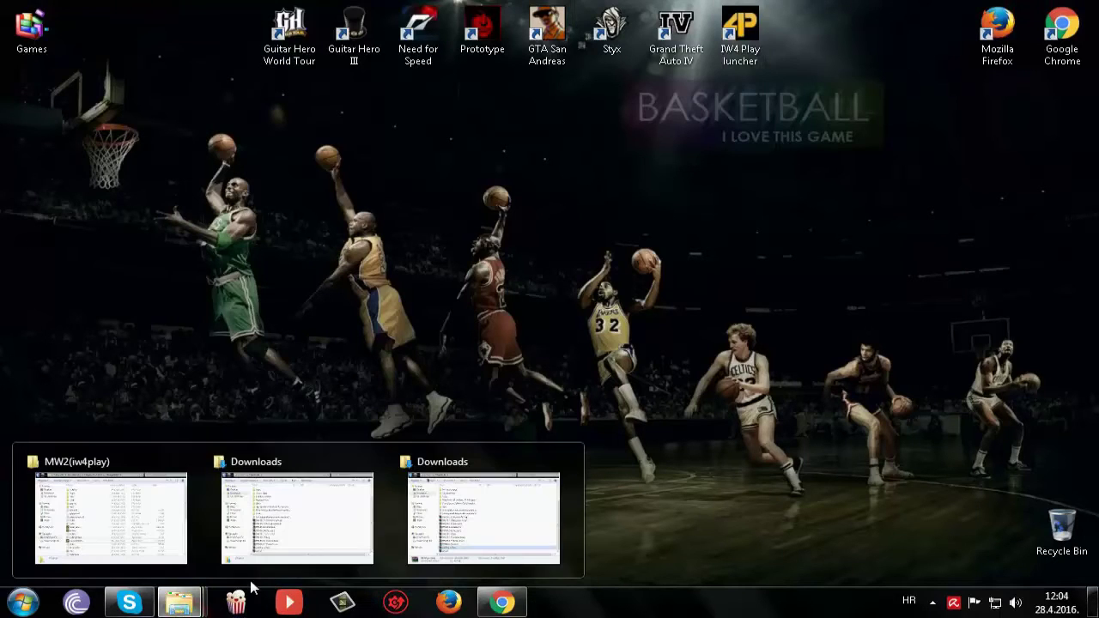
left_click(563, 463)
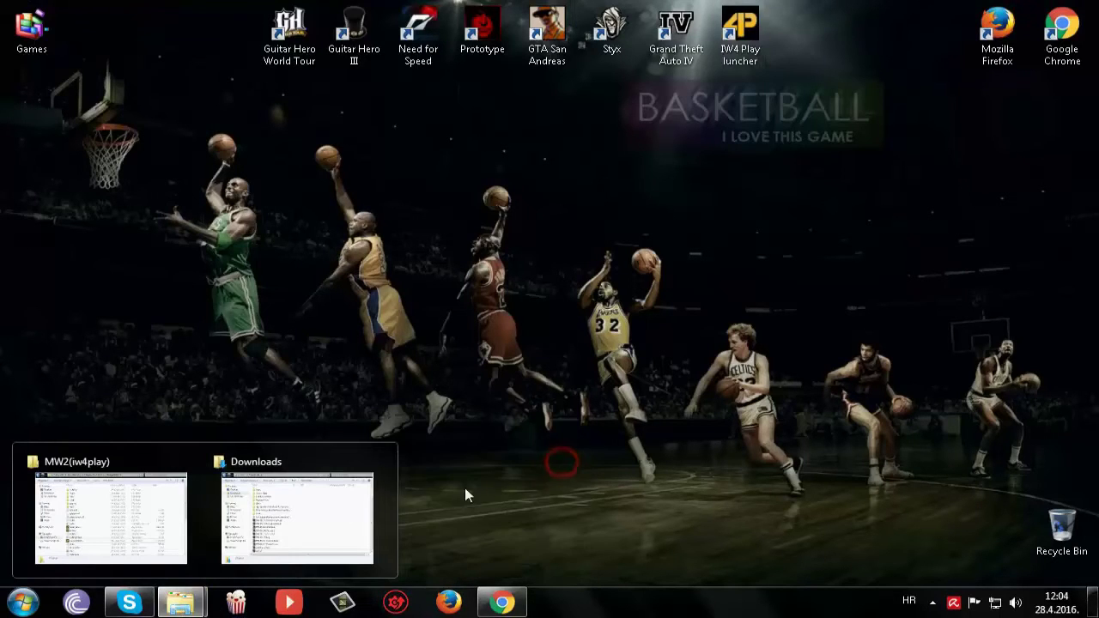
left_click(346, 496)
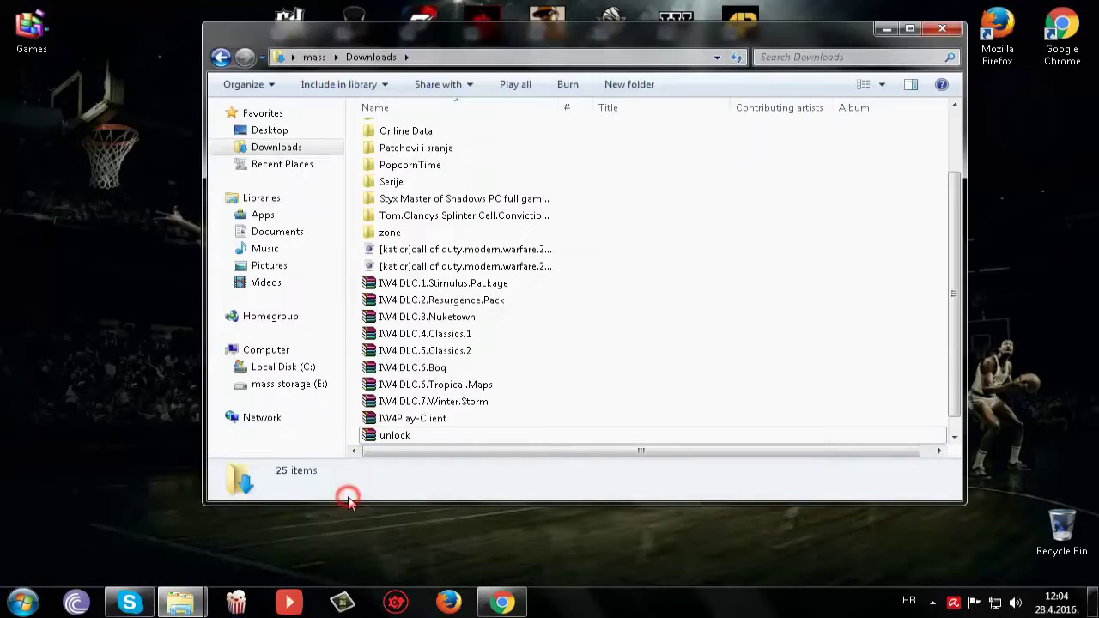
left_click(928, 181)
scroll(543, 238, "up", 2)
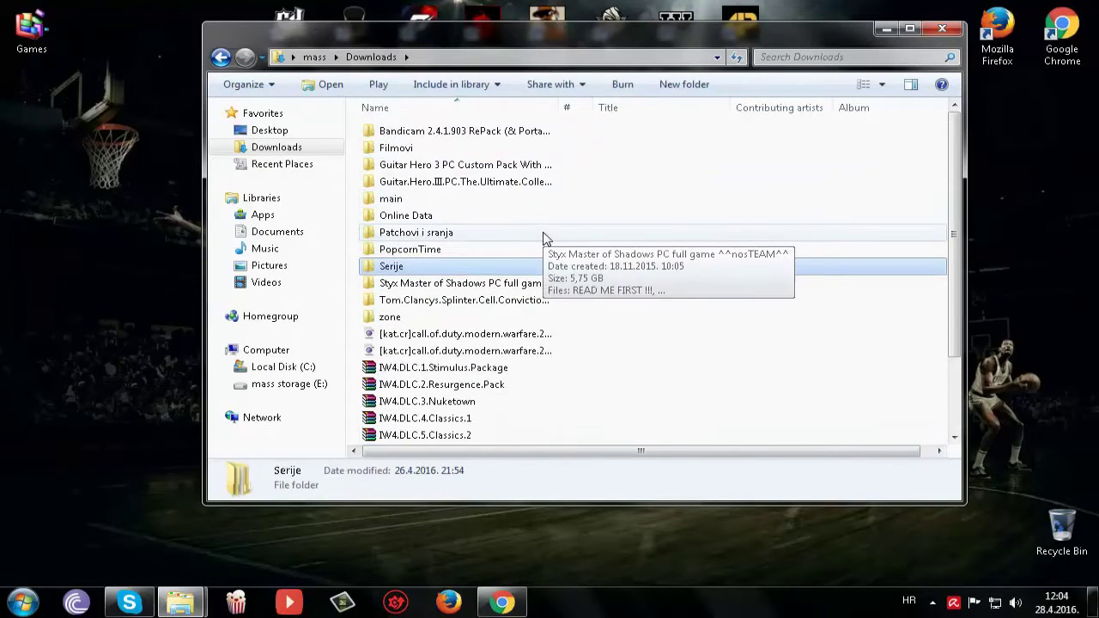
Bring the MW2(iw4play) game folder forward and select all 40 items
left_click(180, 601)
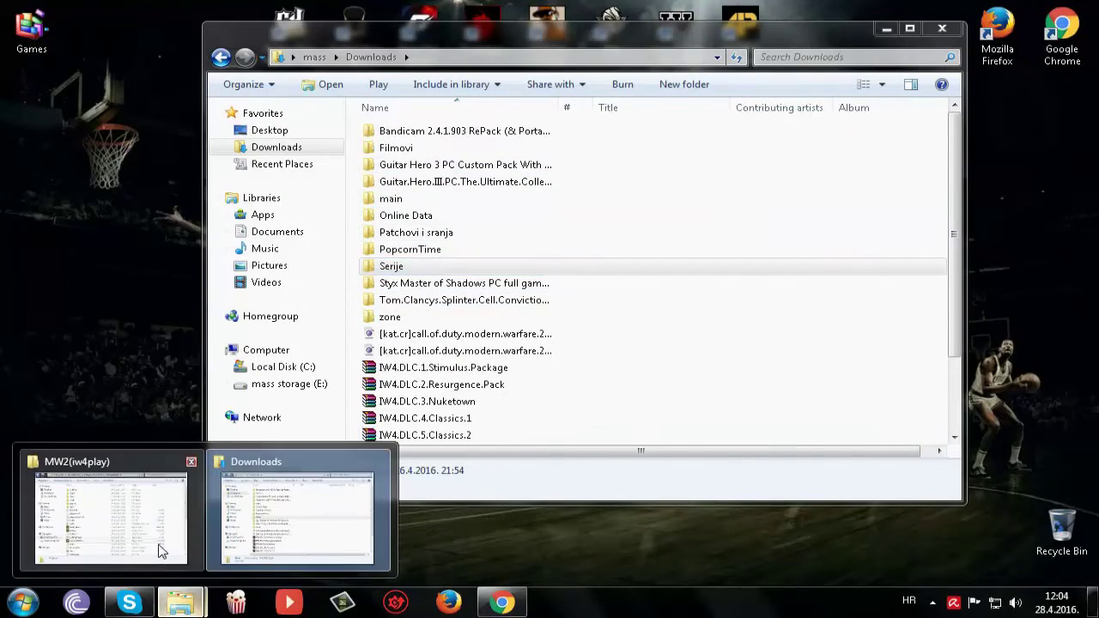
left_click(159, 551)
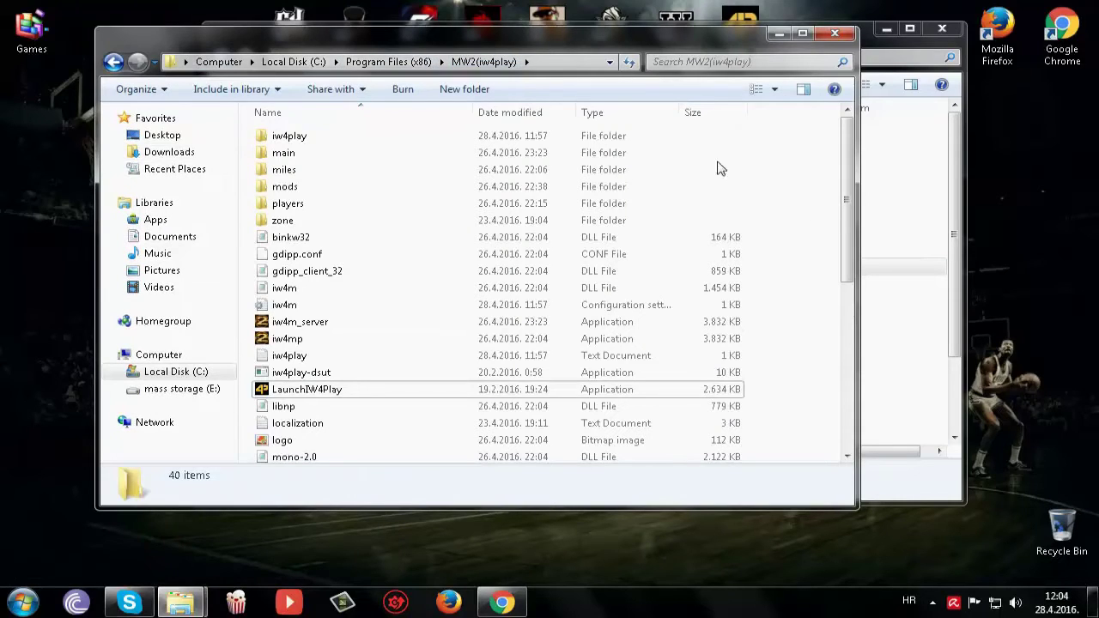
left_click(822, 208)
left_click(815, 223)
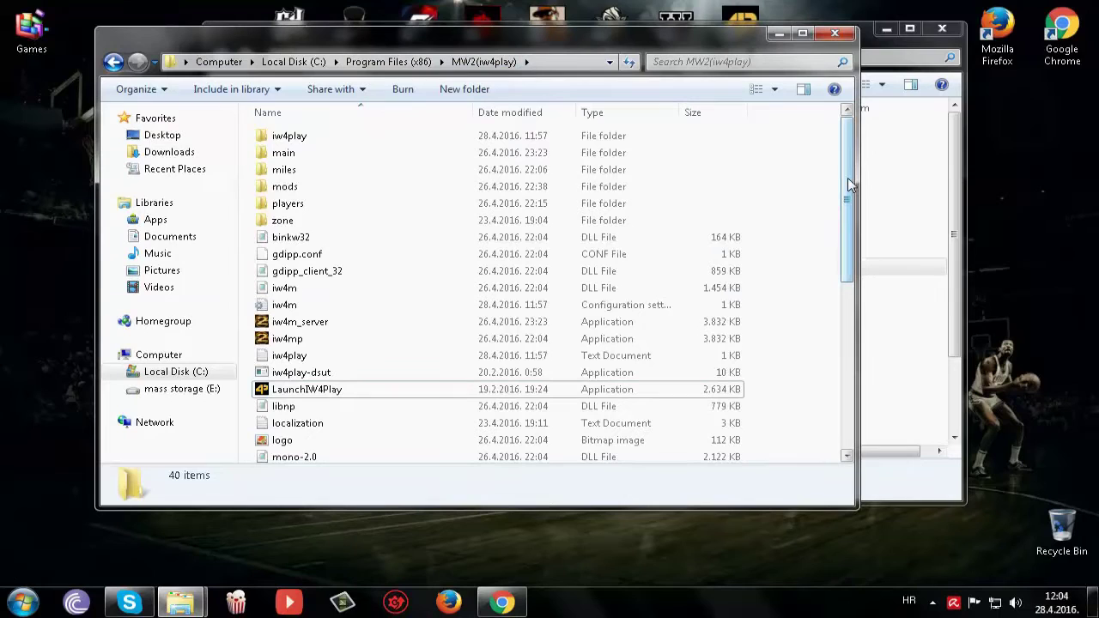
left_click_drag(847, 185, 854, 176)
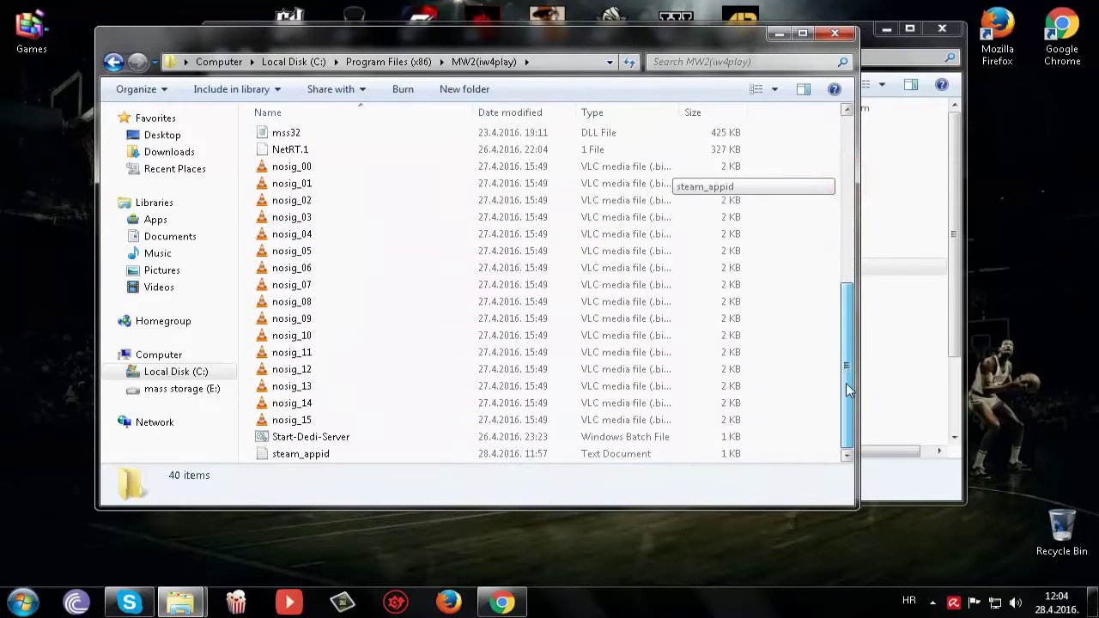
left_click(839, 220)
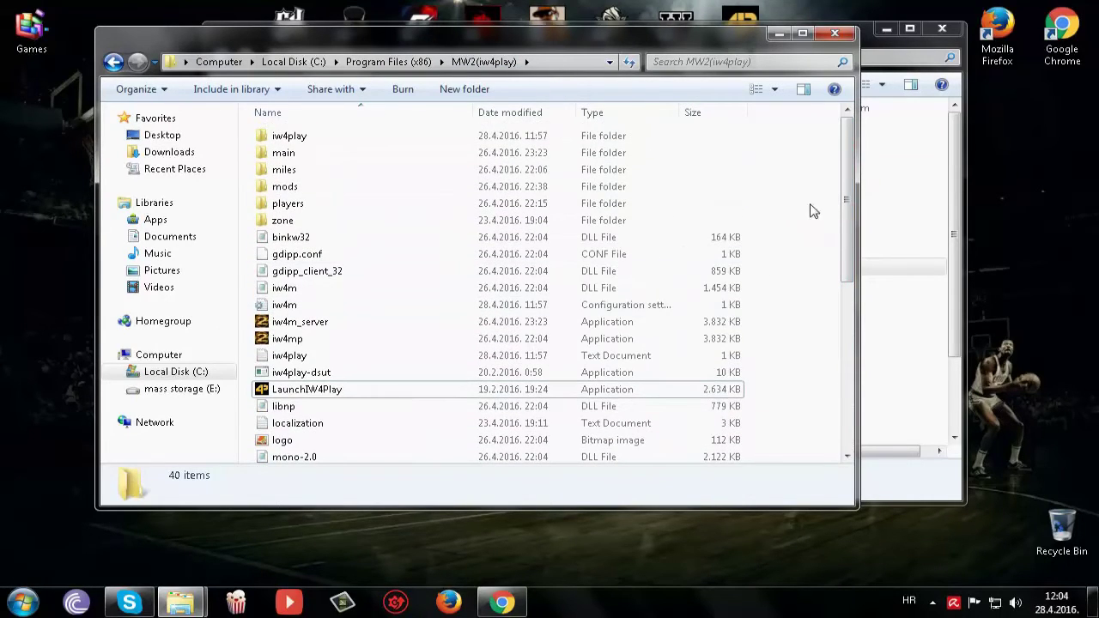
left_click(779, 198)
left_click(789, 295)
left_click(842, 235)
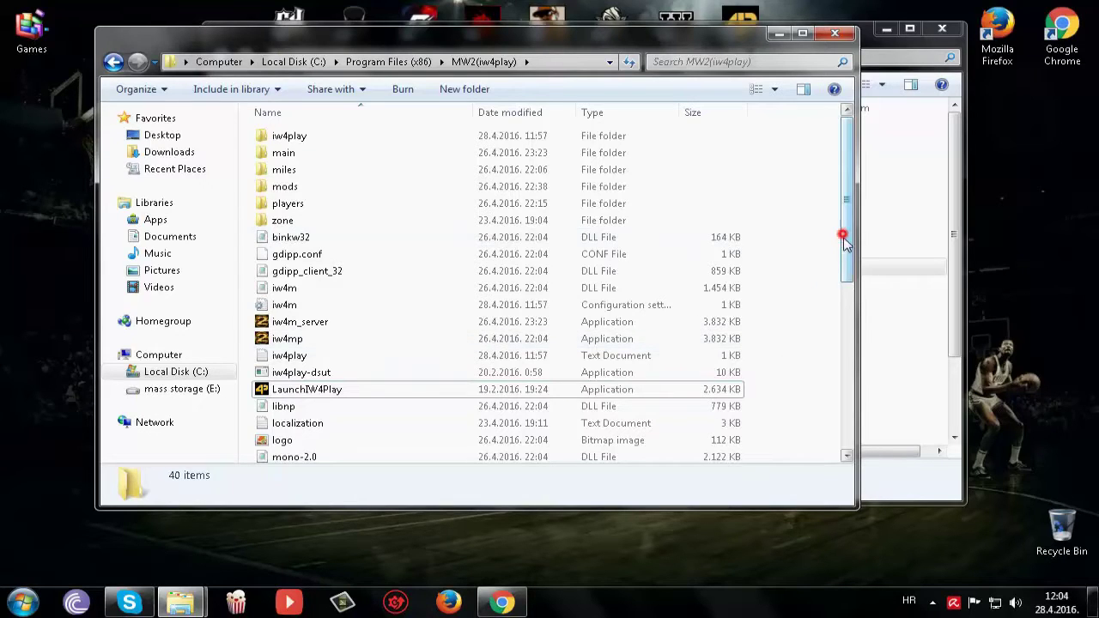
mouse_move(845, 239)
left_mouse_down()
mouse_move(856, 450)
mouse_move(805, 460)
mouse_move(238, 76)
left_mouse_up()
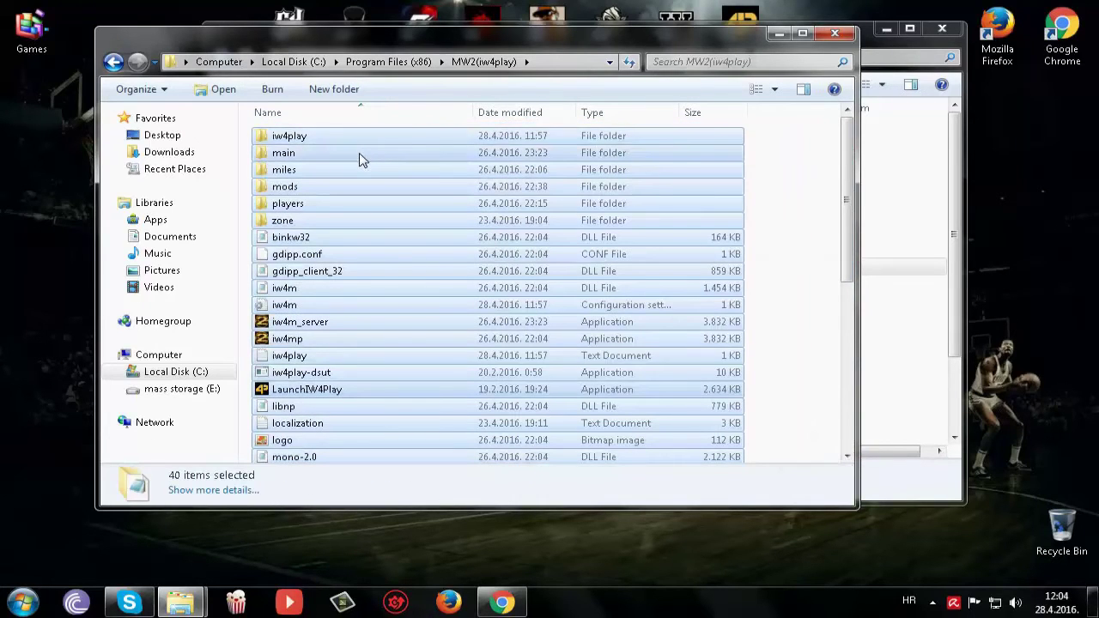
Deselect main, zone, localization and mss32 from the game folder selection
left_click(355, 152, "ctrl")
left_click(348, 219, "ctrl")
left_click(314, 423, "ctrl")
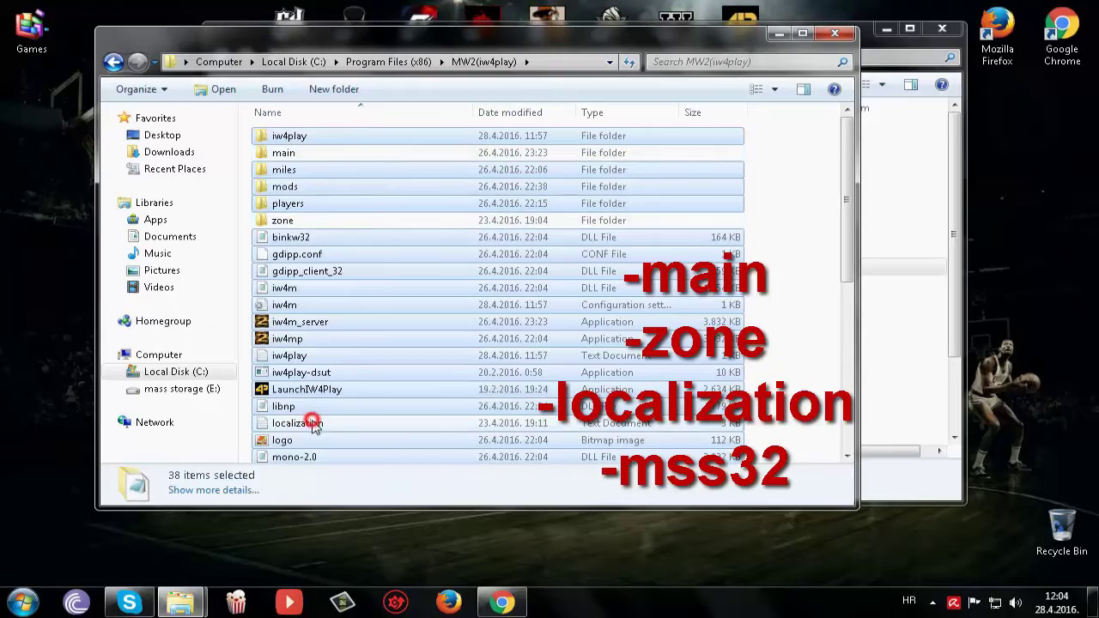
scroll(311, 420, "down", 1)
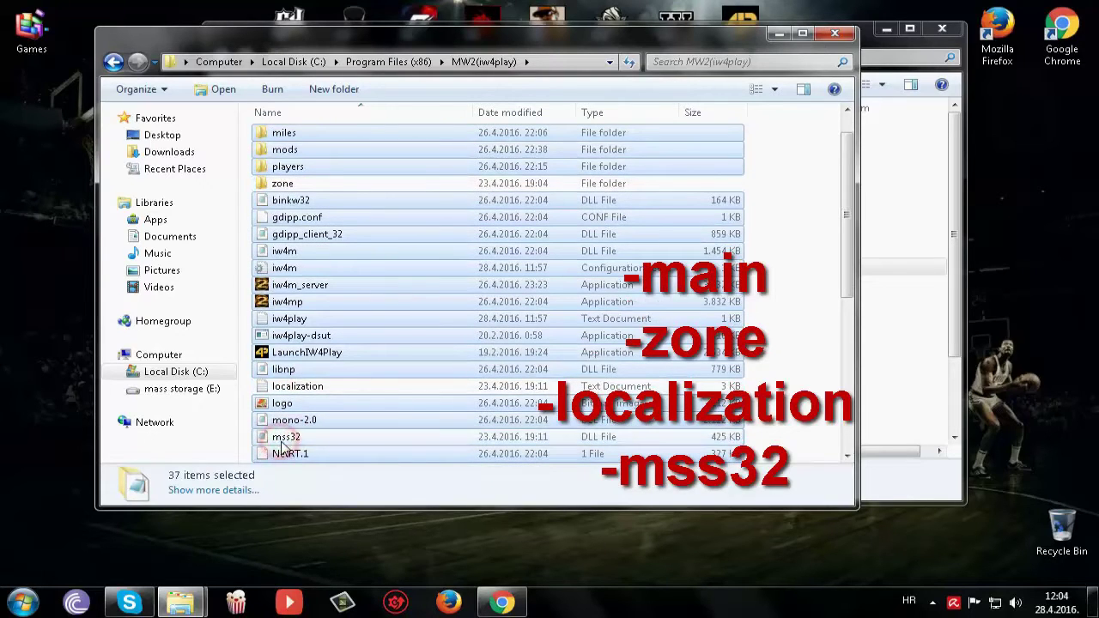
left_click(281, 442, "ctrl")
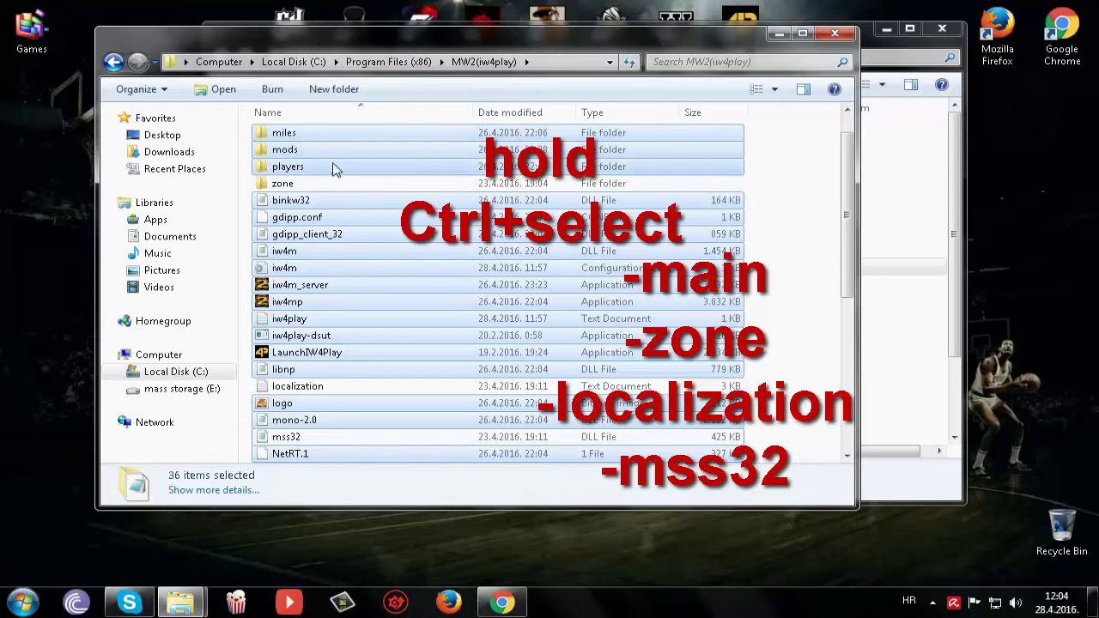
scroll(344, 174, "up", 1)
scroll(339, 203, "down", 1)
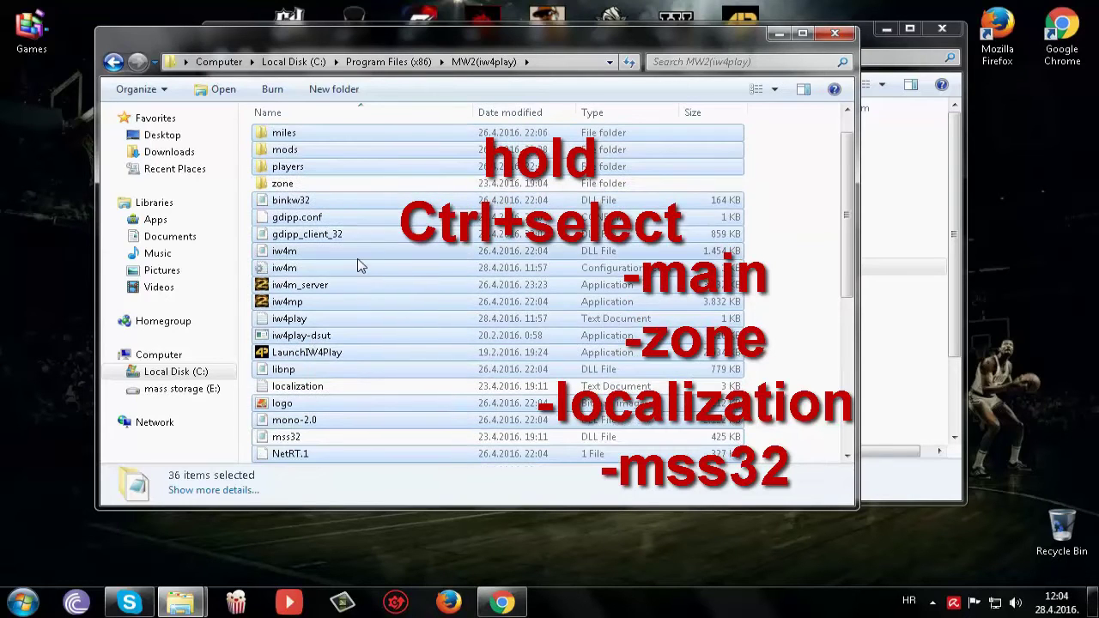
Open the actions for the remaining selected game files, then clear the selection
right_click(359, 262)
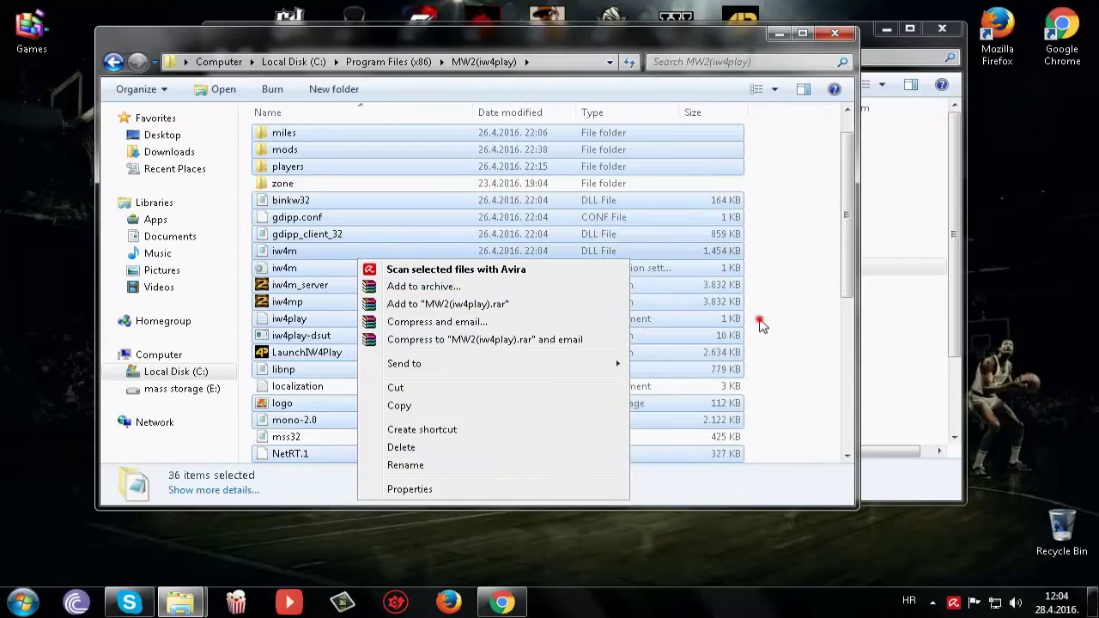
left_click(759, 324)
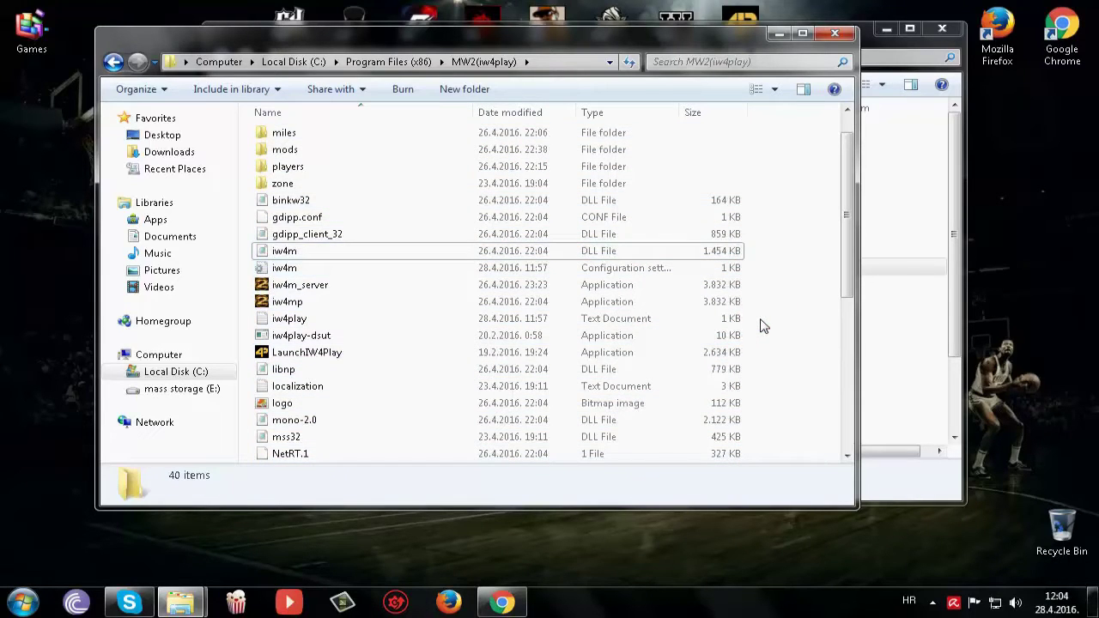
scroll(767, 321, "down", 6)
scroll(779, 355, "up", 6)
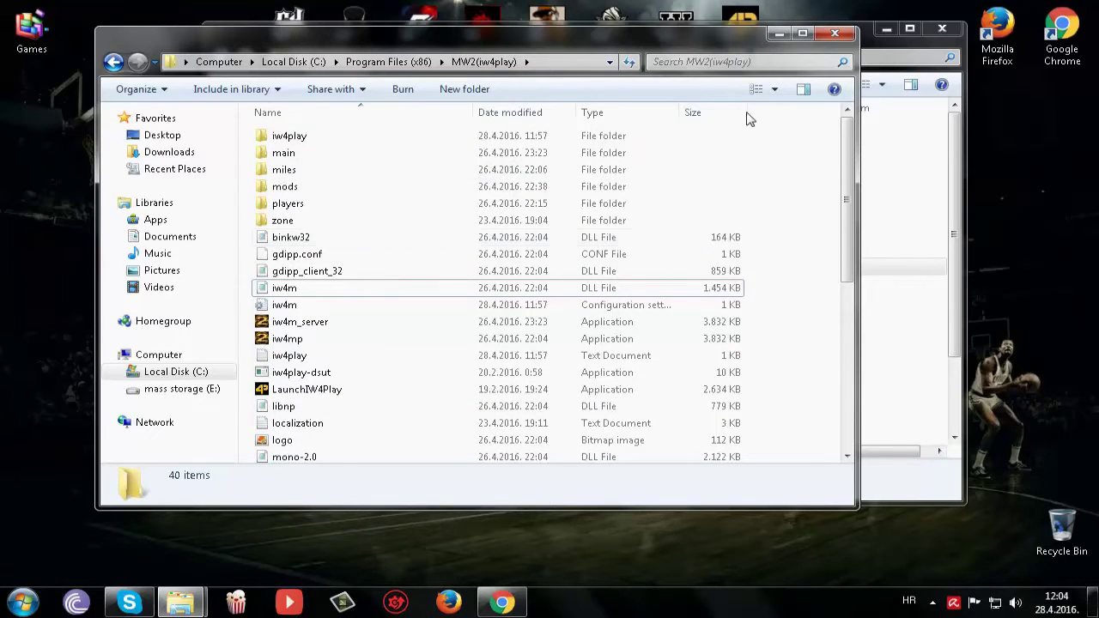
Minimize the game folder and select the eight IW4 DLC archives in Downloads
left_click(777, 38)
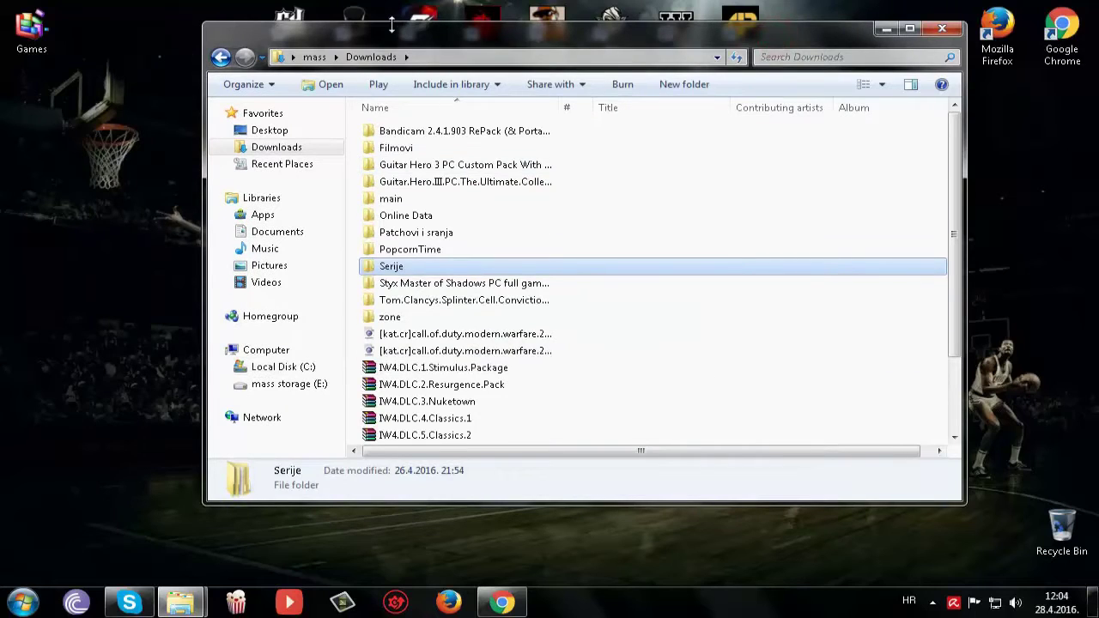
scroll(562, 319, "down", 2)
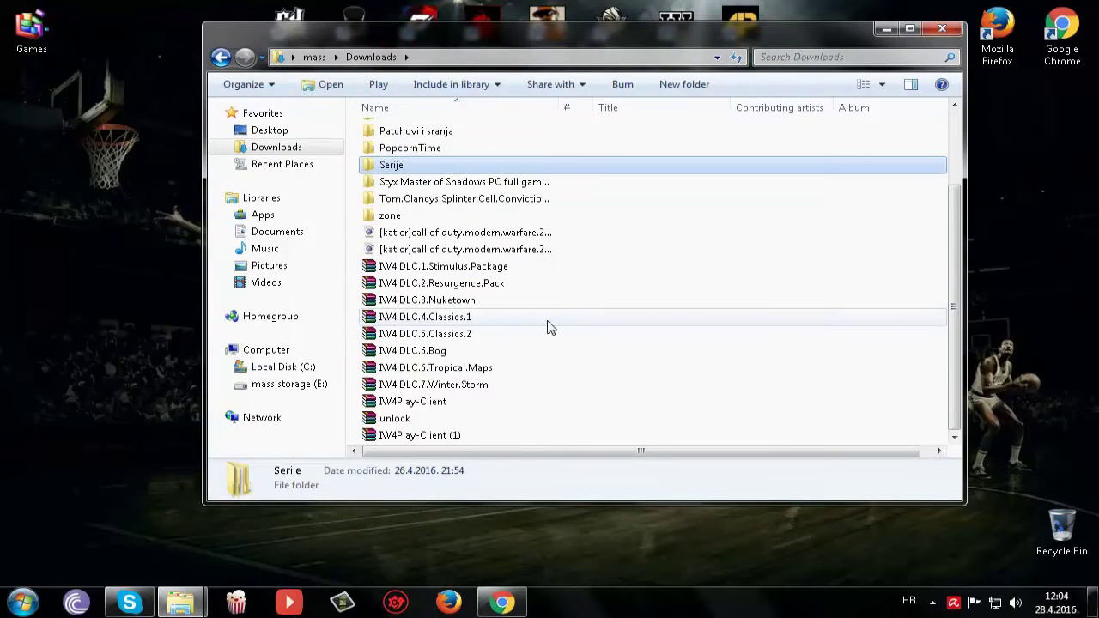
left_click(434, 268)
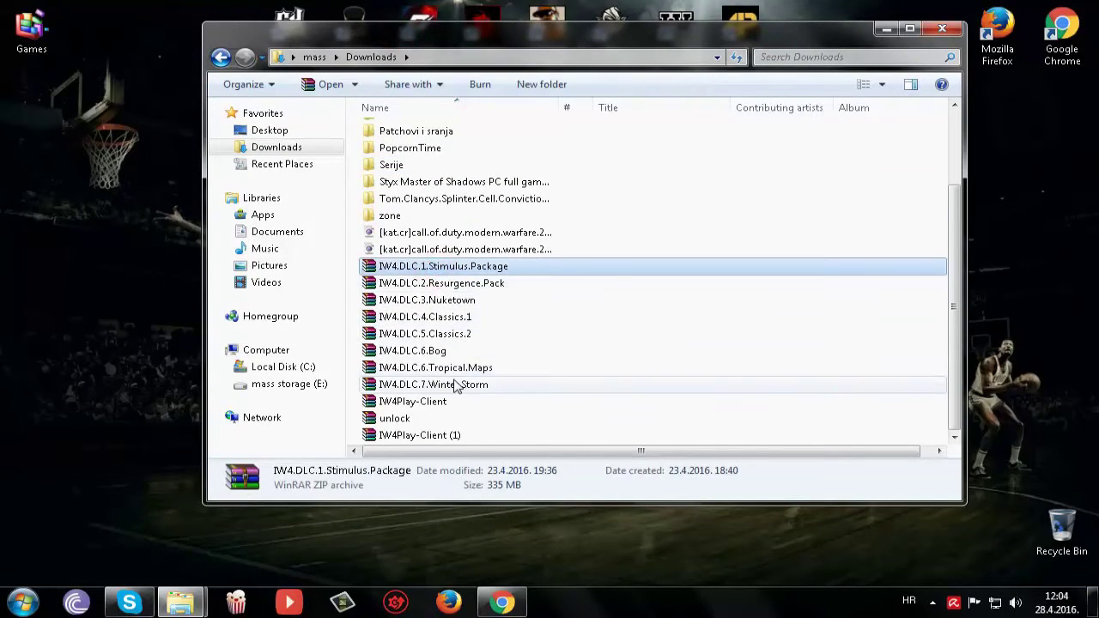
left_click(457, 387, "shift")
right_click(466, 283)
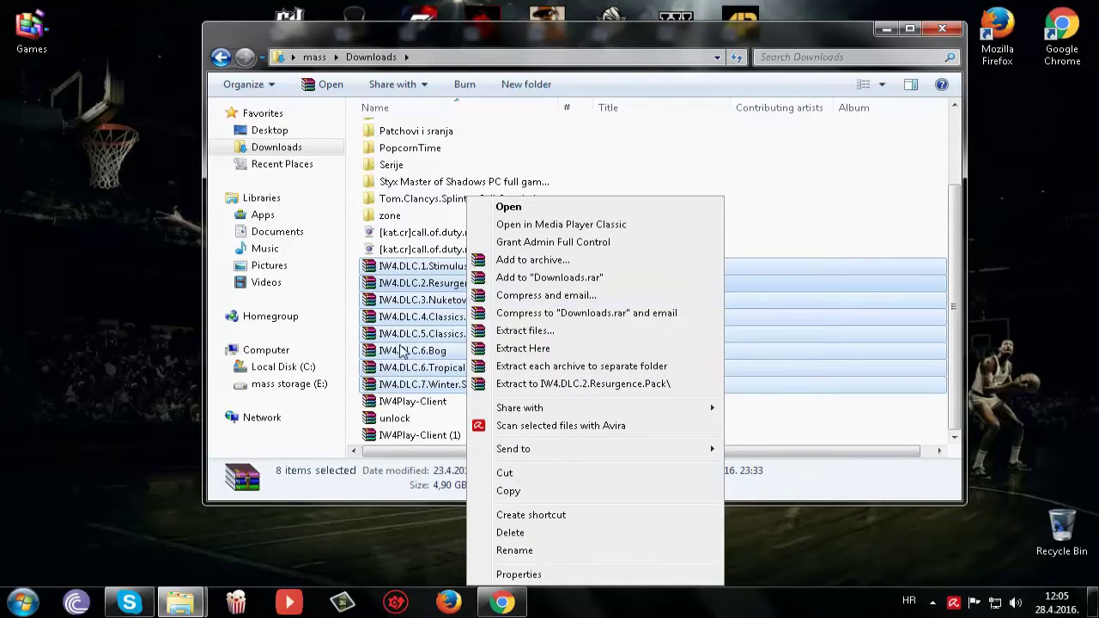
right_click(437, 266)
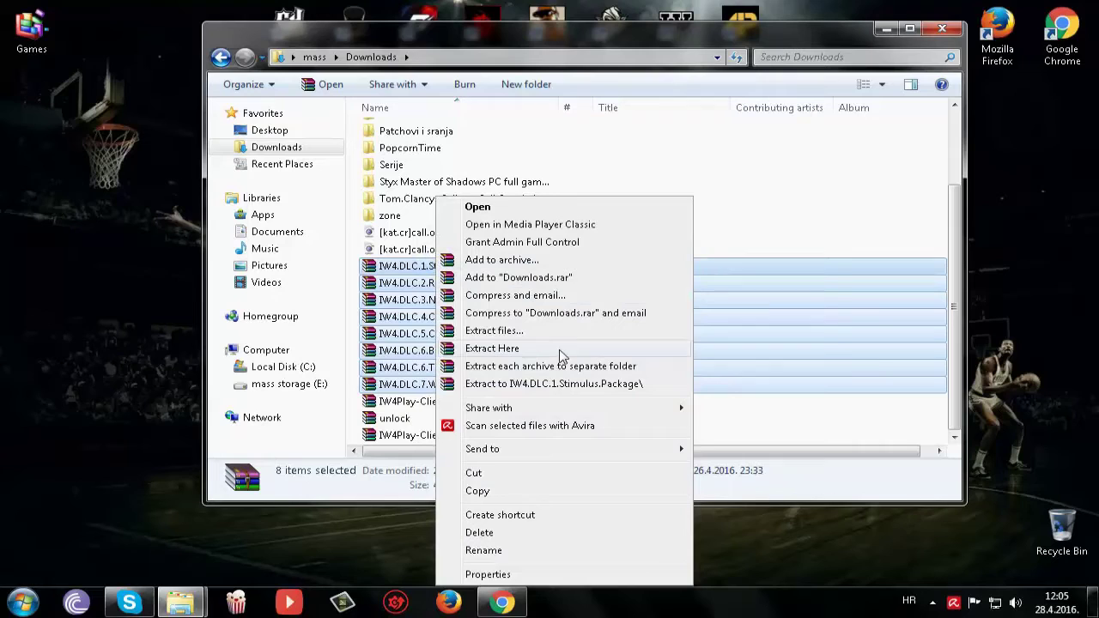
Select the main and zone folders in Downloads and copy them
left_click(894, 215)
scroll(896, 219, "up", 2)
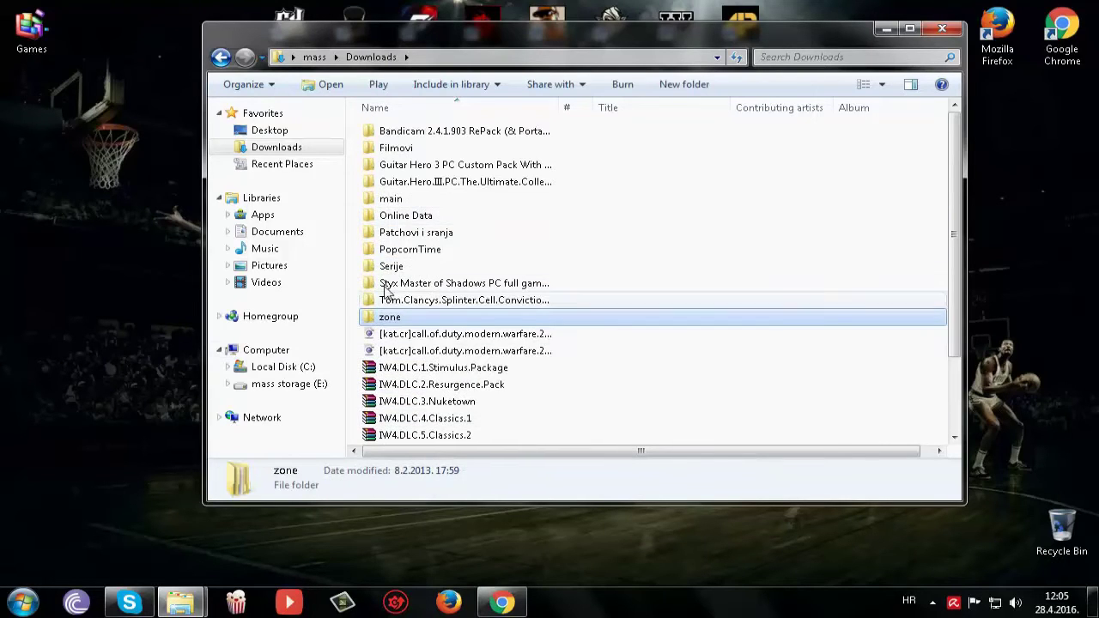
left_click(389, 201, "ctrl")
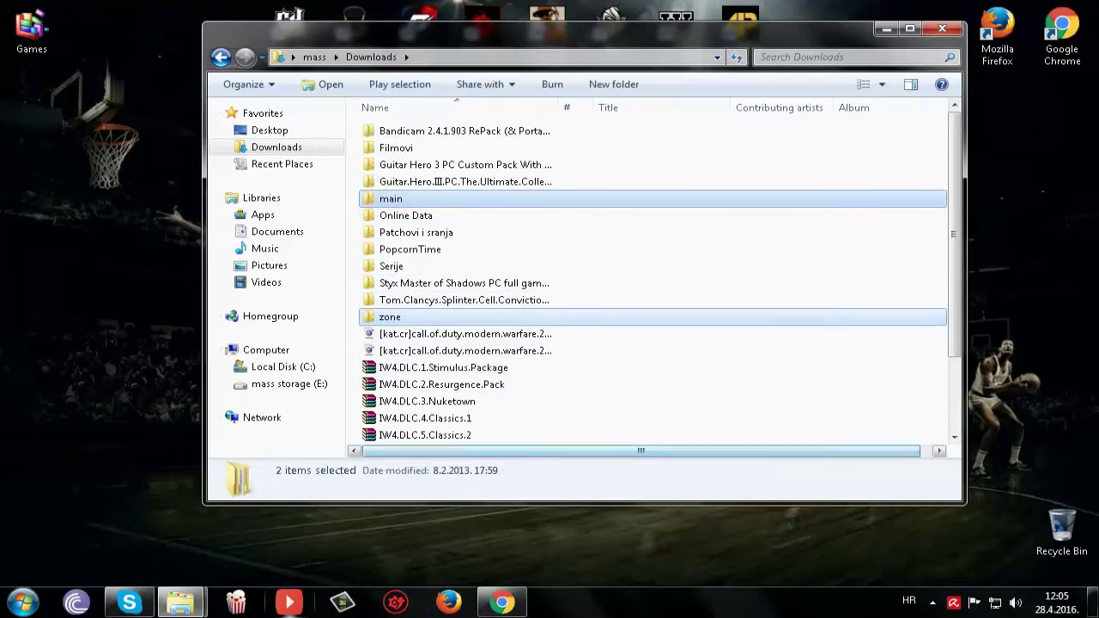
right_click(495, 319)
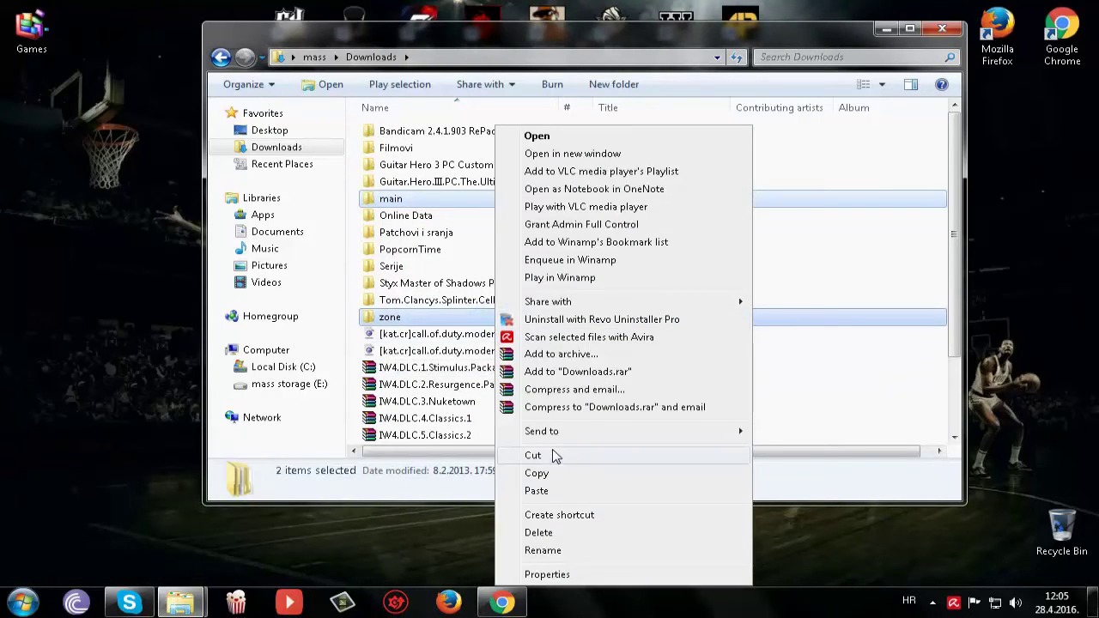
Paste into MW2(iw4play), see main and zone already there, then minimize it
left_click(191, 603)
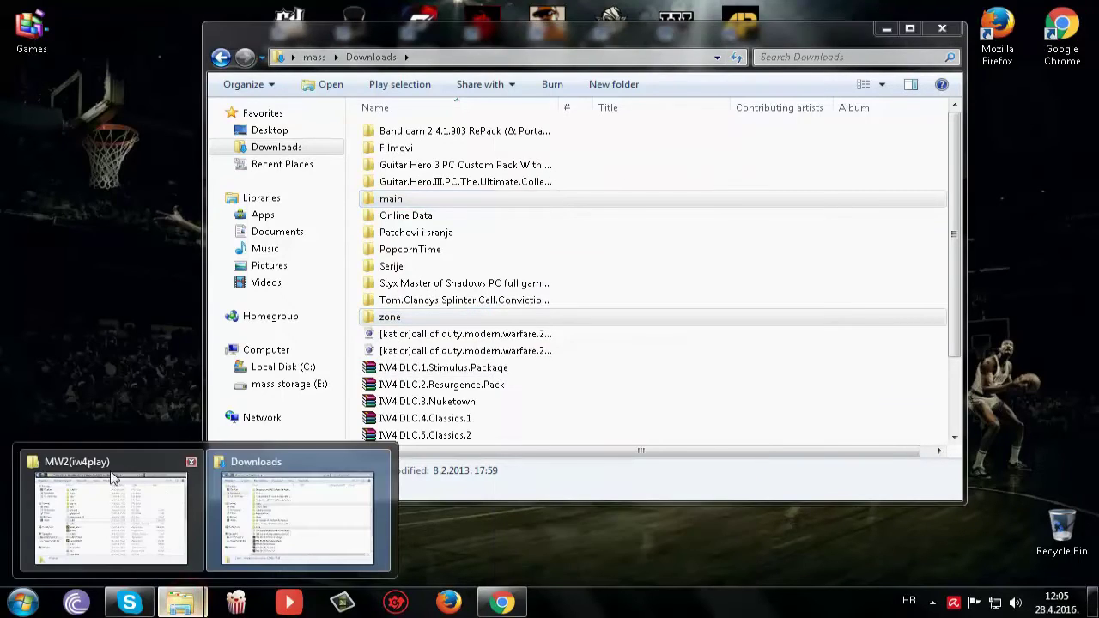
left_click(112, 481)
right_click(790, 194)
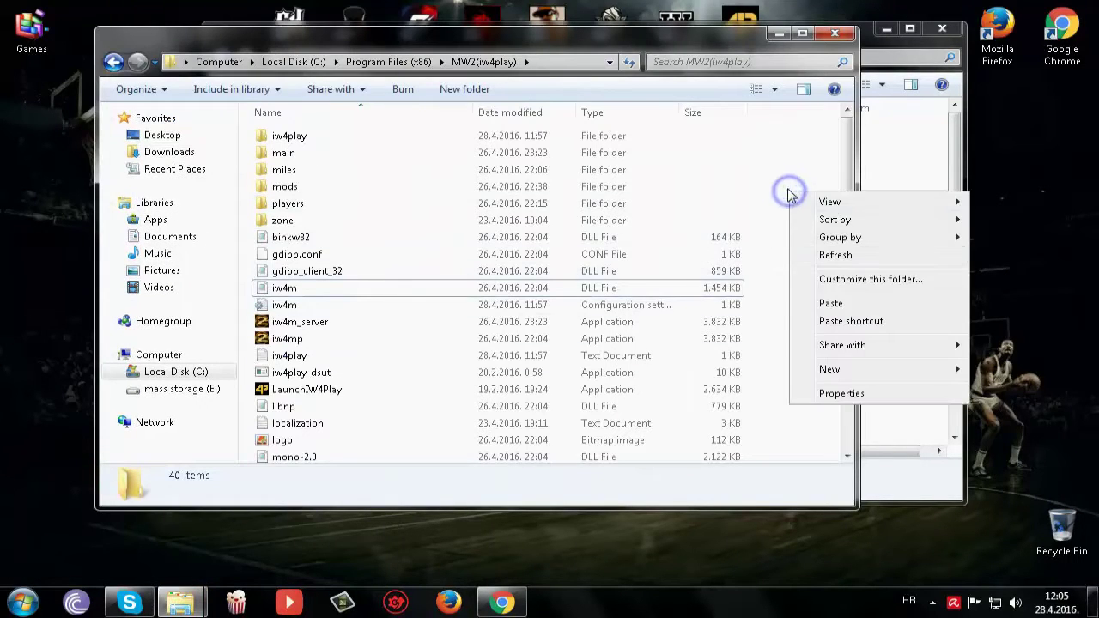
left_click(284, 222)
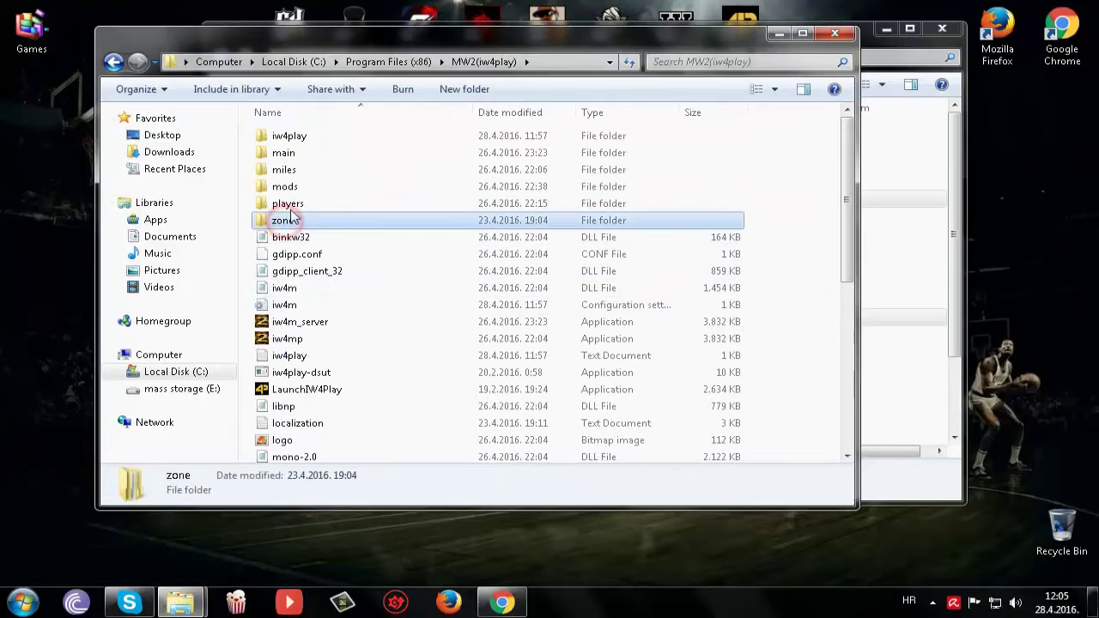
left_click(288, 152, "ctrl")
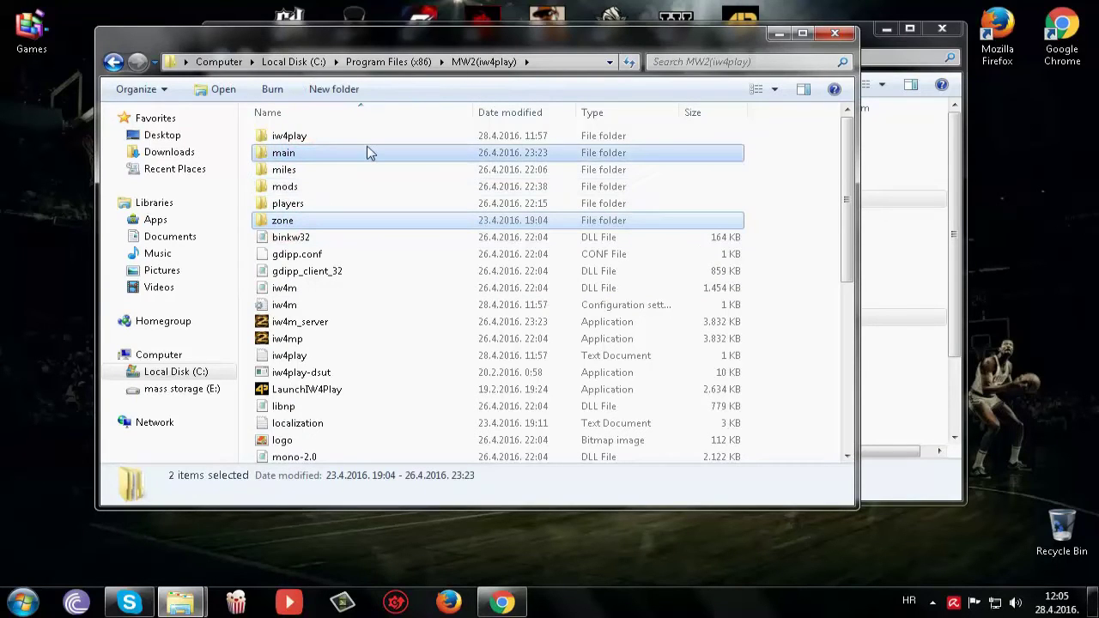
left_click(783, 179)
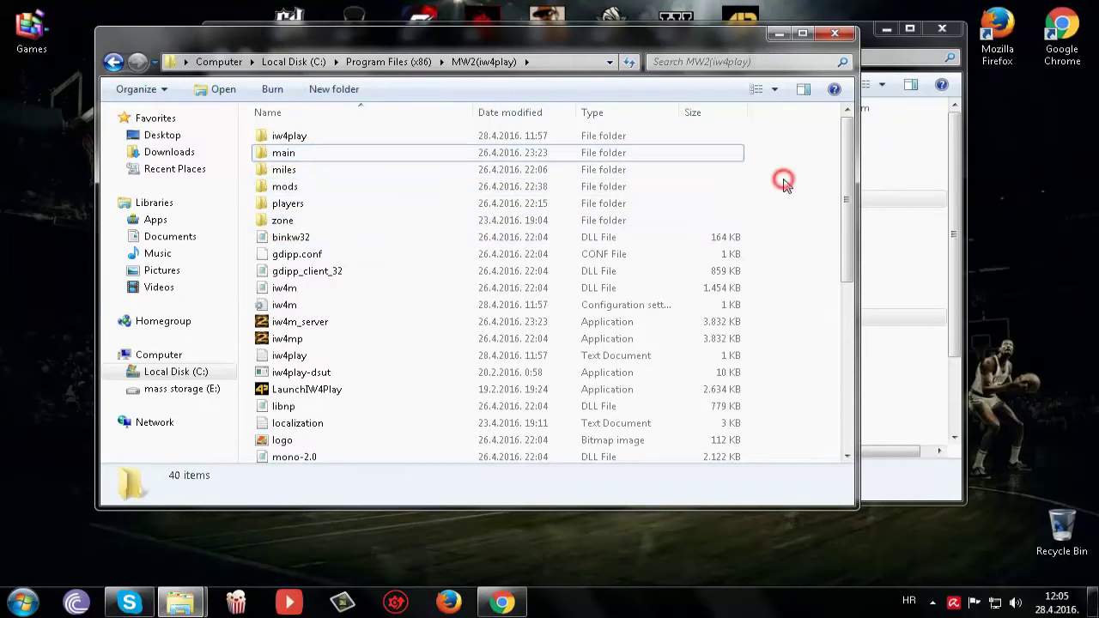
left_click(785, 39)
Delete the duplicate IW4Play-Client (1) archive from Downloads
left_click(514, 371)
scroll(518, 420, "down", 2)
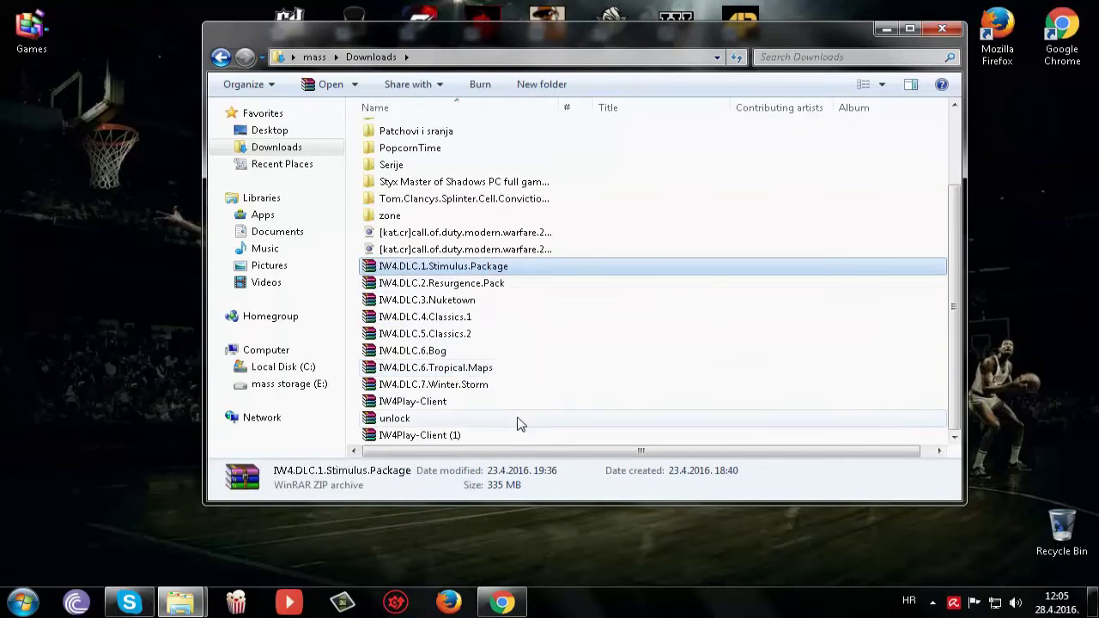
left_click(471, 435)
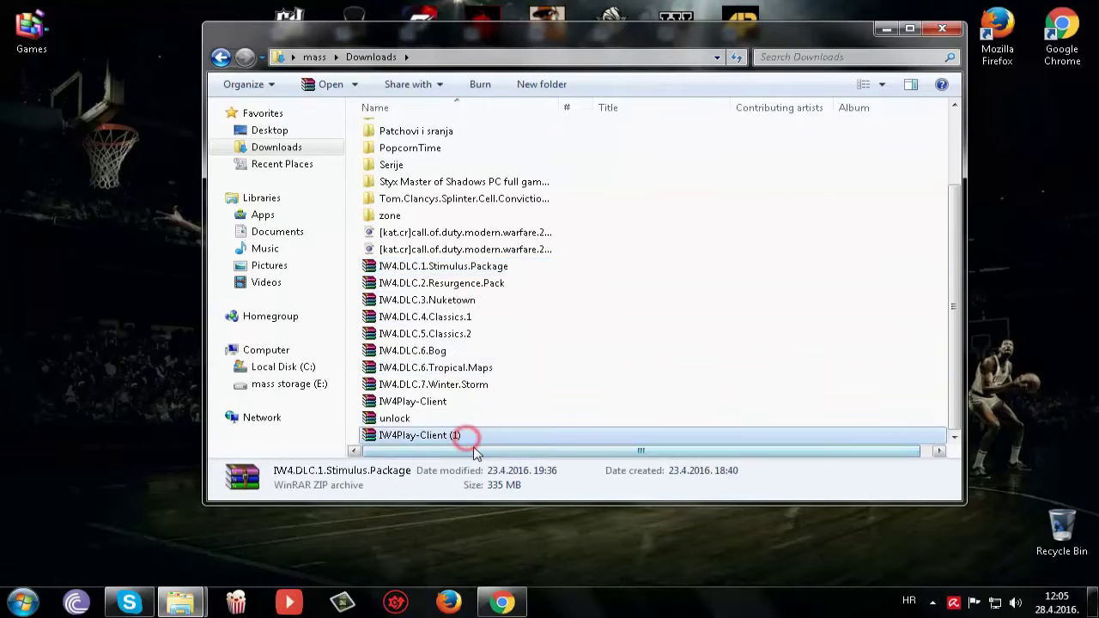
key("Delete")
key("Return")
Extract IW4Play-Client here and copy the extracted LaunchIW4Play application
left_click(443, 418)
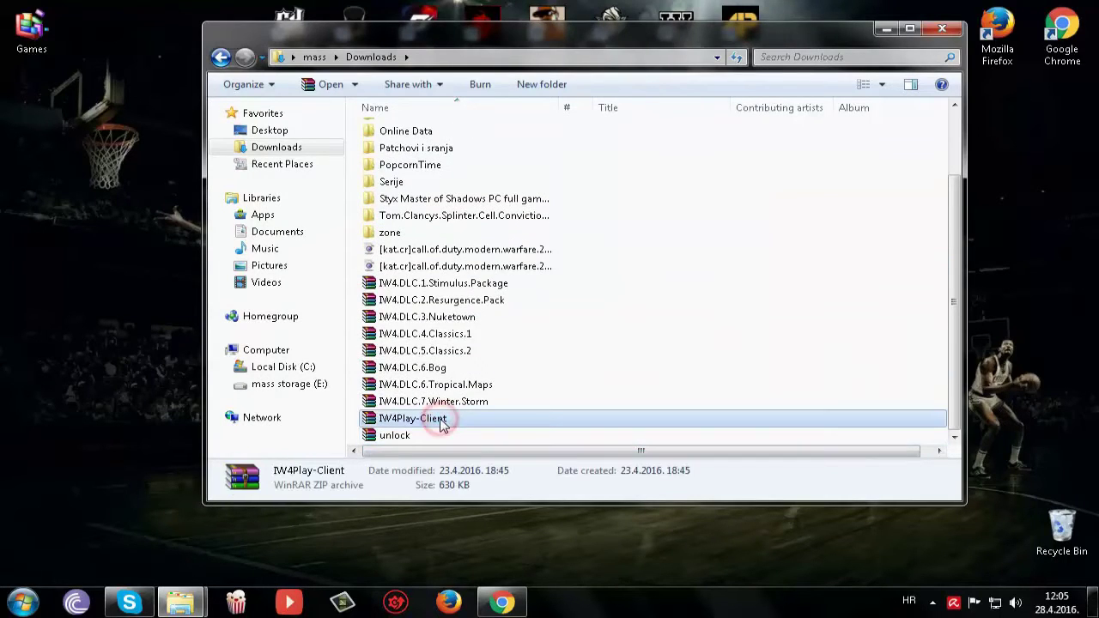
right_click(444, 418)
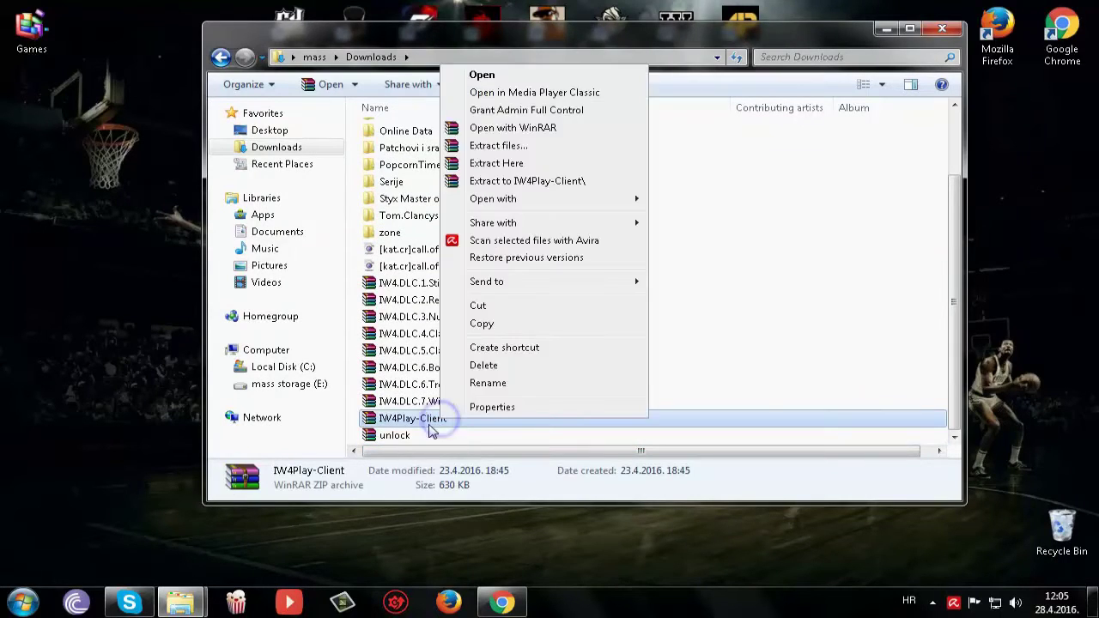
left_click(507, 170)
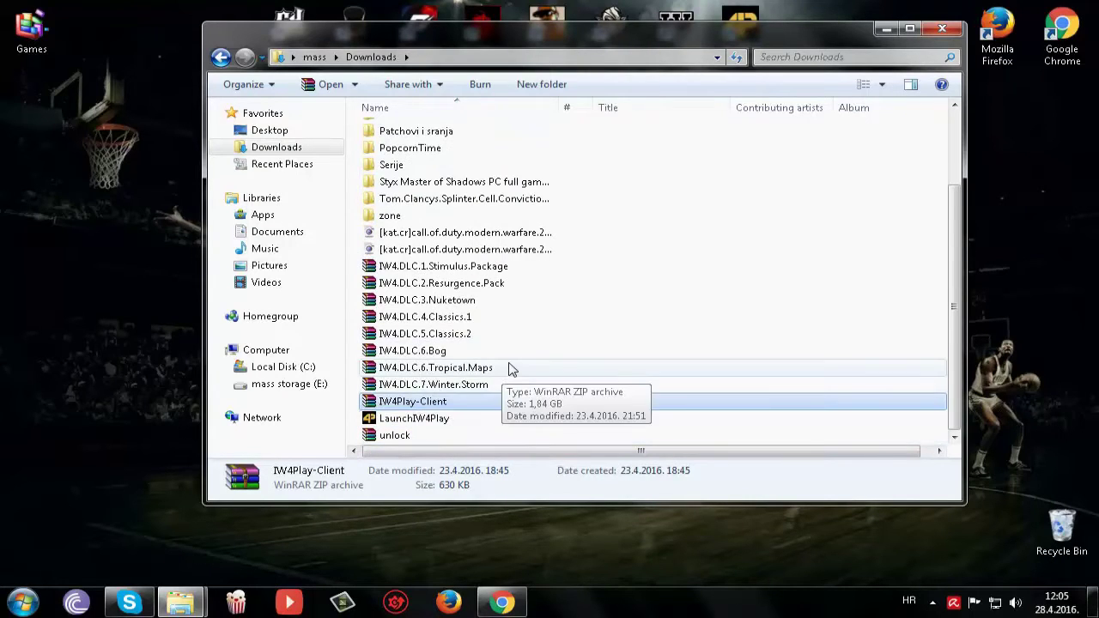
left_click(410, 422)
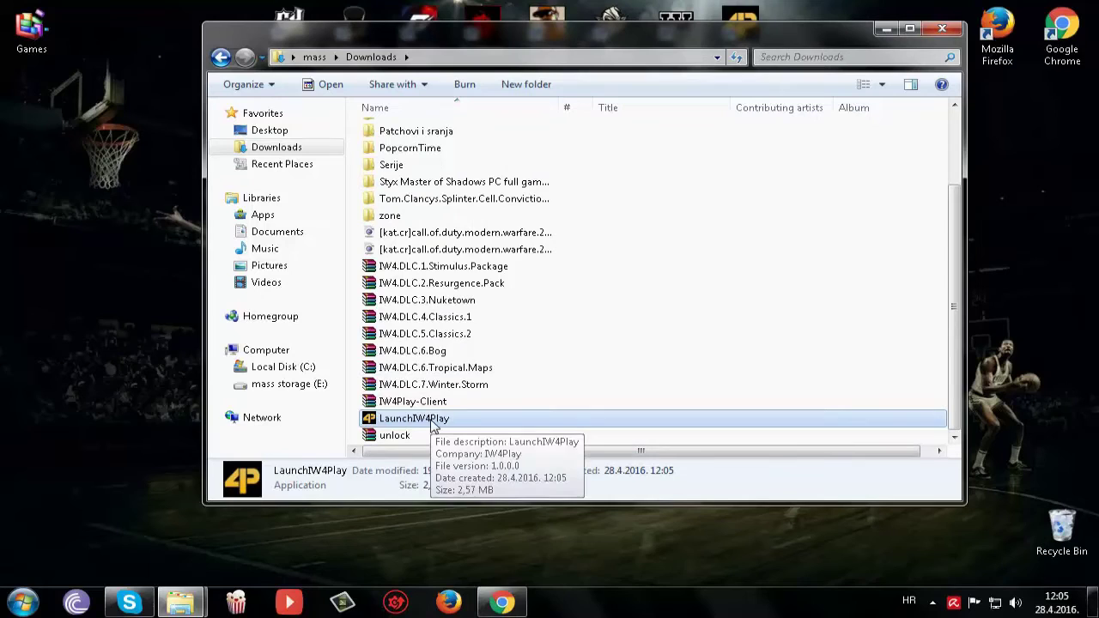
right_click(431, 427)
left_click(477, 473)
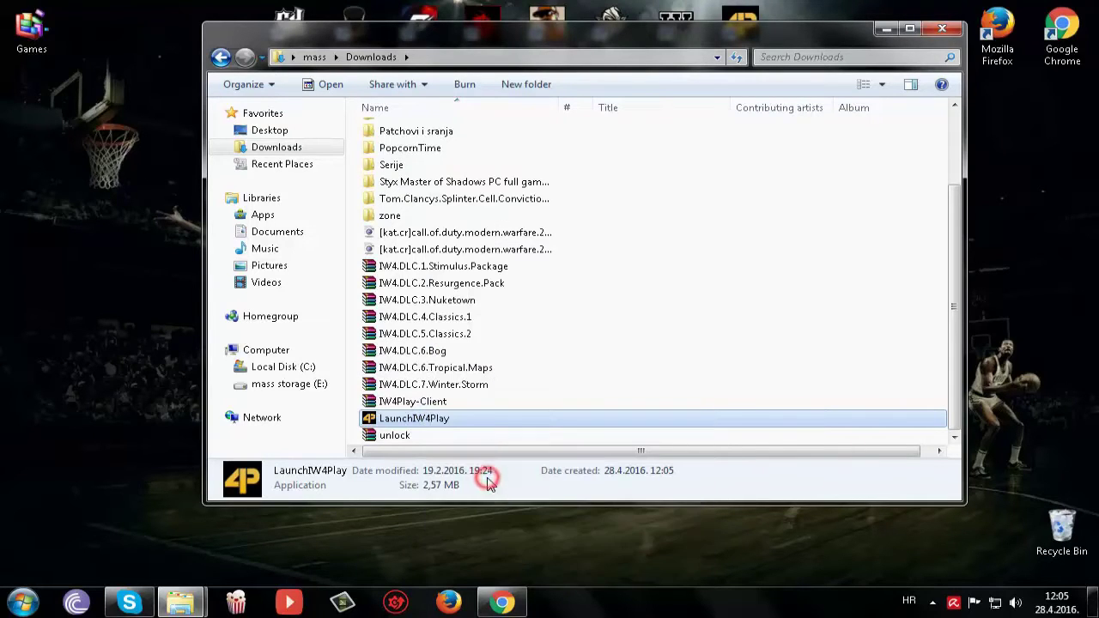
Paste LaunchIW4Play into MW2(iw4play), keeping the existing launcher instead
left_click(103, 515)
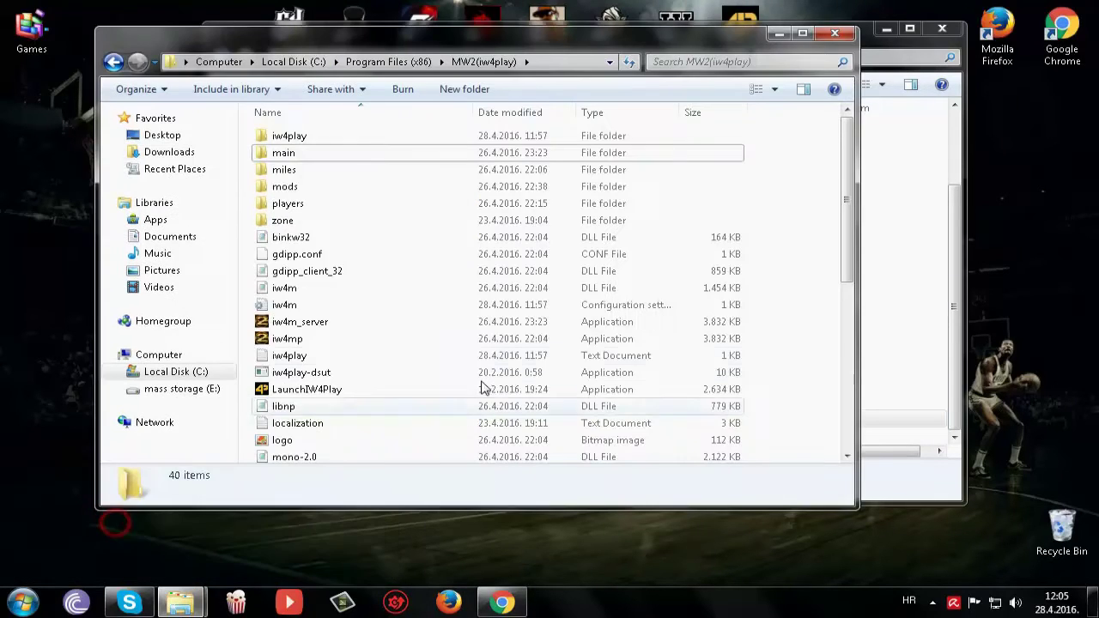
right_click(773, 275)
left_click(811, 384)
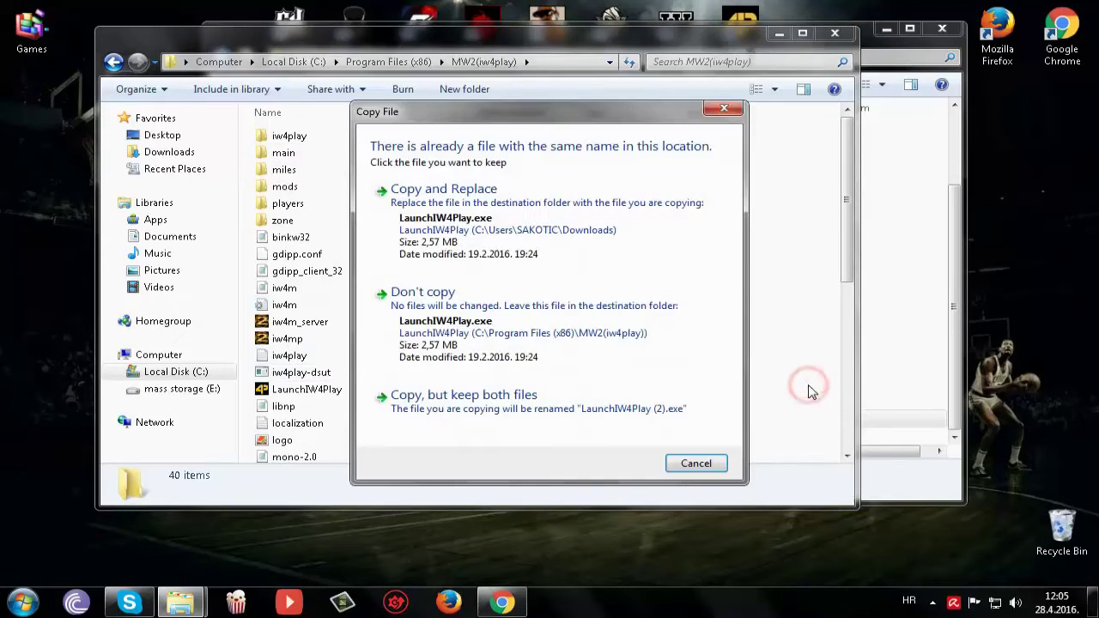
left_click(696, 463)
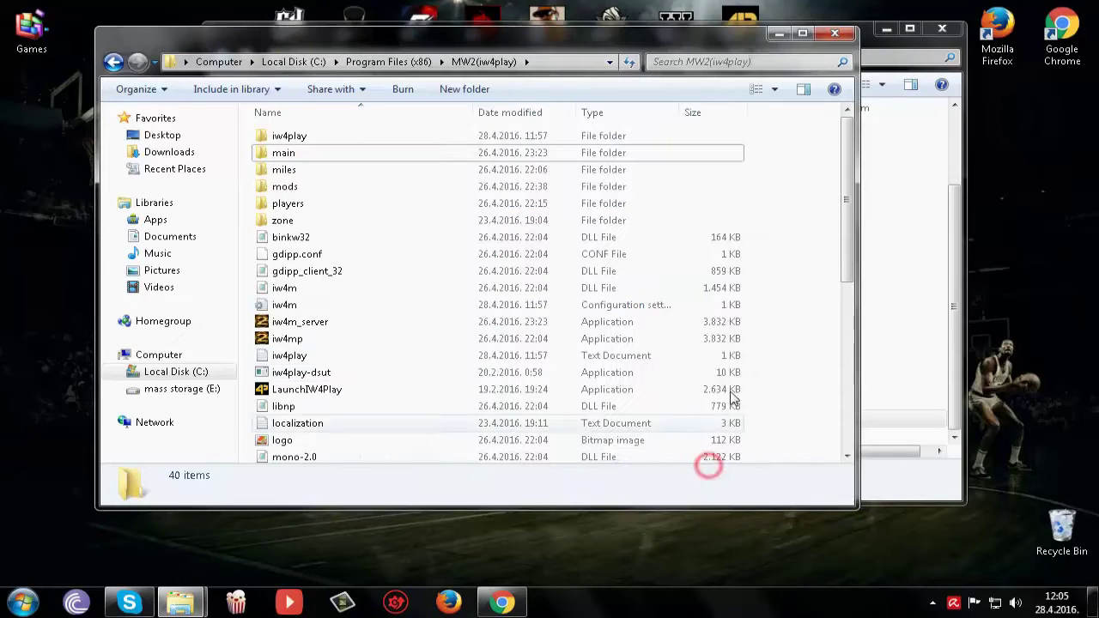
left_click(789, 38)
Delete LaunchIW4Play from Downloads, close Downloads and refresh the desktop
key("Delete")
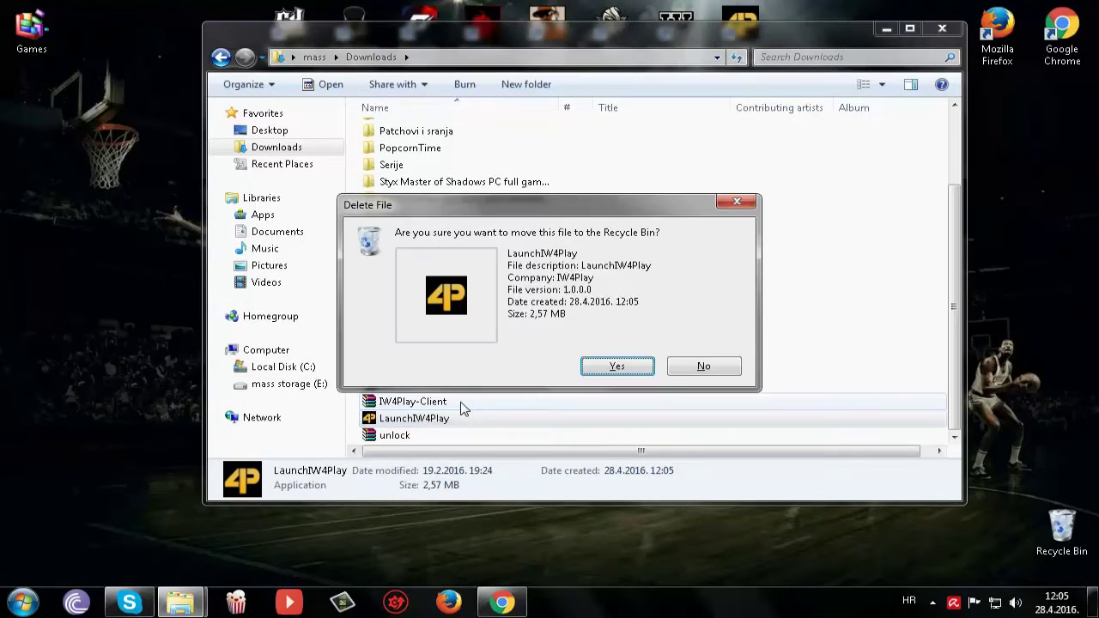
key("Return")
left_click(942, 28)
right_click(592, 343)
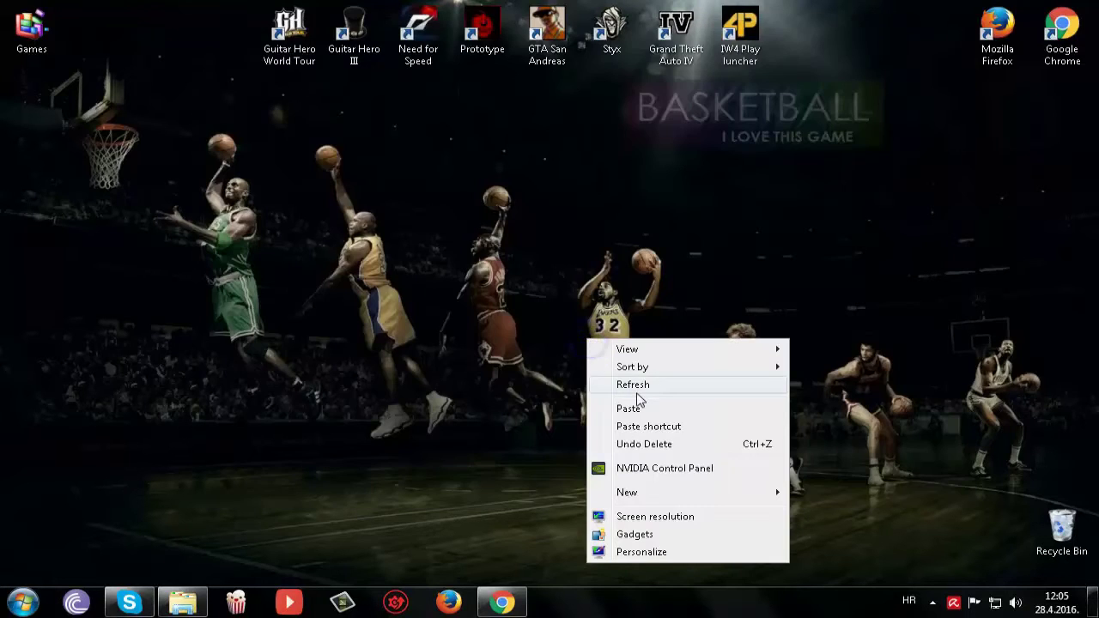
left_click(637, 387)
left_click(182, 602)
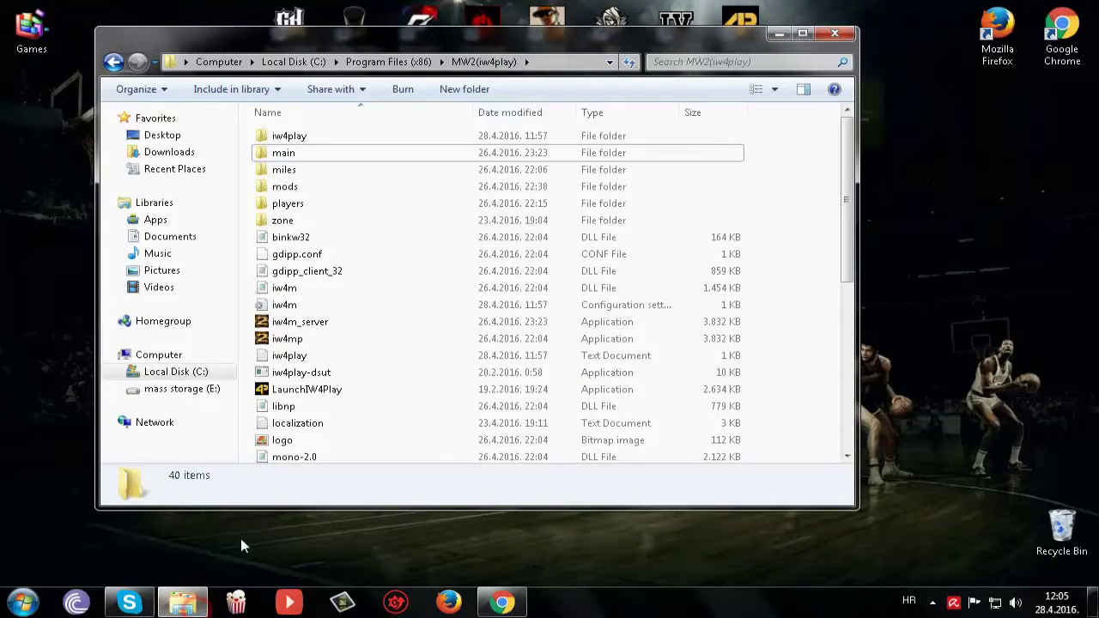
Run LaunchIW4Play, allow it past the security warning, and focus the login password field
double_click(330, 393)
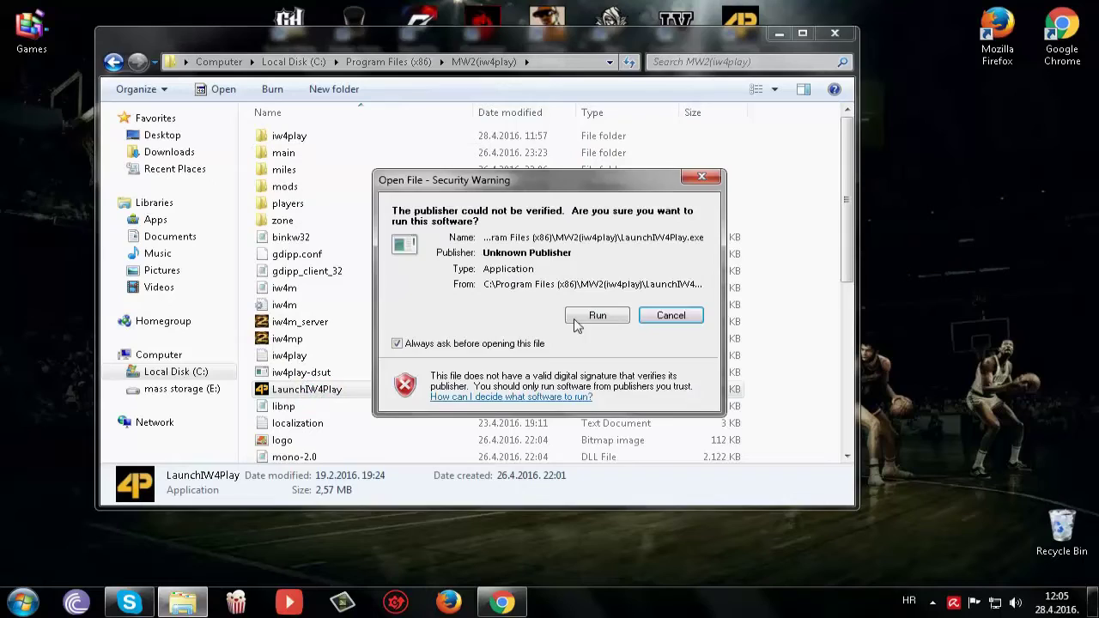
left_click(575, 324)
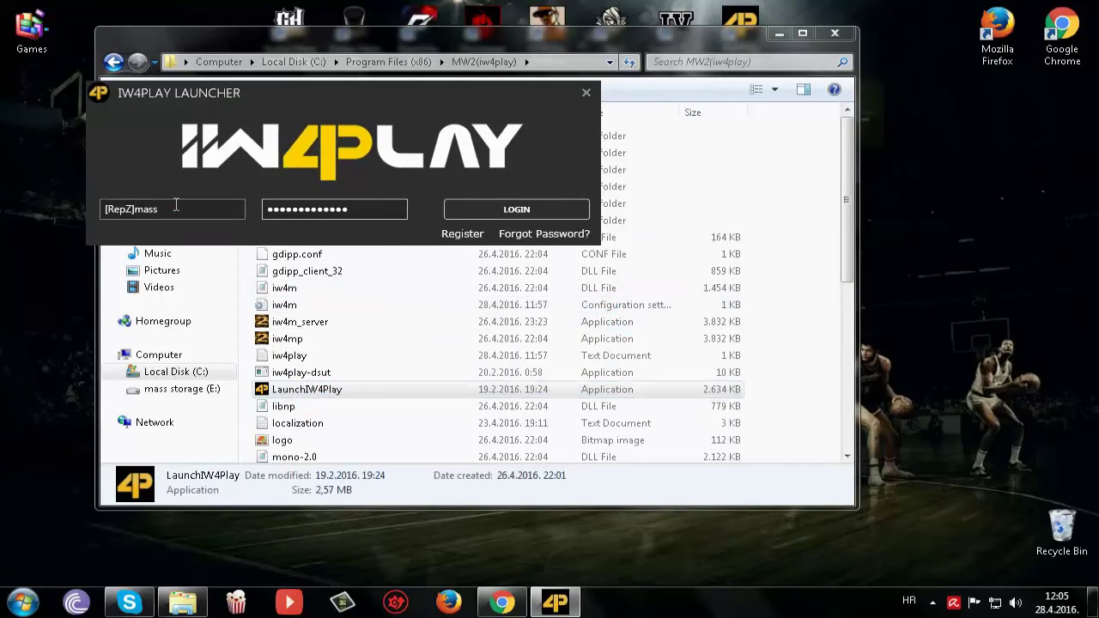
left_click(375, 211)
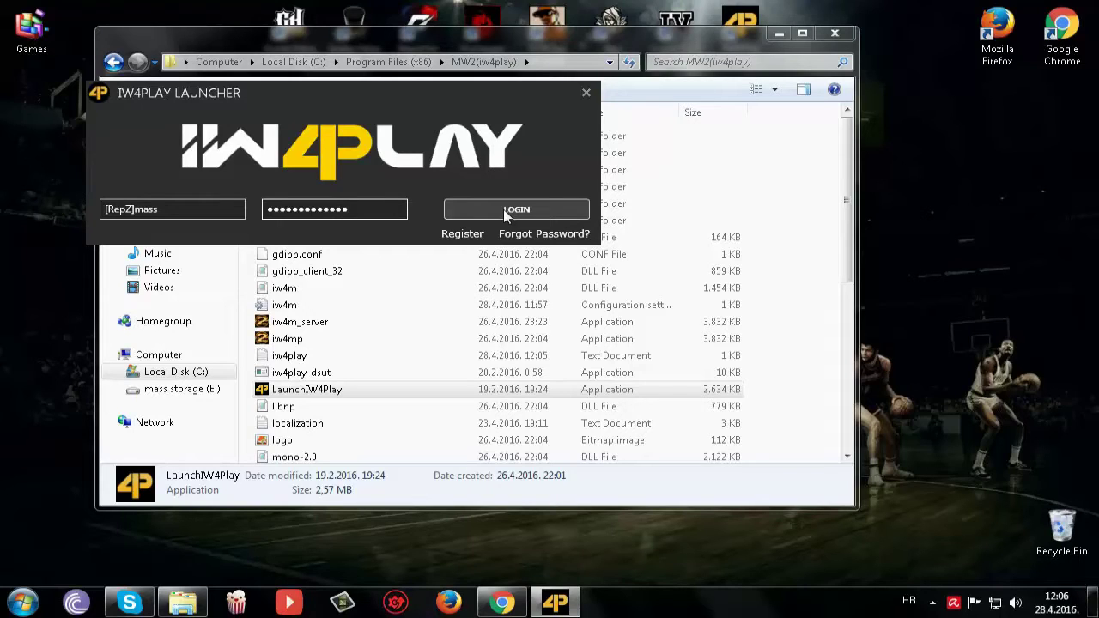
Close the IW4Play launcher and minimize the game folder window to reveal the desktop
left_click(796, 275)
left_click(302, 220)
left_click(310, 157, "ctrl")
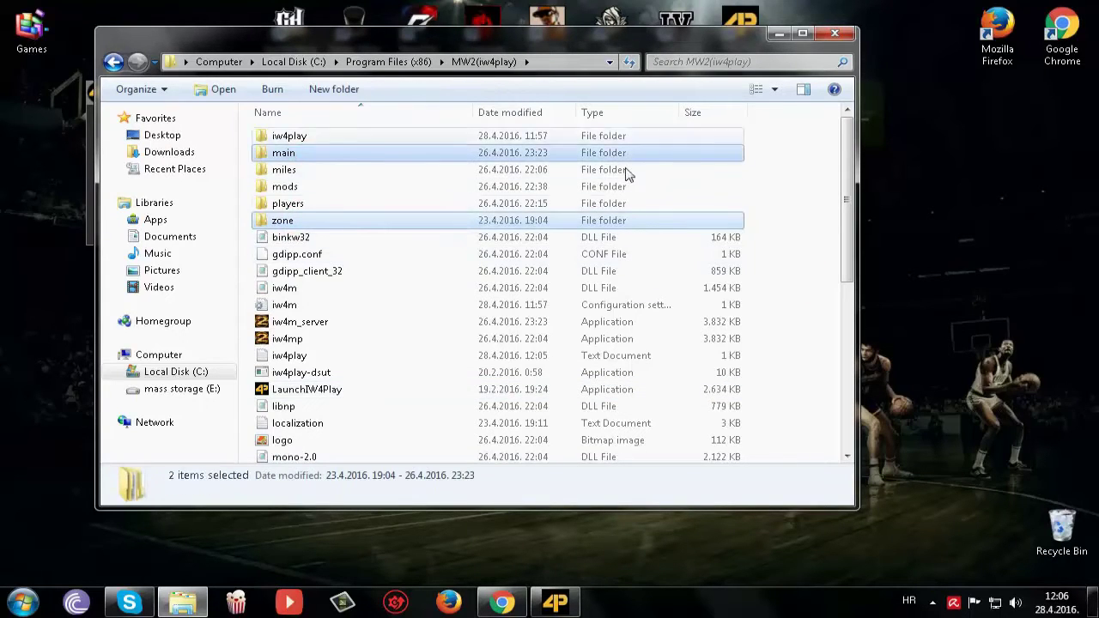
left_click(772, 189)
left_click(567, 603)
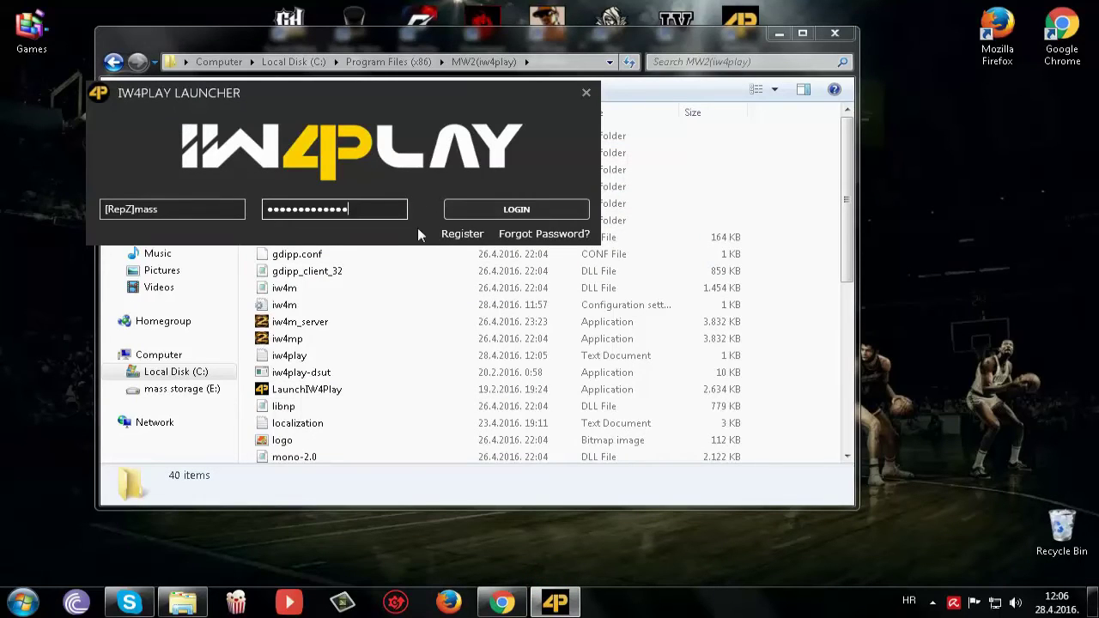
left_click(586, 93)
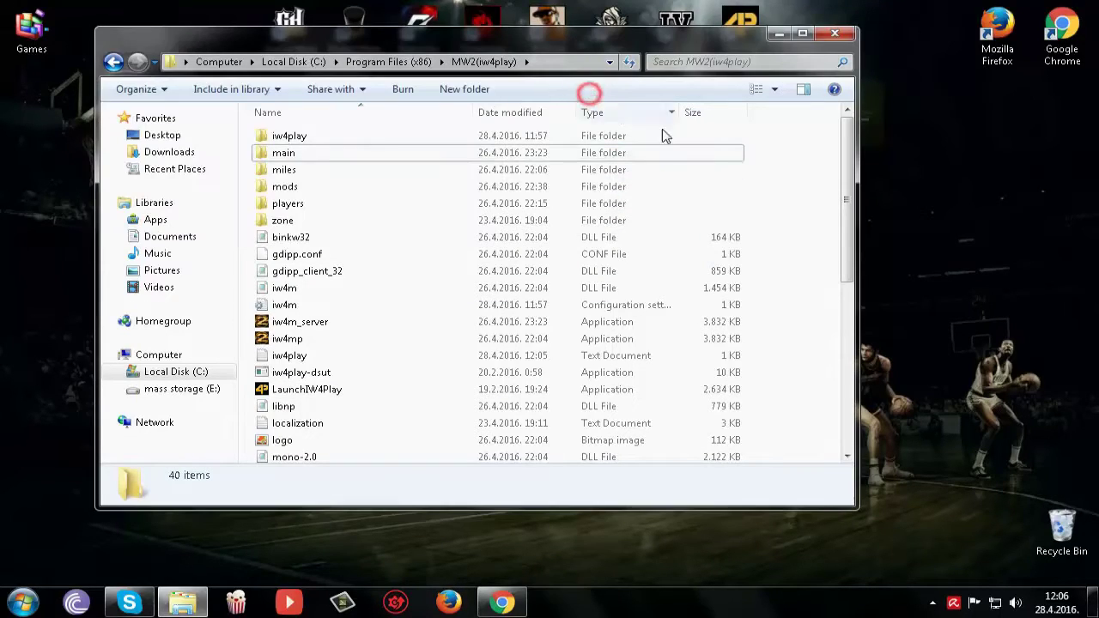
left_click(777, 37)
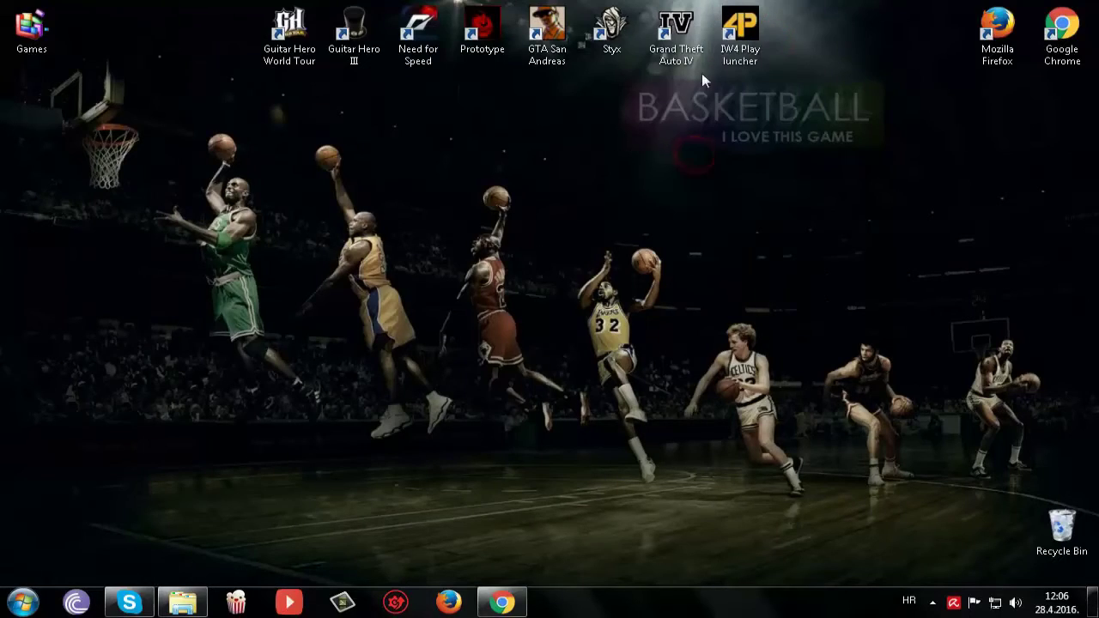
Browse the online server list in Modern Warfare 2, then return to the main menu
left_click(803, 209)
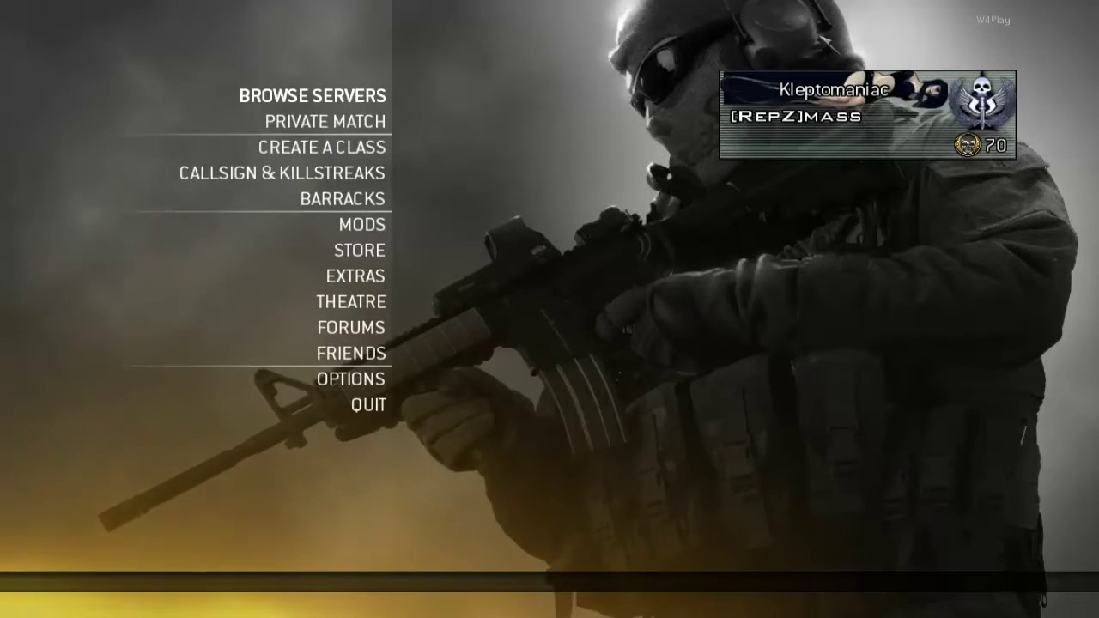
left_click(320, 95)
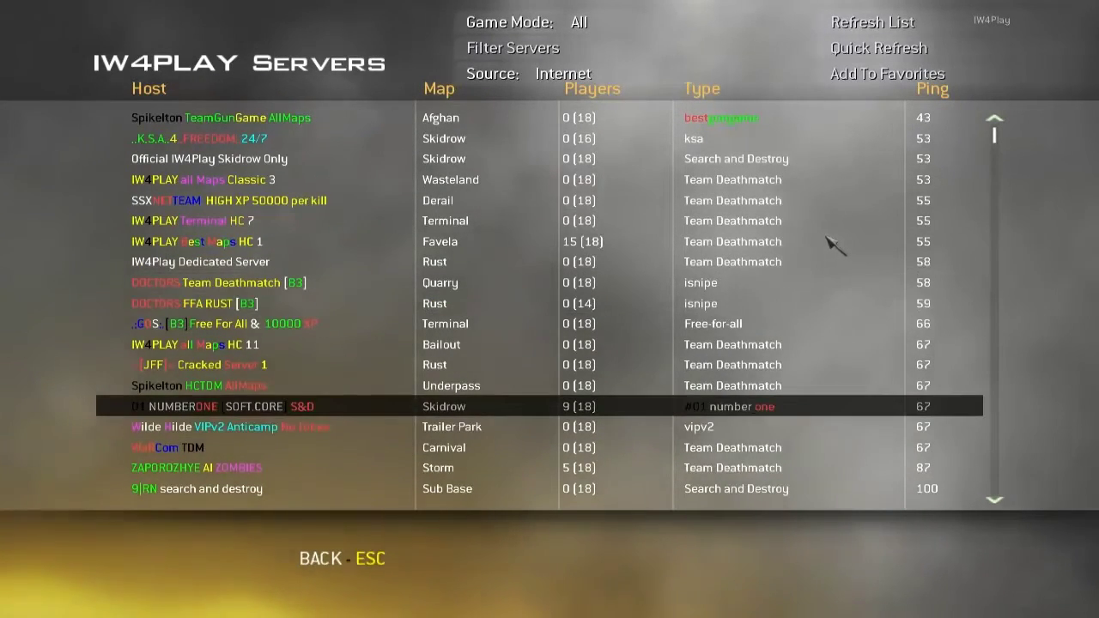
key("Down")
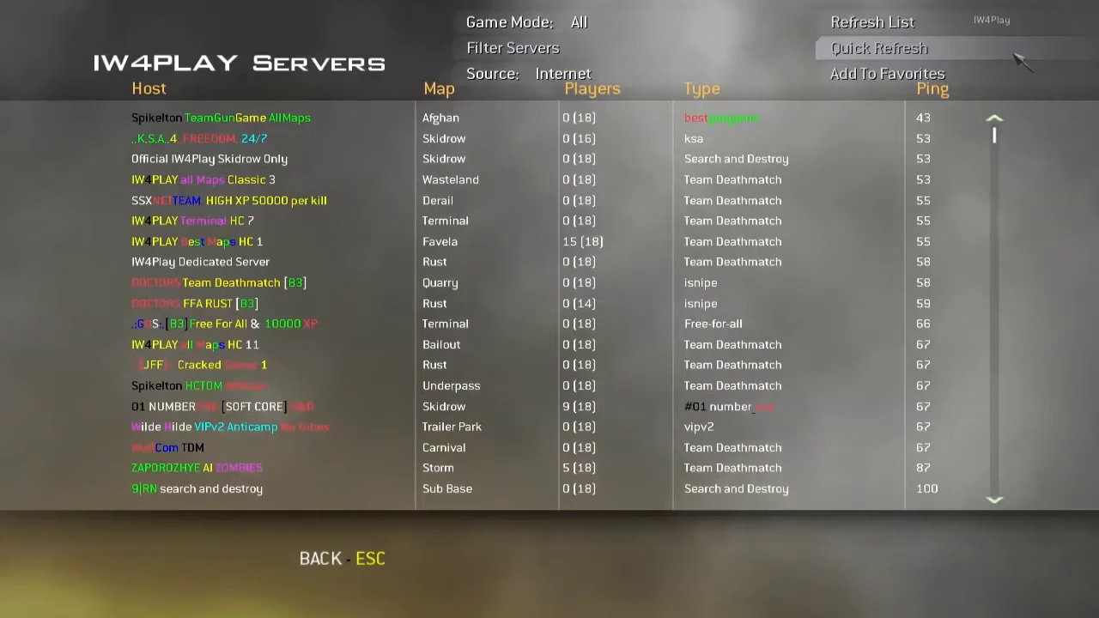
key("Escape")
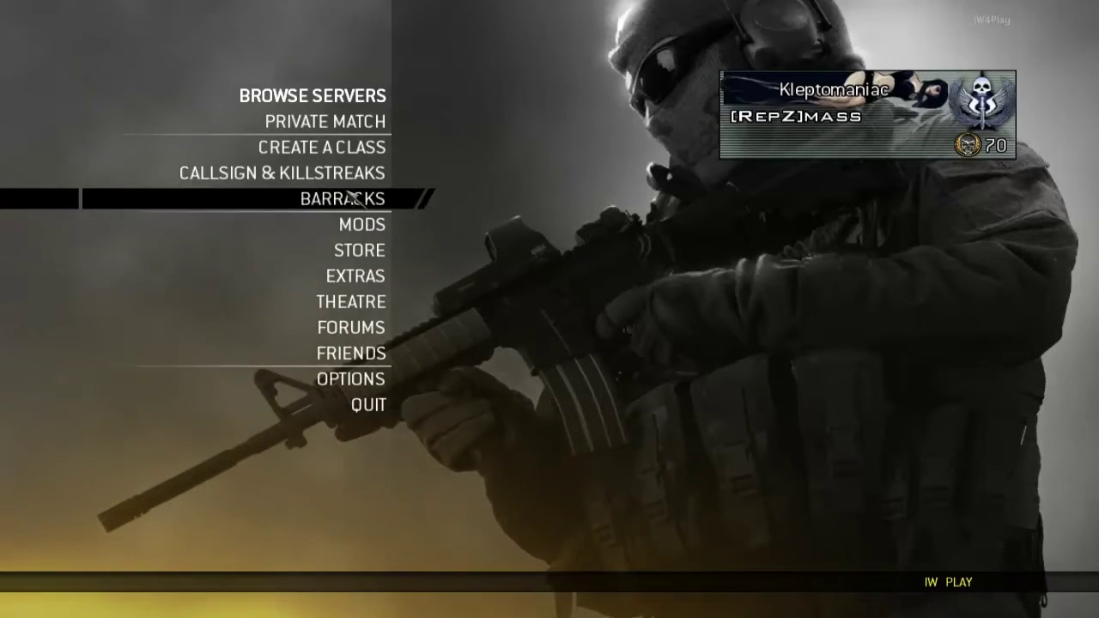
Open Custom Class 4, back out to the main menu, and choose Quit
left_click(363, 155)
left_click(326, 169)
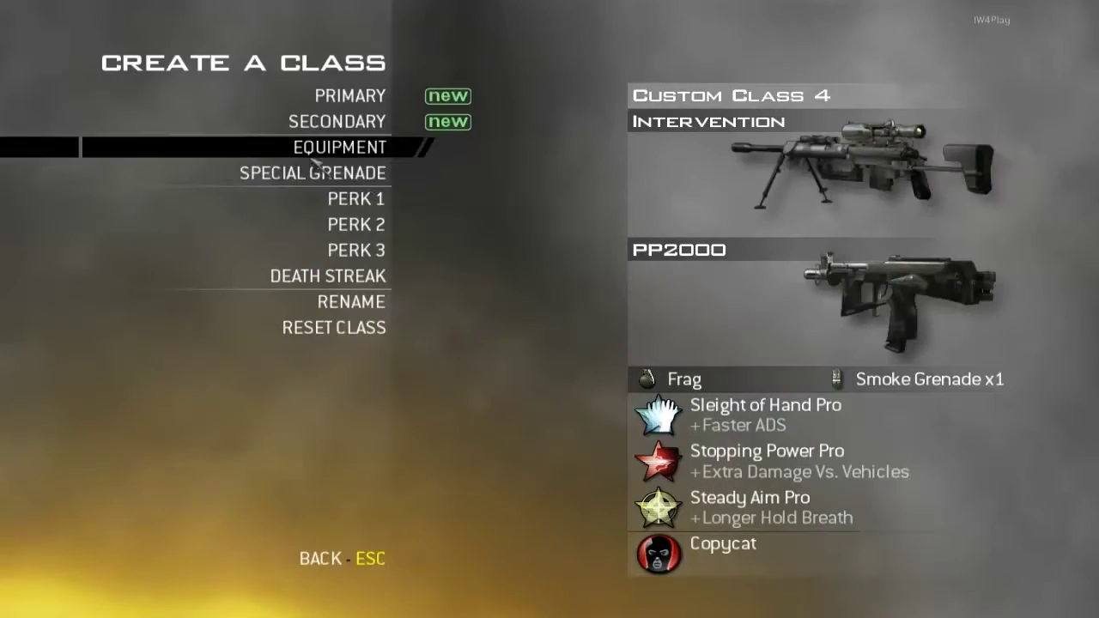
key("Escape")
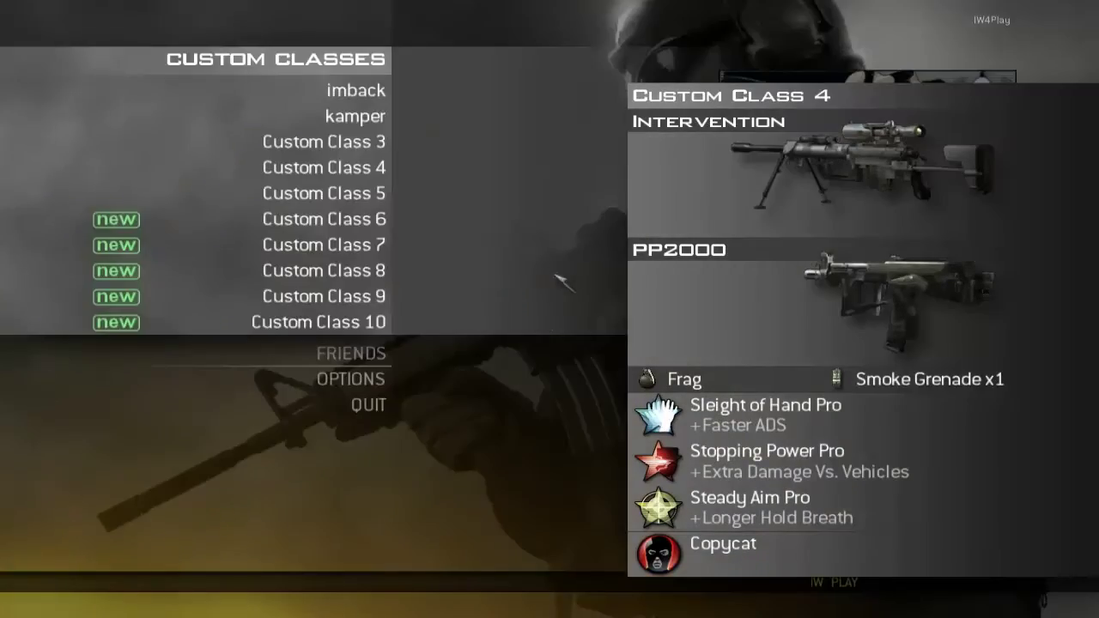
key("Escape")
left_click(399, 403)
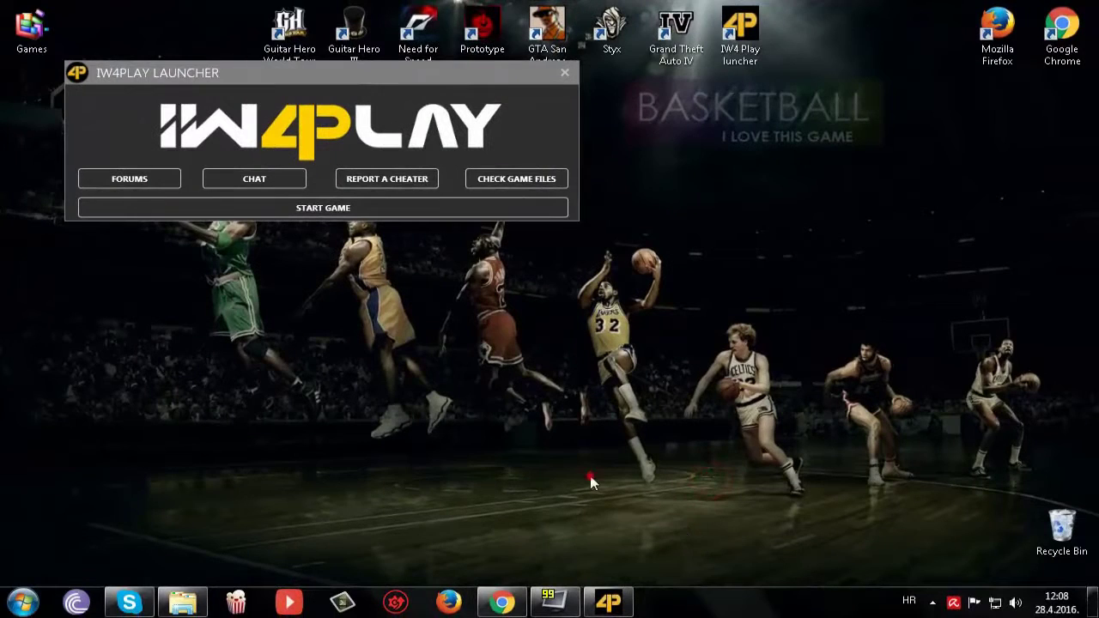
Download unlock.rar from MEGA directly through the browser, dismissing the MEGAsync promotion
left_click(517, 596)
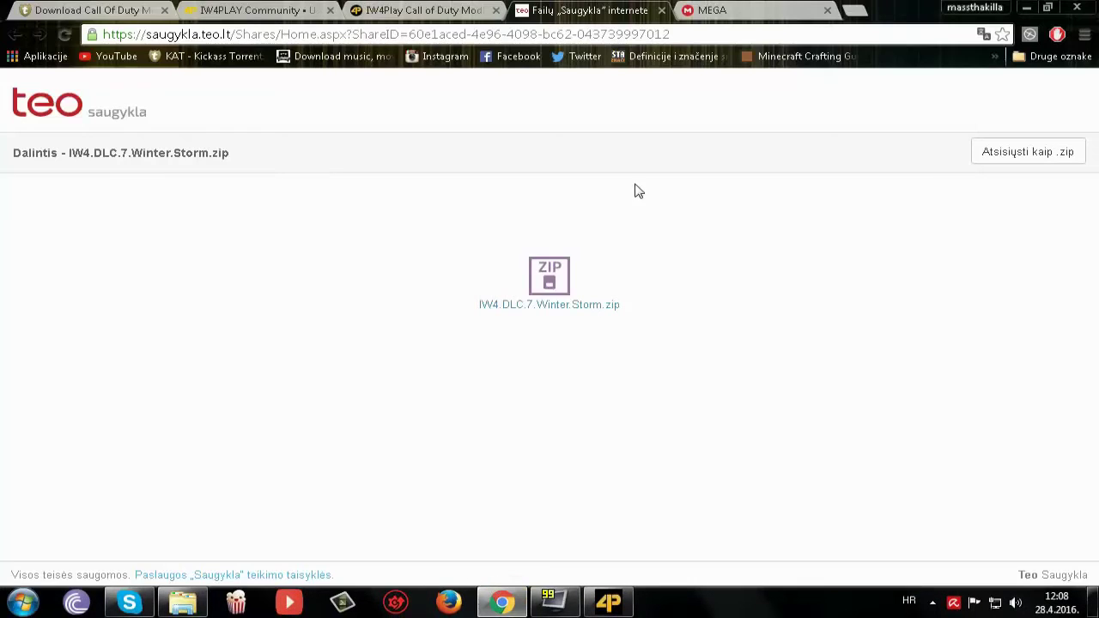
left_click(713, 12)
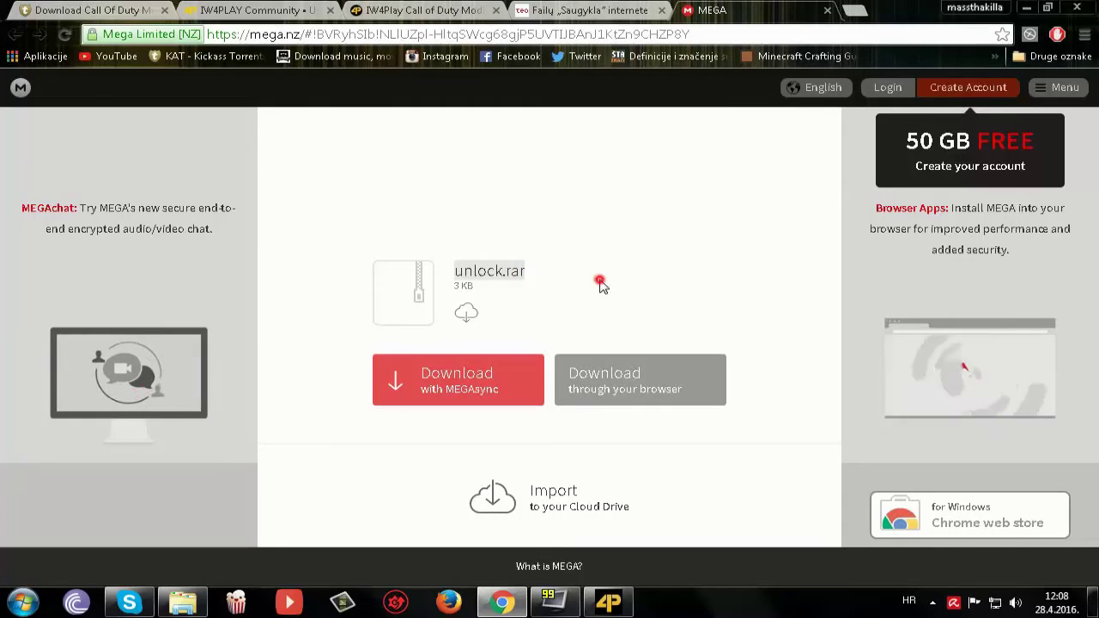
left_click(415, 397)
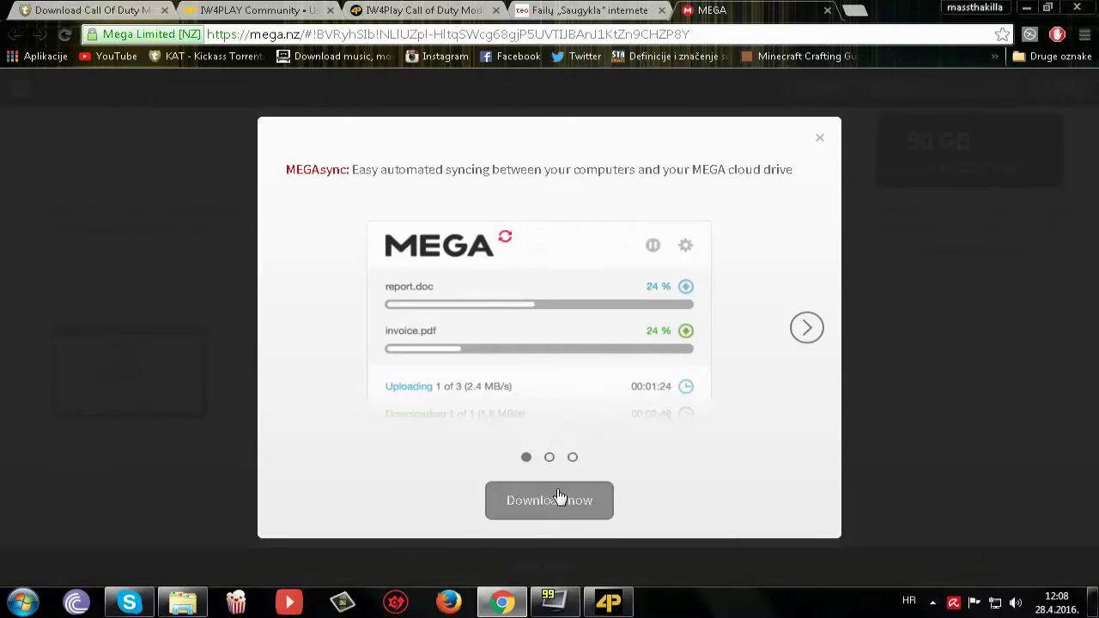
left_click(563, 504)
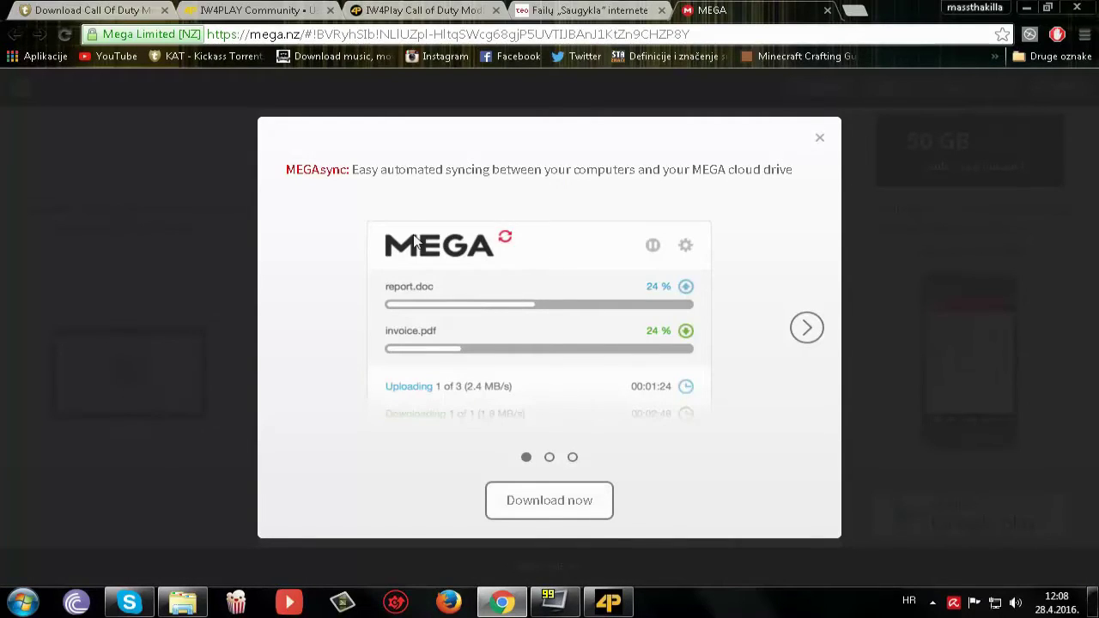
left_click(819, 138)
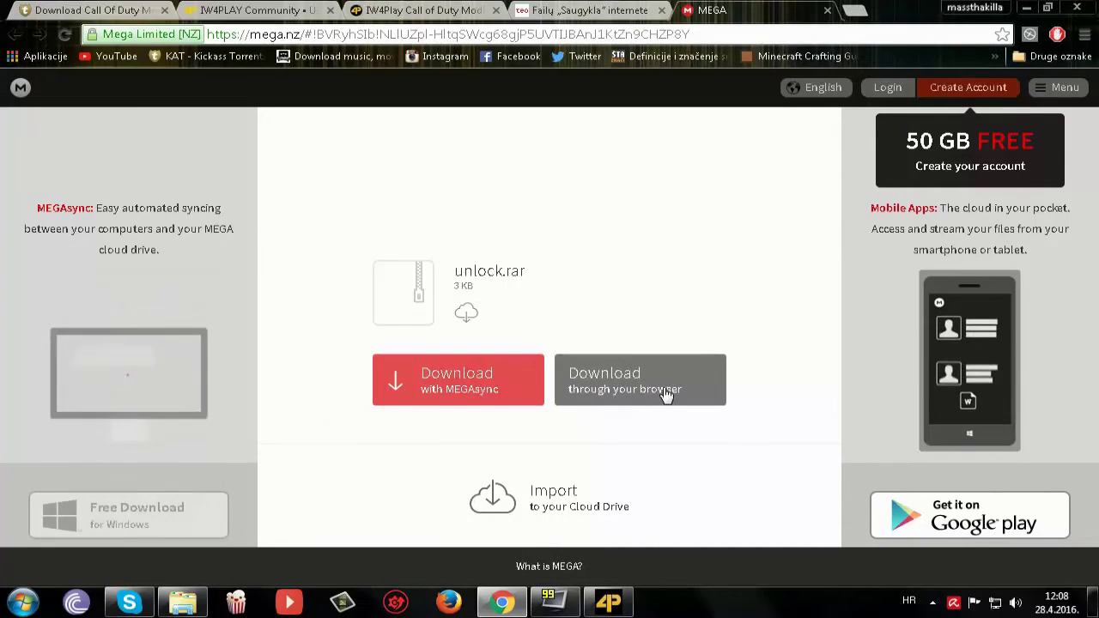
left_click(617, 391)
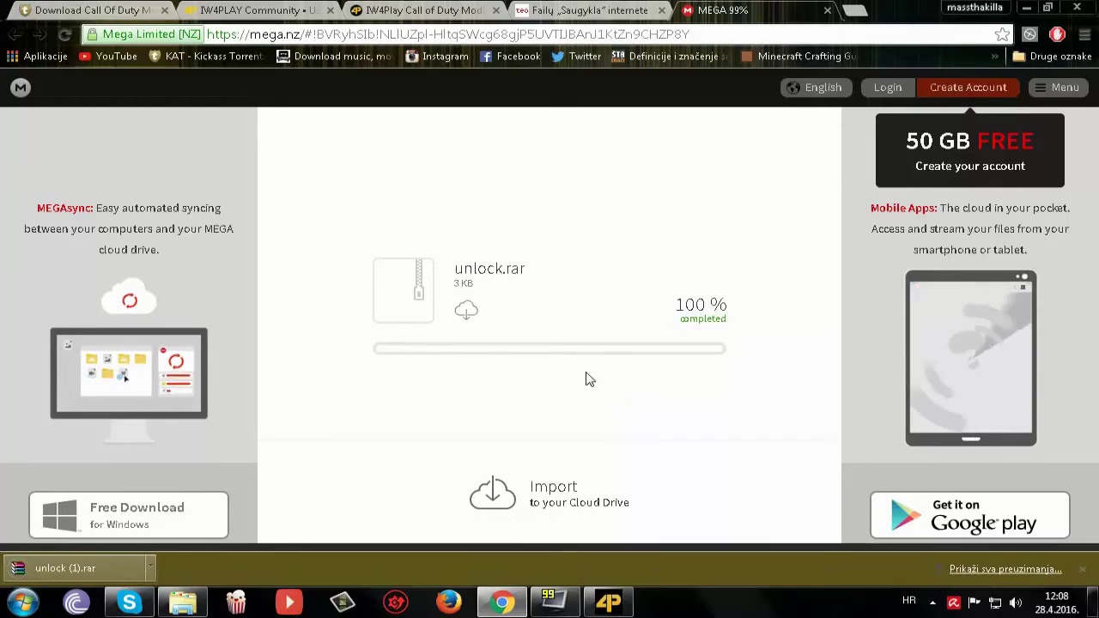
Close the opened archive, then delete the duplicate 'unlock (1)' download from Downloads
left_click(107, 571)
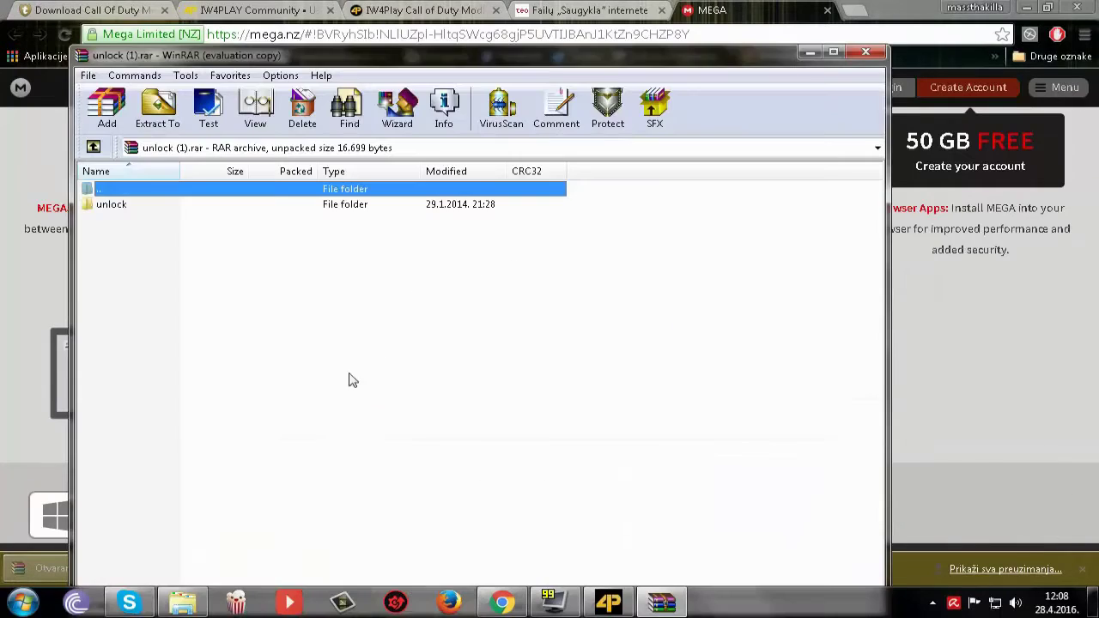
key("alt+F4")
key("super")
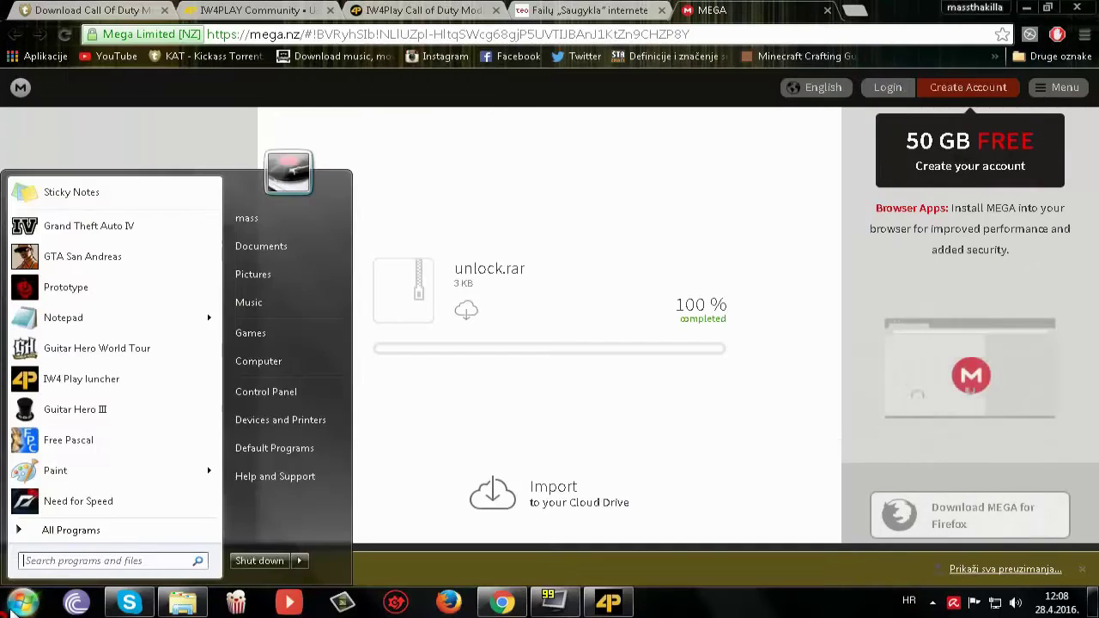
left_click(300, 246)
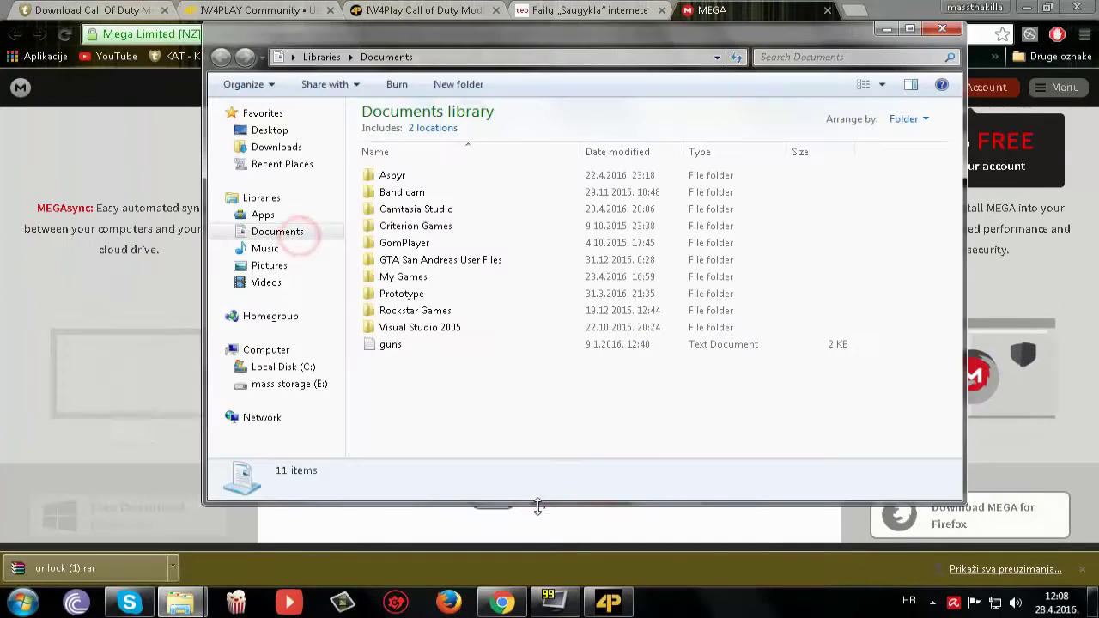
left_click(276, 147)
left_click(434, 385)
scroll(434, 386, "down", 2)
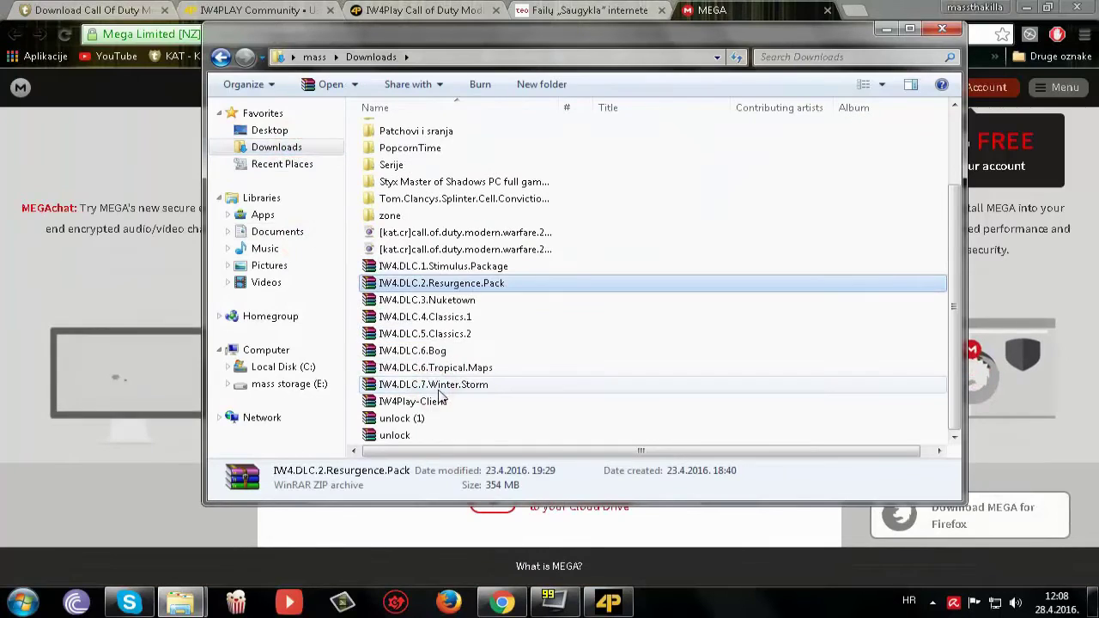
left_click(403, 418)
key("Delete")
key("Return")
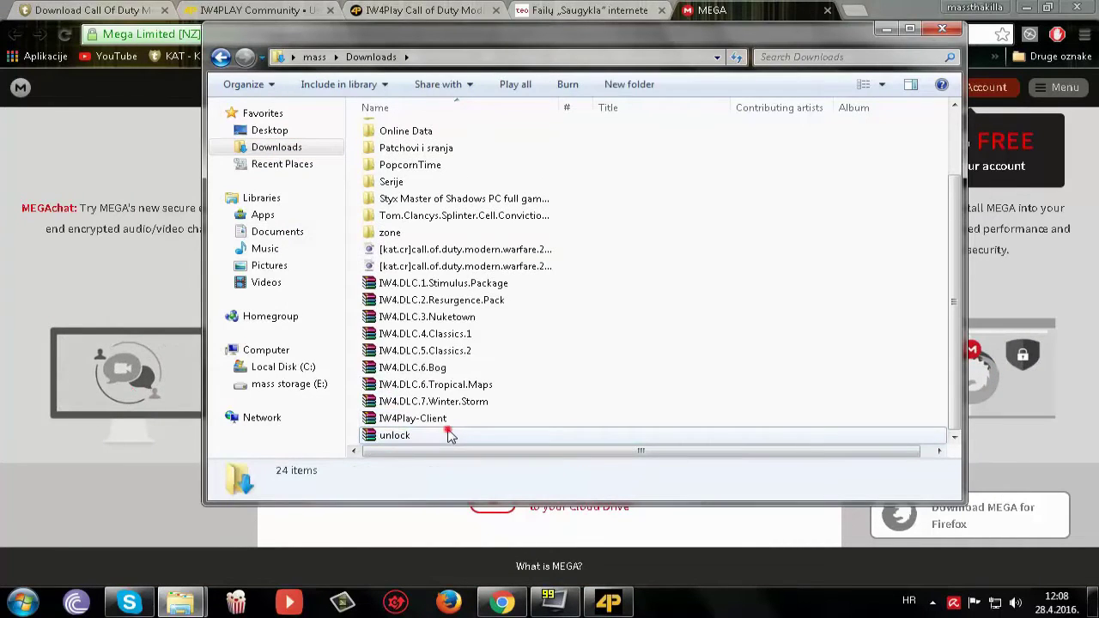
Extract unlock.rar into Downloads and copy the resulting unlock folder
left_click(438, 438)
right_click(438, 440)
left_click(502, 181)
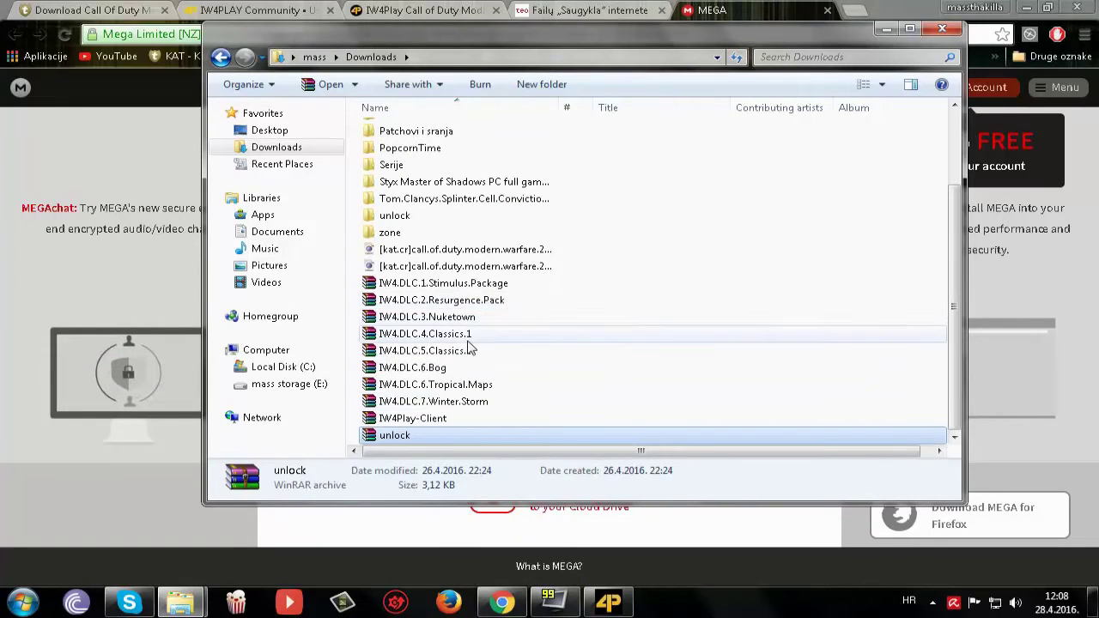
left_click(408, 217)
right_click(408, 222)
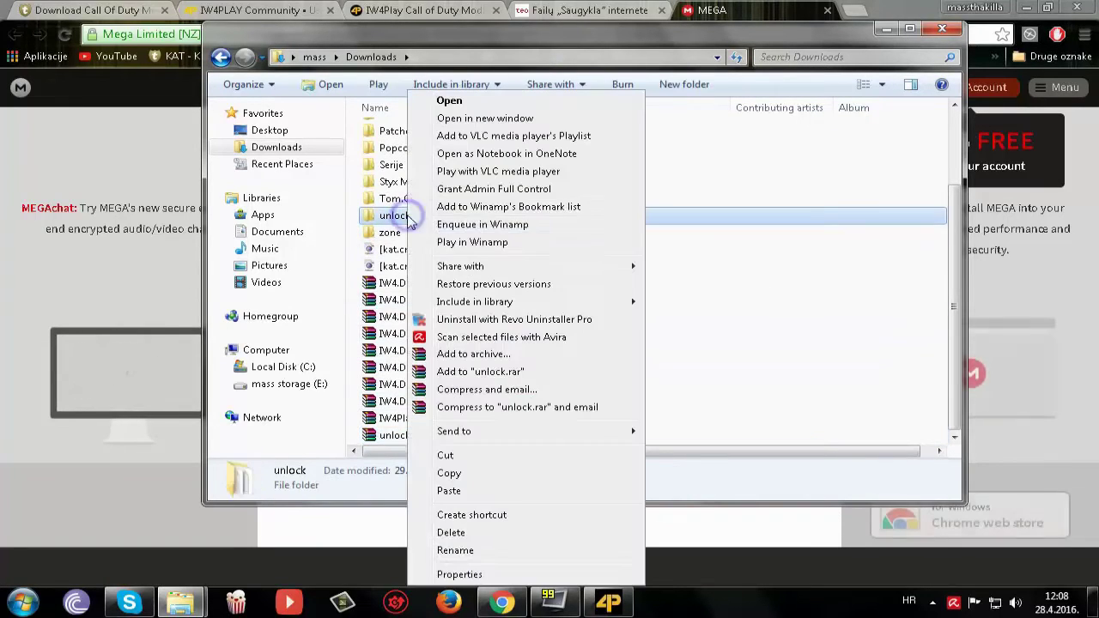
left_click(479, 473)
mouse_move(180, 603)
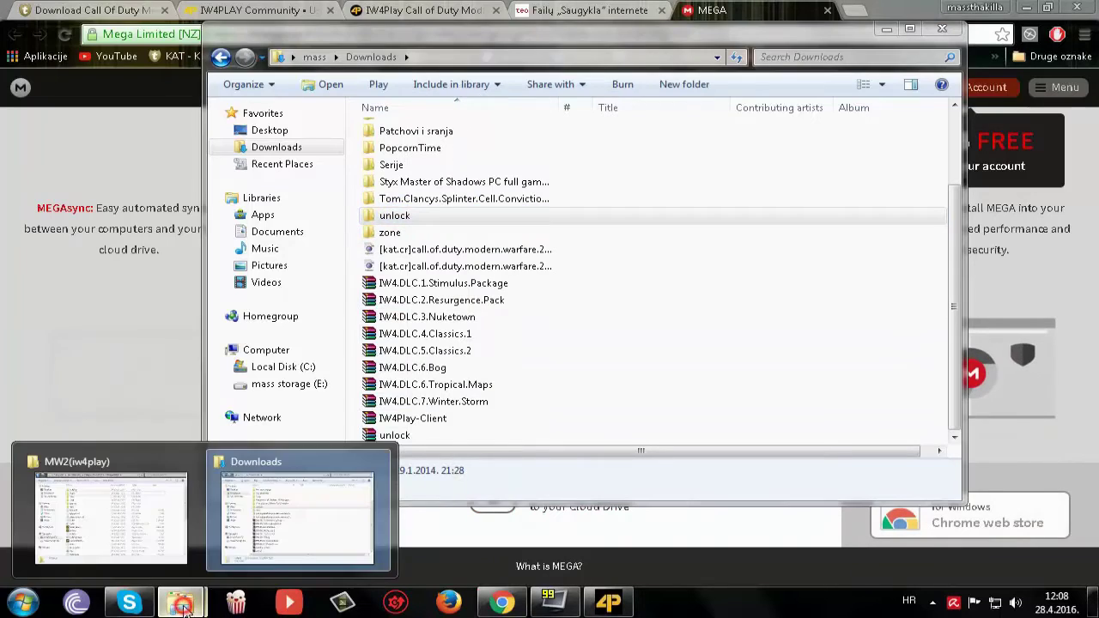
In the MW2(iw4play) folder, create and then delete a stray 'modssds' folder
left_click(140, 530)
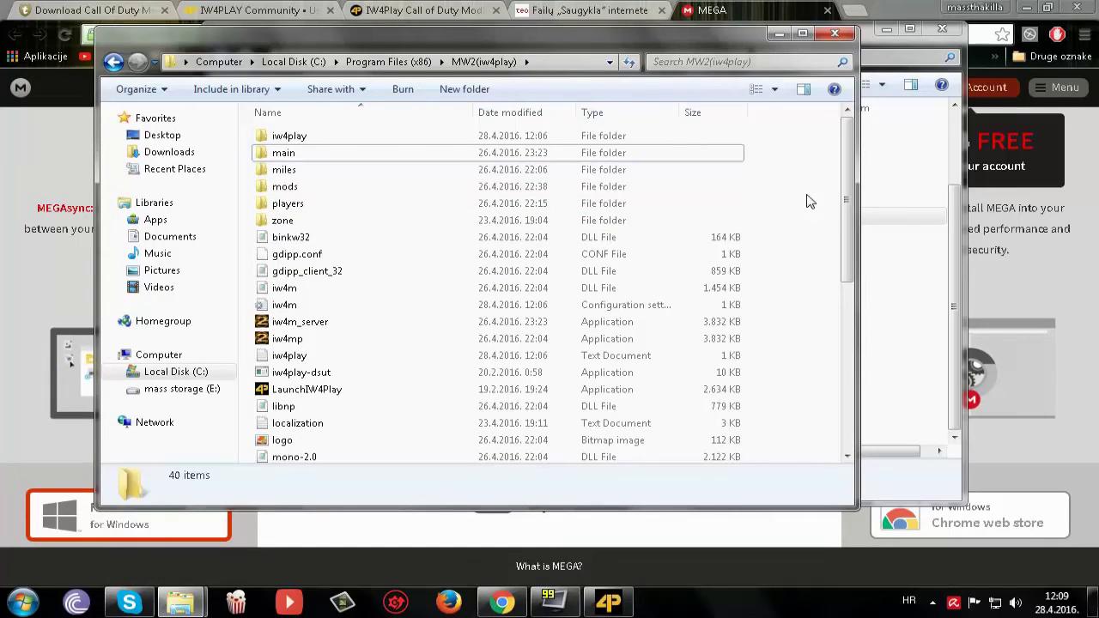
left_click(316, 191)
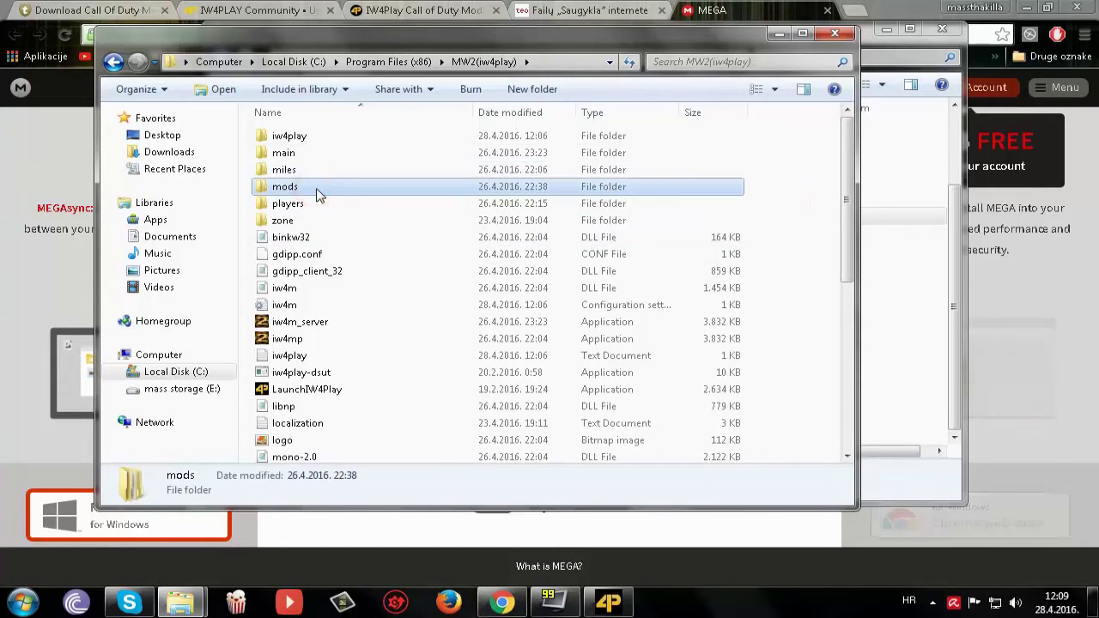
left_click(764, 213)
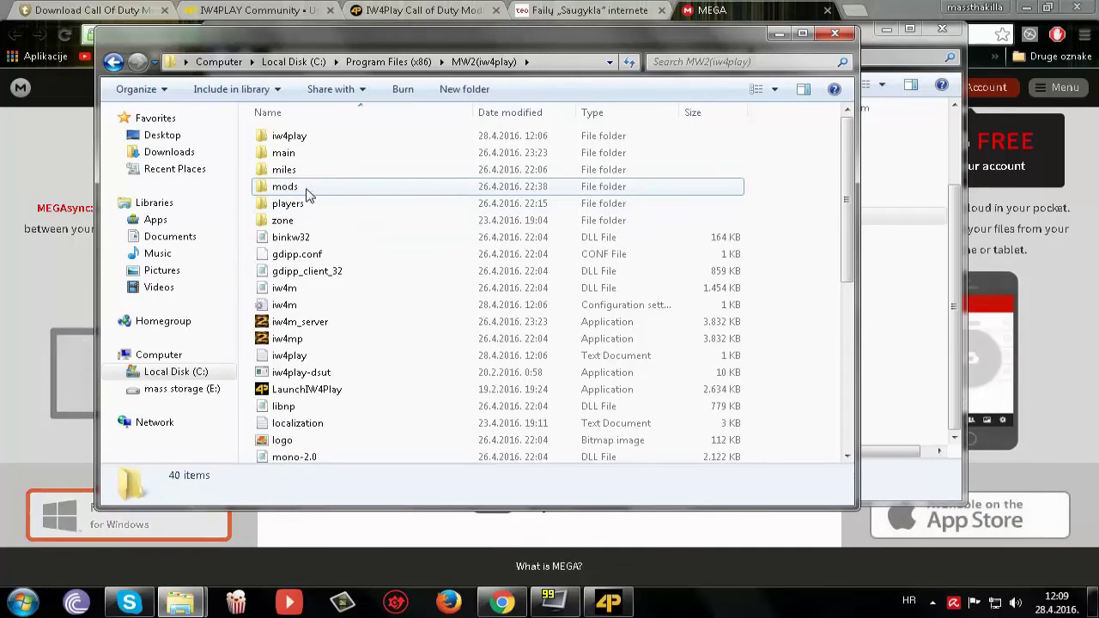
right_click(777, 214)
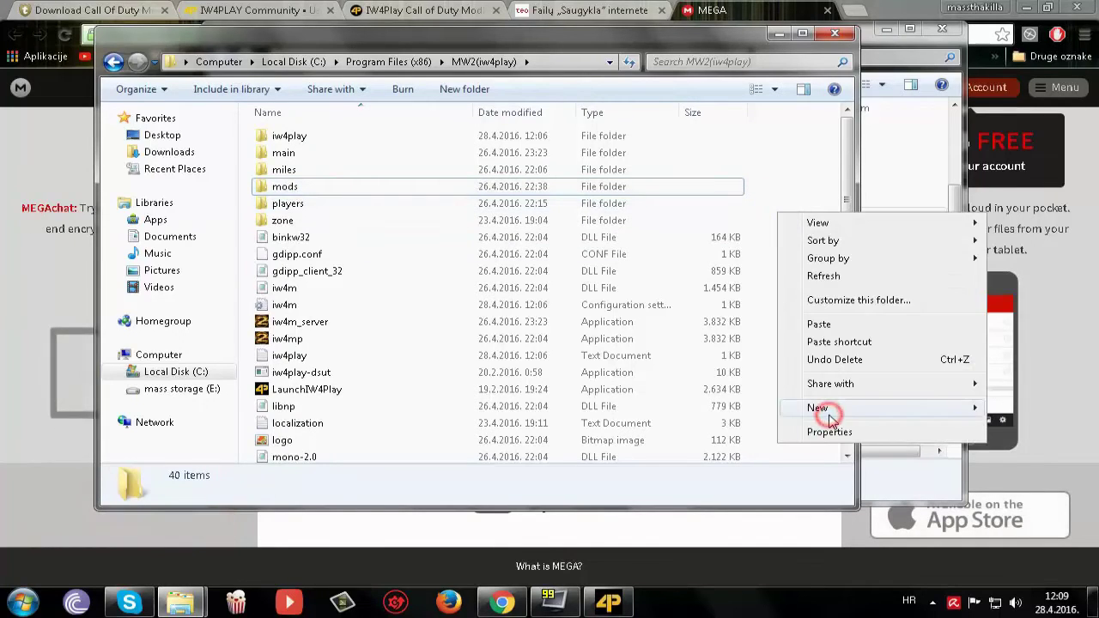
mouse_move(818, 408)
left_click(570, 170)
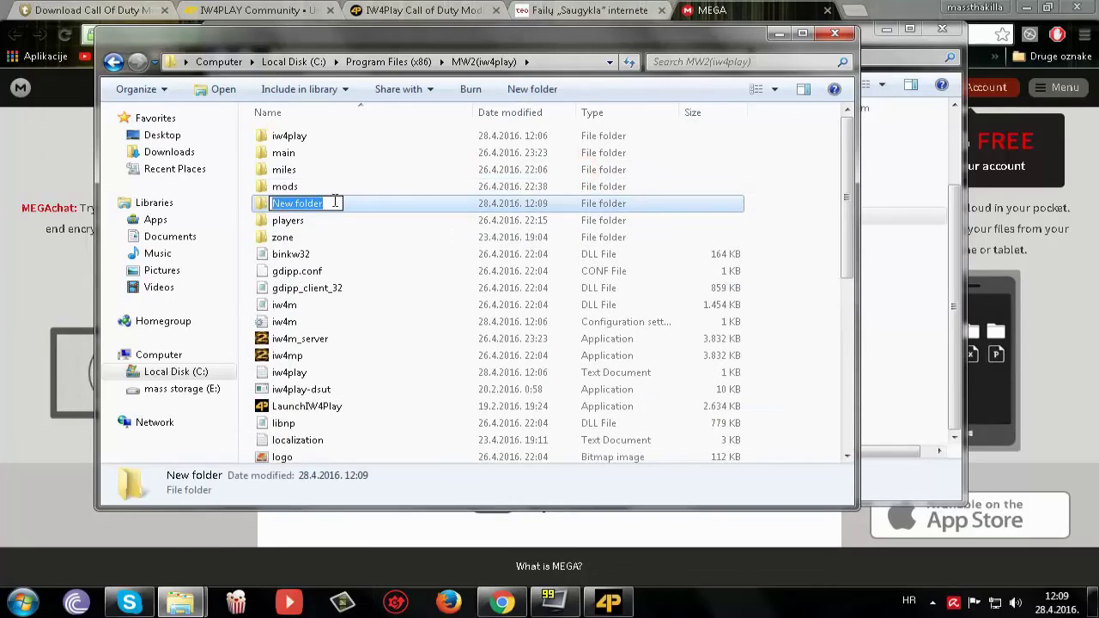
type("mod")
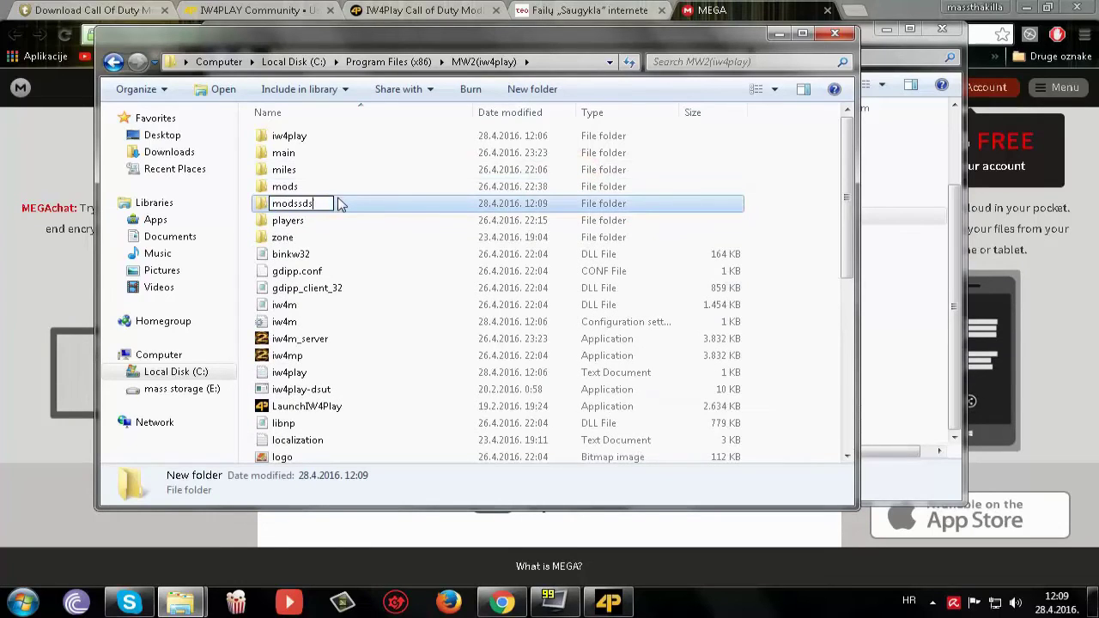
type("ssds")
left_click(780, 212)
left_click(351, 206)
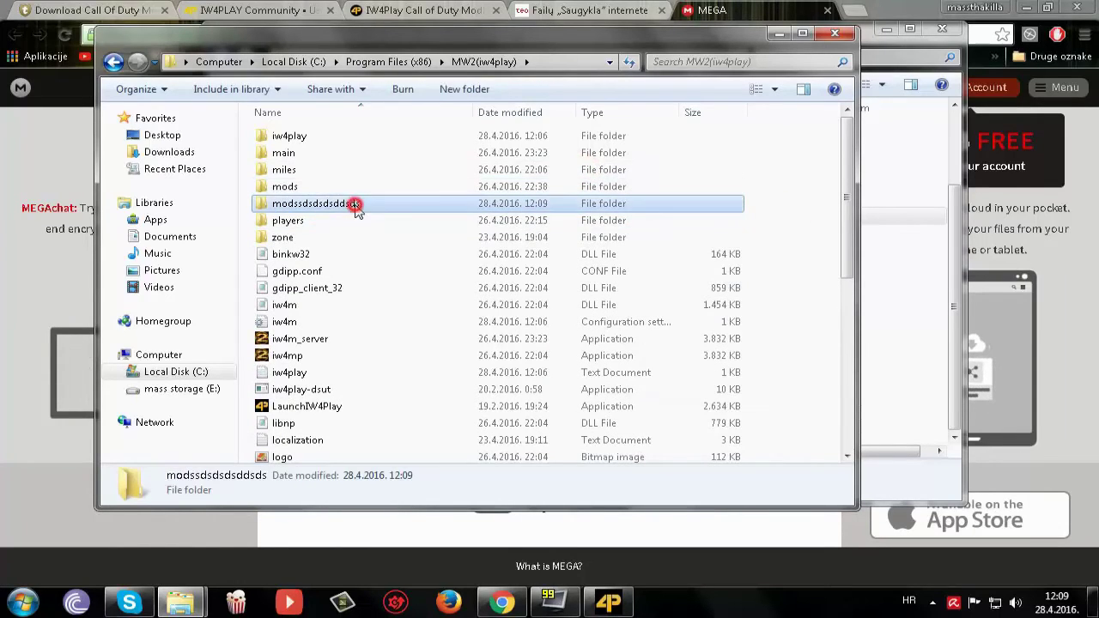
key("Delete")
key("Return")
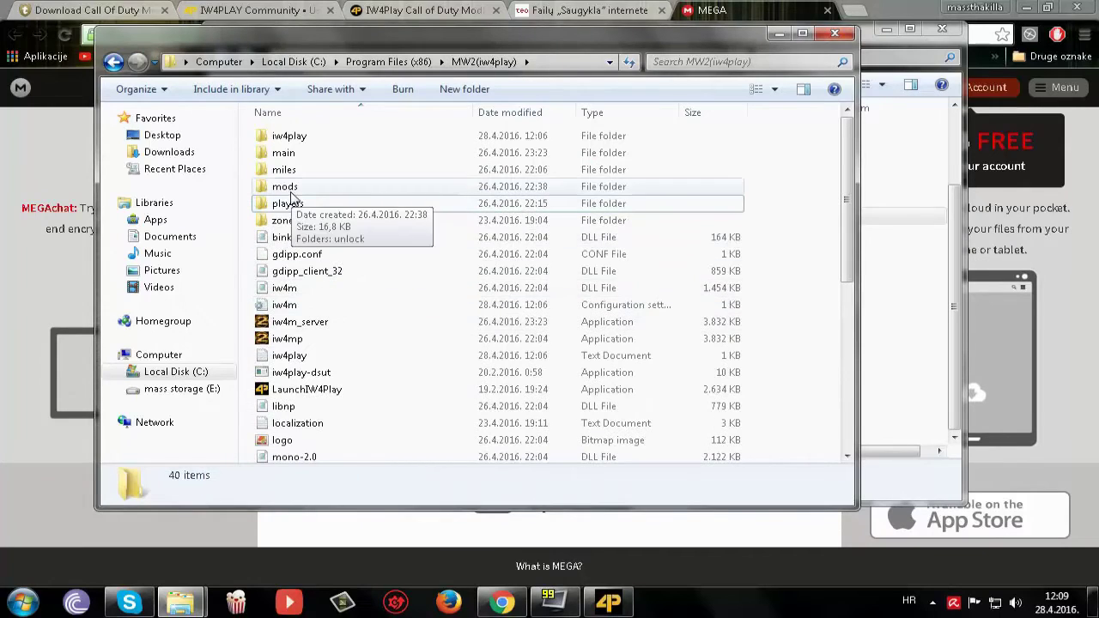
Confirm the unlock folder is inside mods, then close both Explorer windows
double_click(287, 188)
right_click(310, 235)
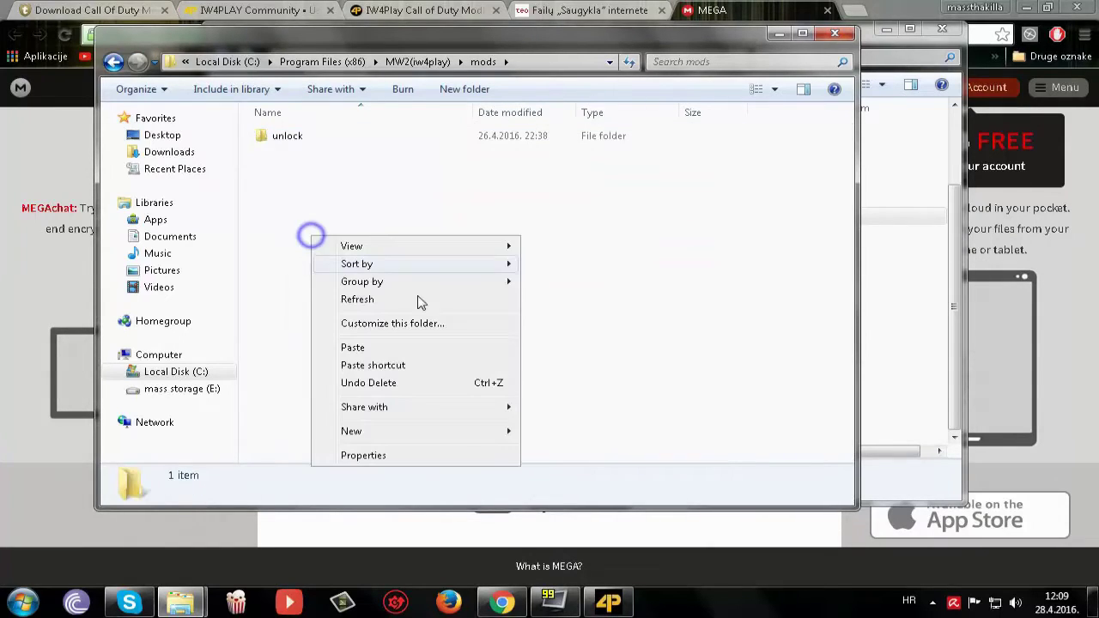
left_click(289, 139)
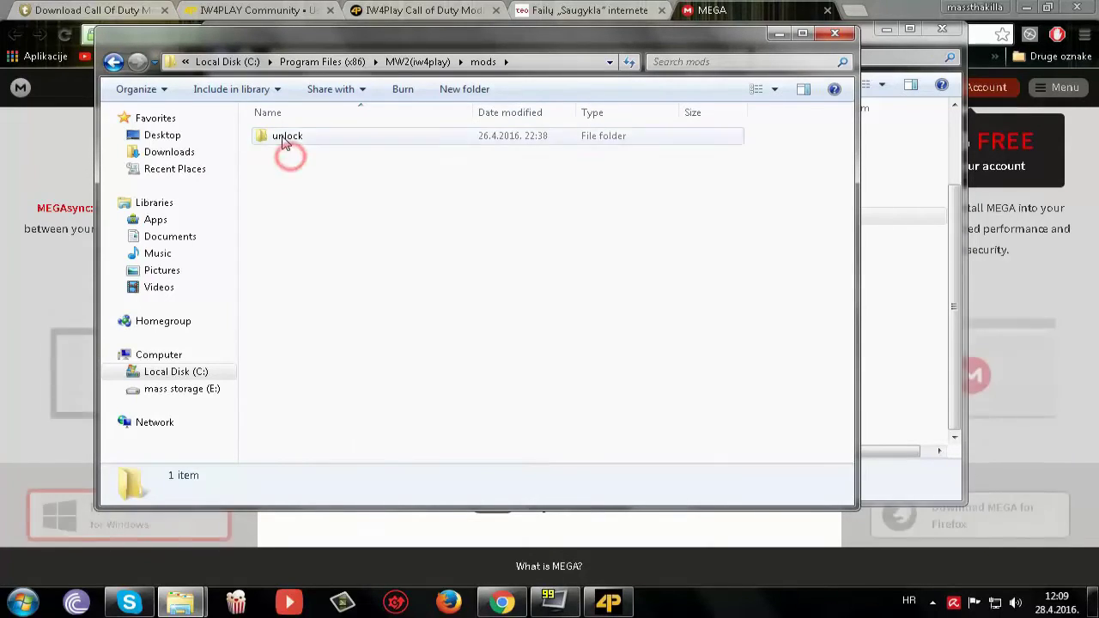
left_click(562, 270)
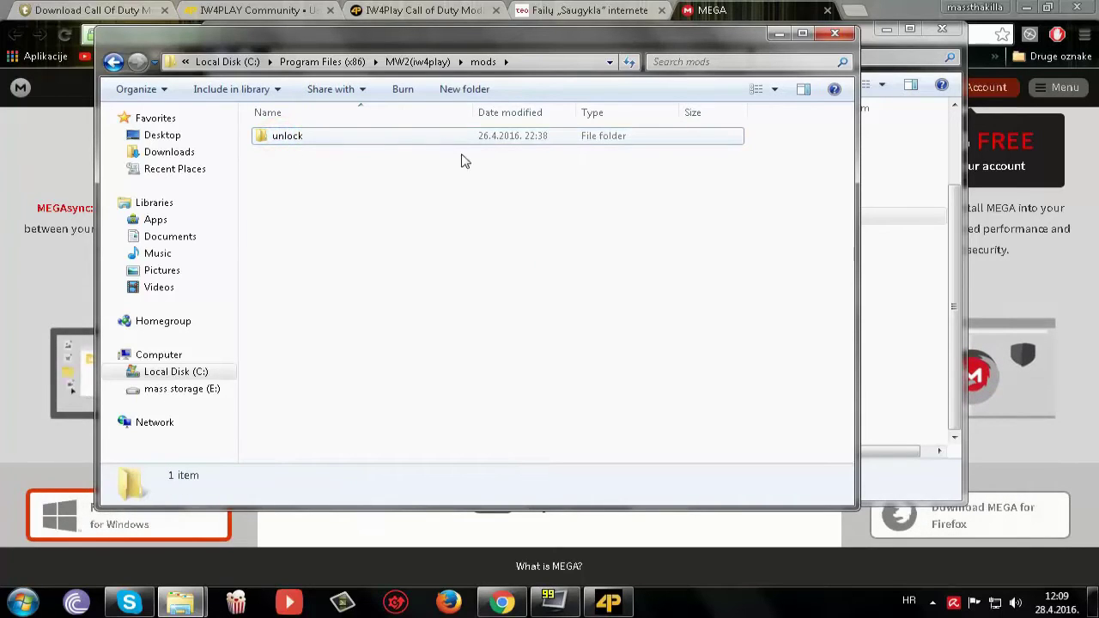
left_click(835, 33)
left_click(877, 33)
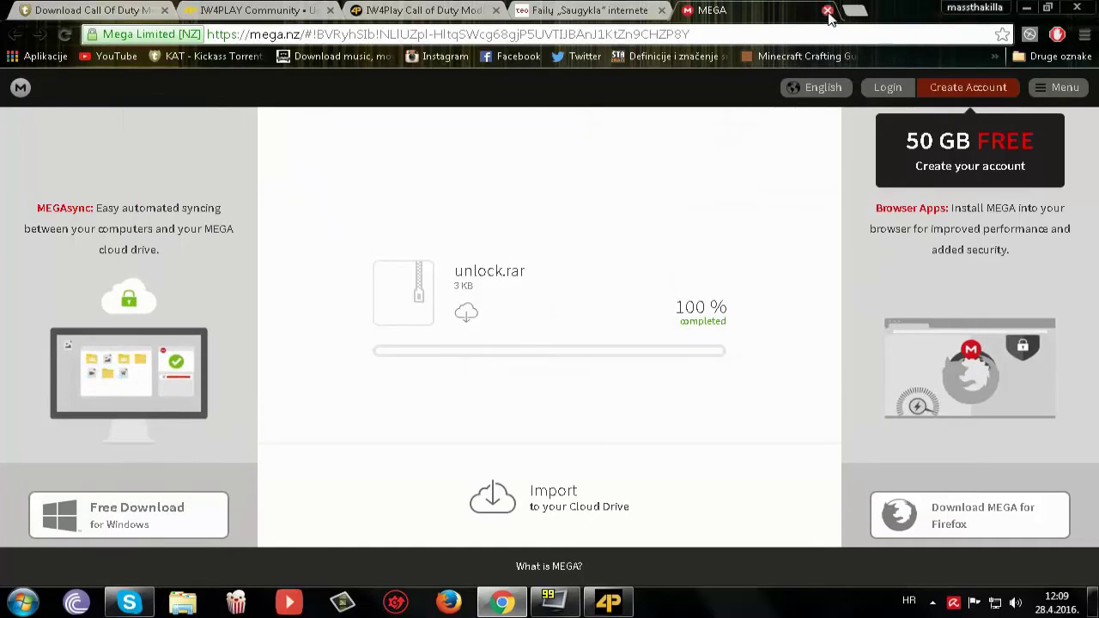
Refresh the desktop and start Modern Warfare 2 from the IW4Play launcher, allowing it to run
left_click(1026, 7)
right_click(636, 239)
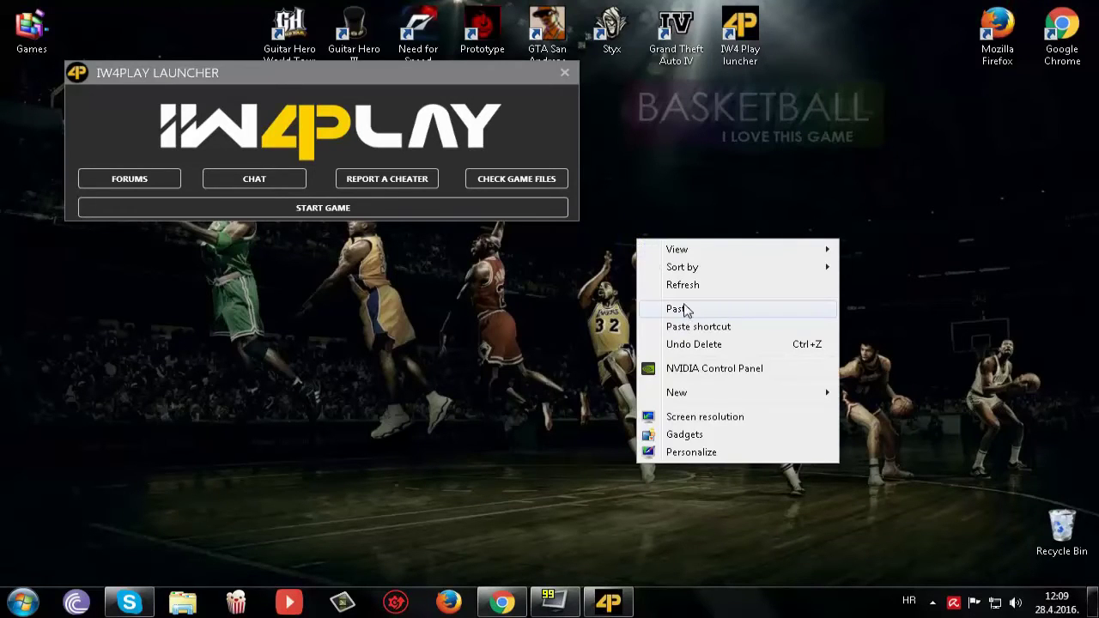
left_click(695, 287)
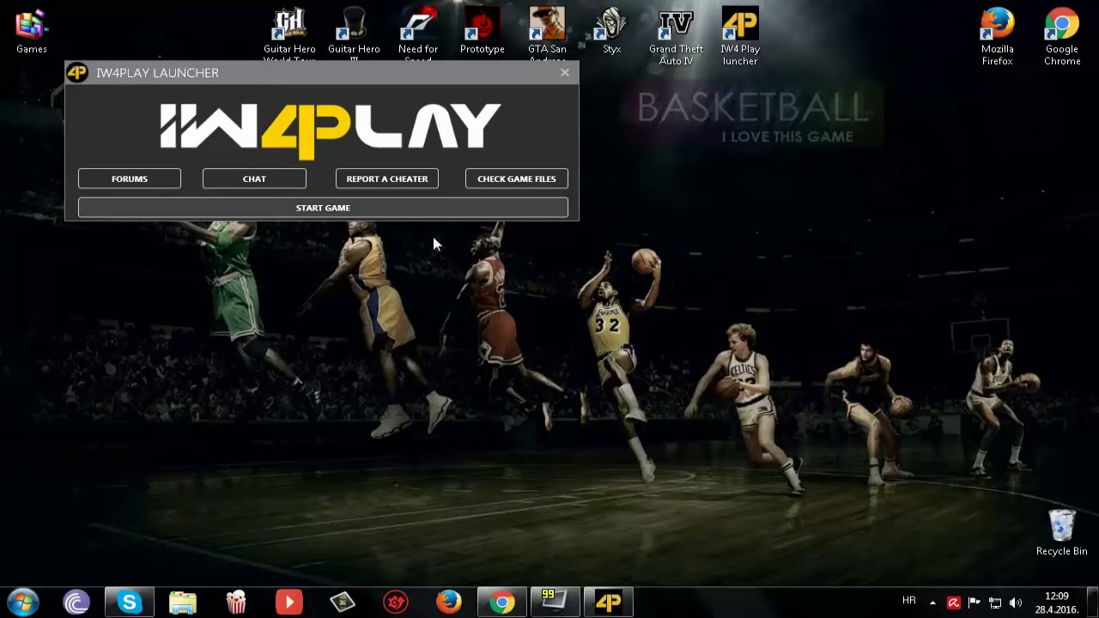
left_click(394, 210)
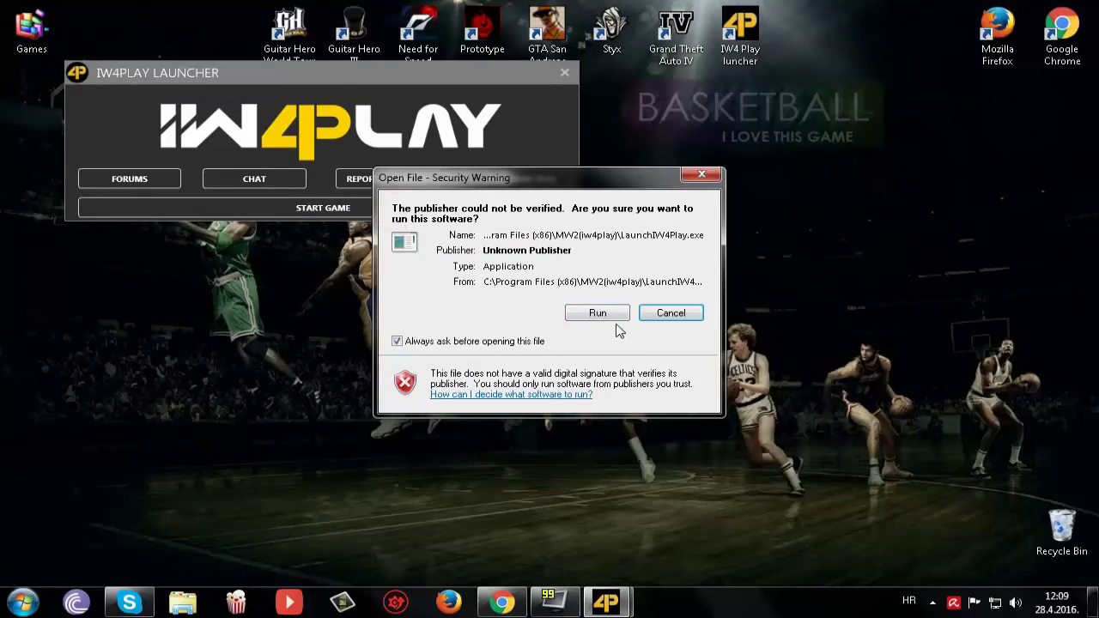
left_click(598, 313)
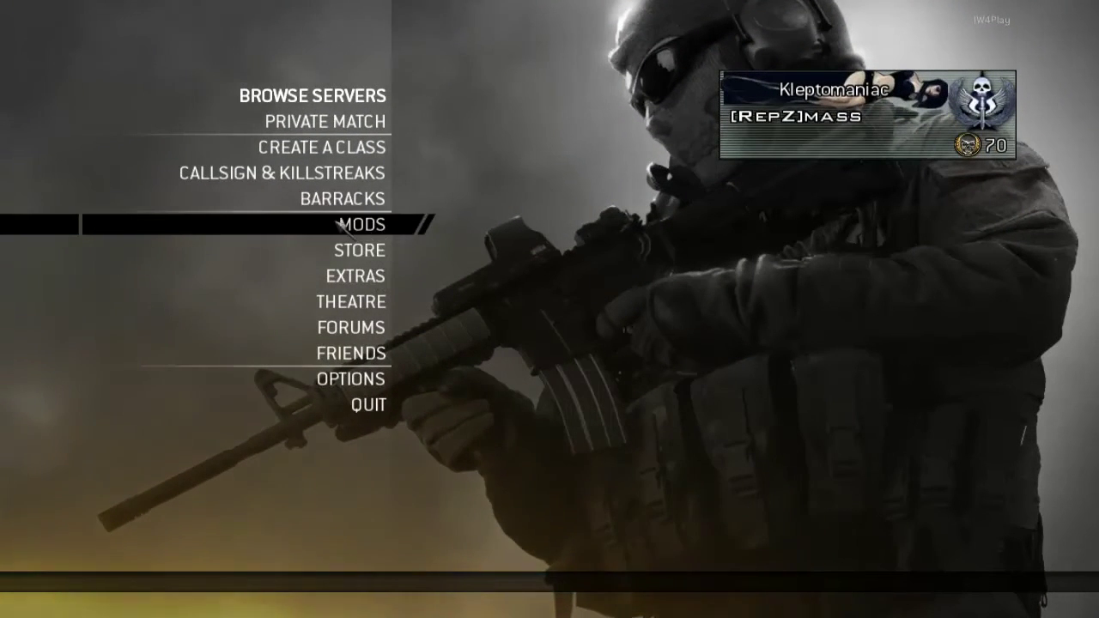
Select 'unlock' in the MODS menu and launch it
left_click(380, 225)
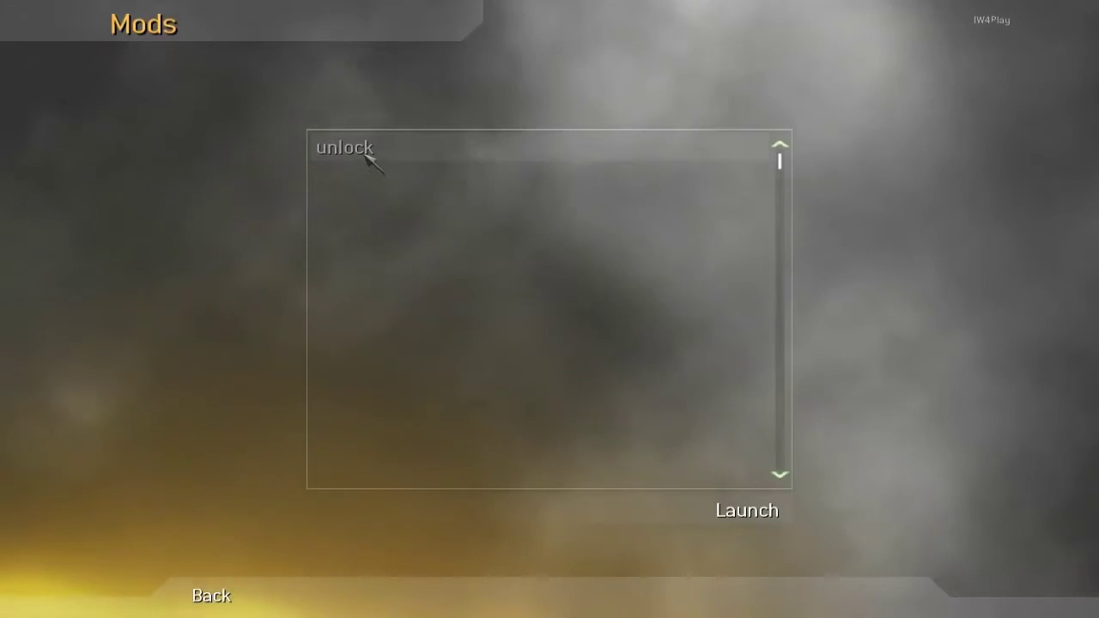
left_click(311, 156)
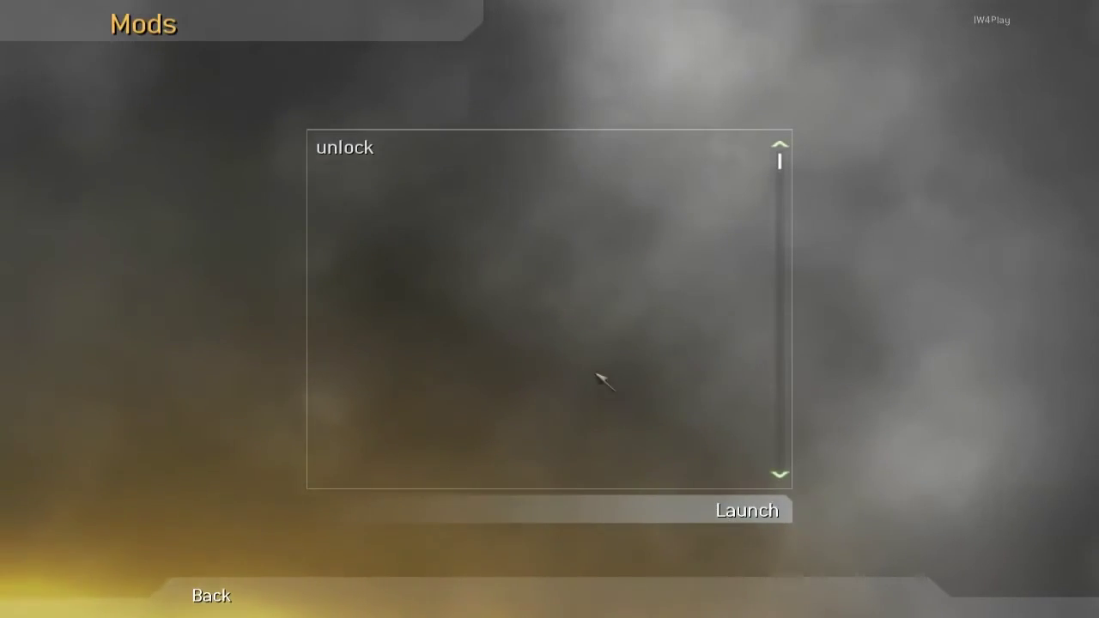
key("Escape")
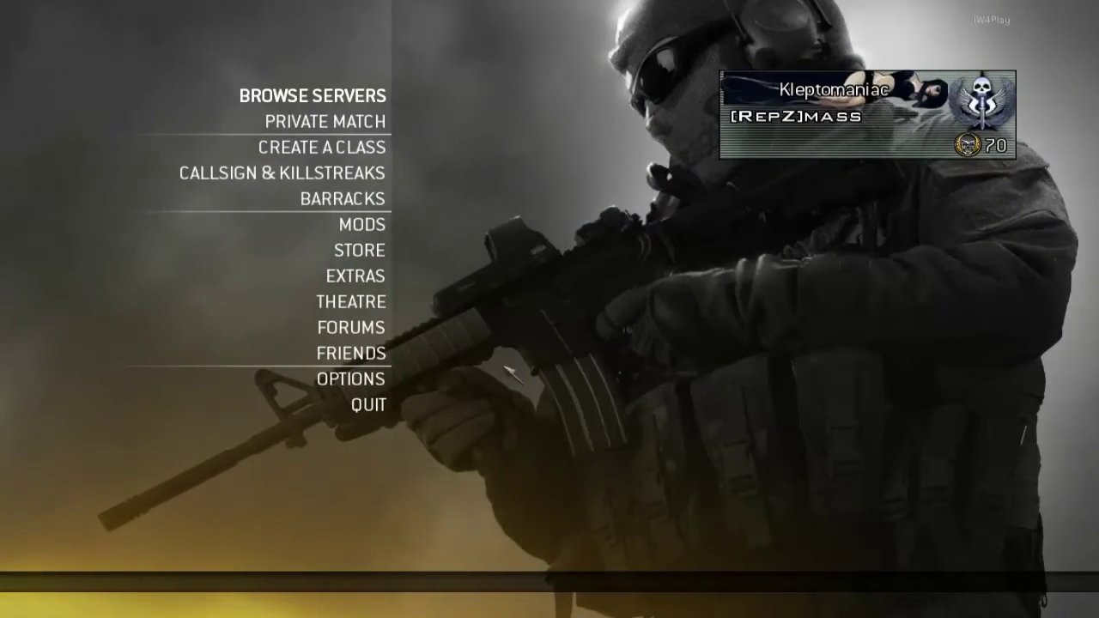
Start a Private Match on Afghan from the private match lobby
left_click(290, 121)
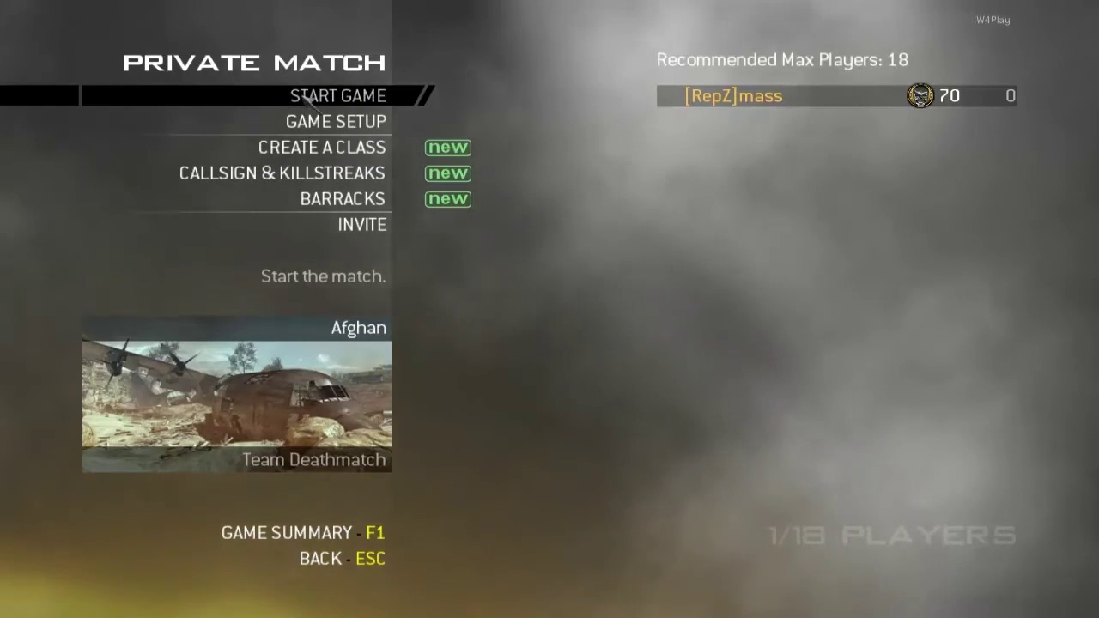
left_click(306, 98)
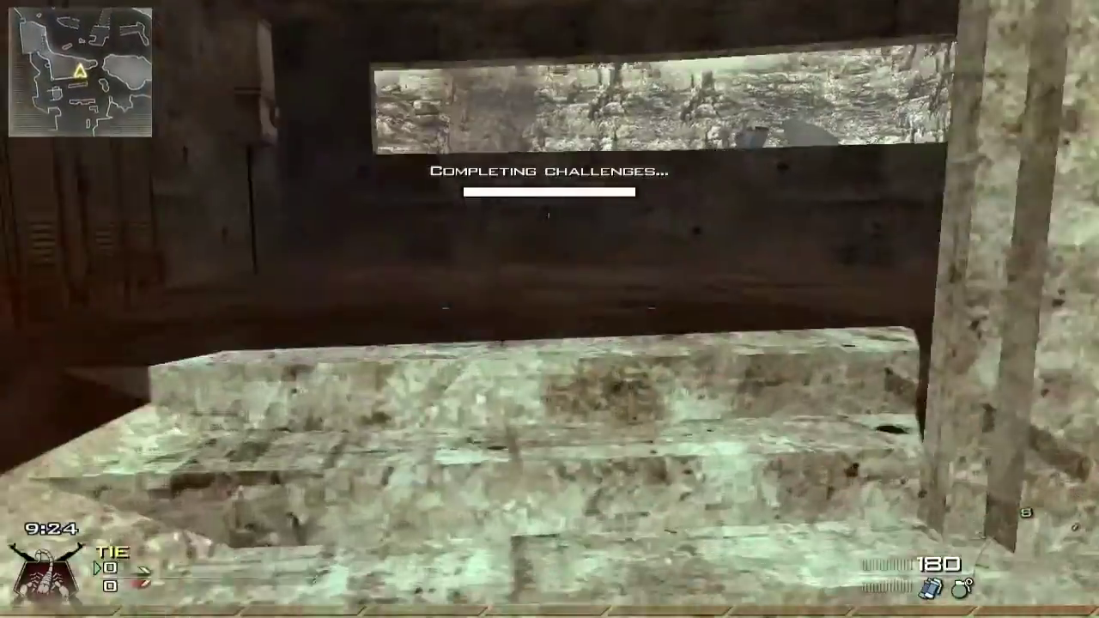
End the match and give Custom Class 3 a FAMAS with Red Dot Sight, Heartbeat Sensor and camo
key("Escape")
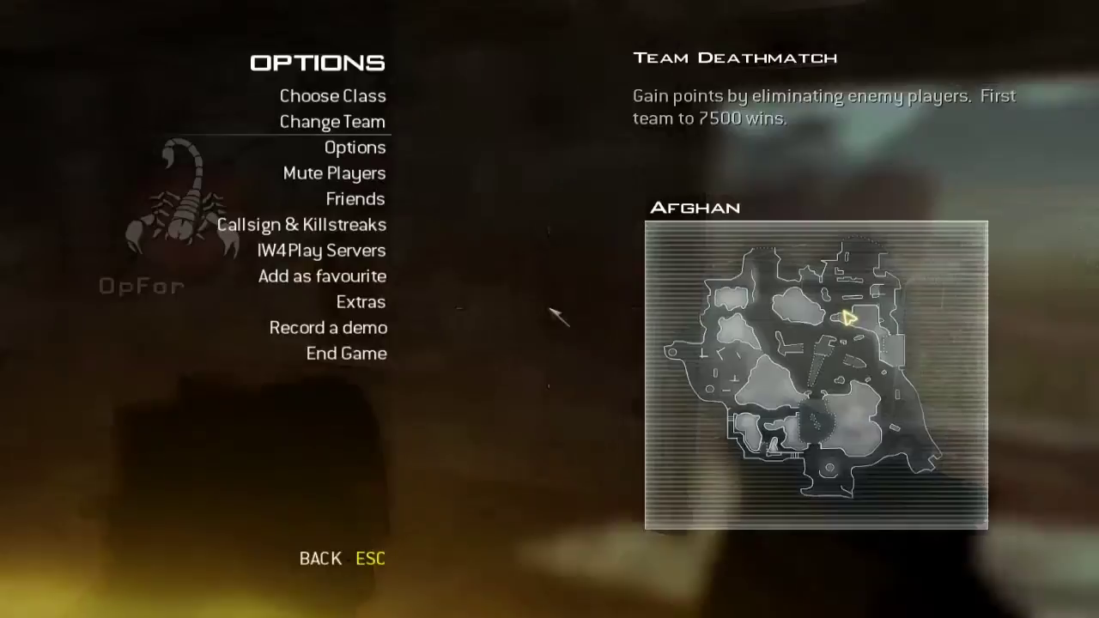
left_click(400, 347)
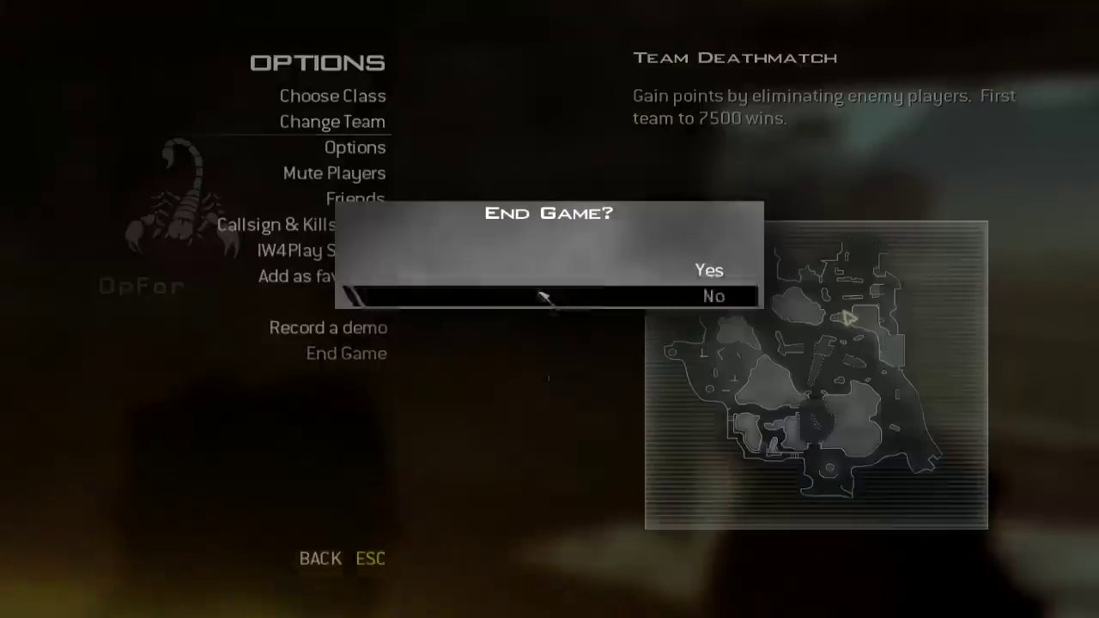
left_click(616, 273)
left_click(418, 148)
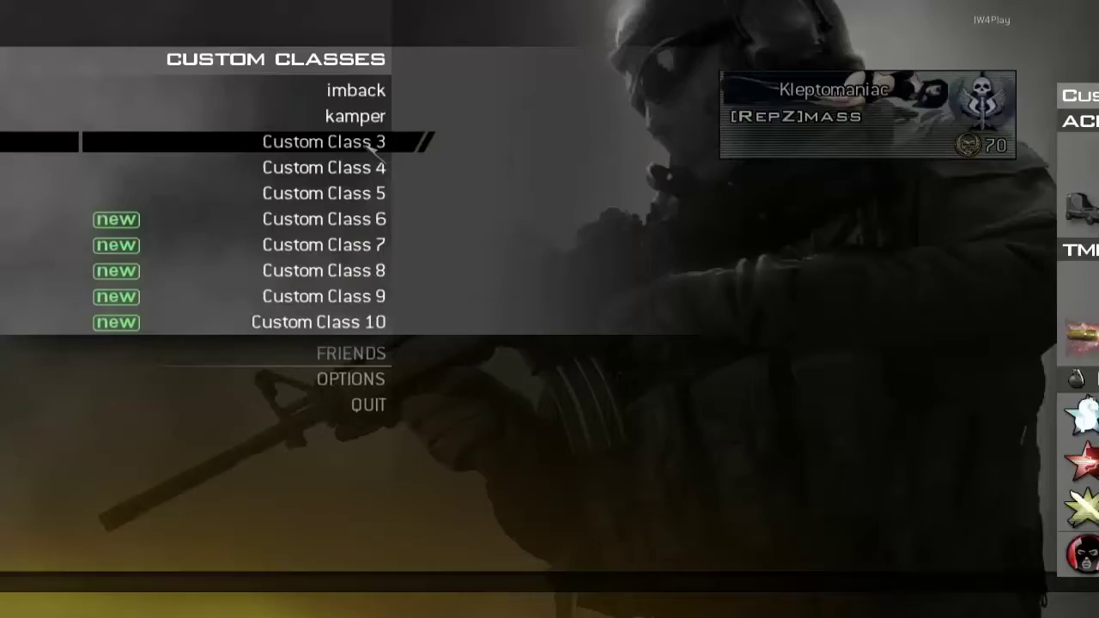
left_click(356, 144)
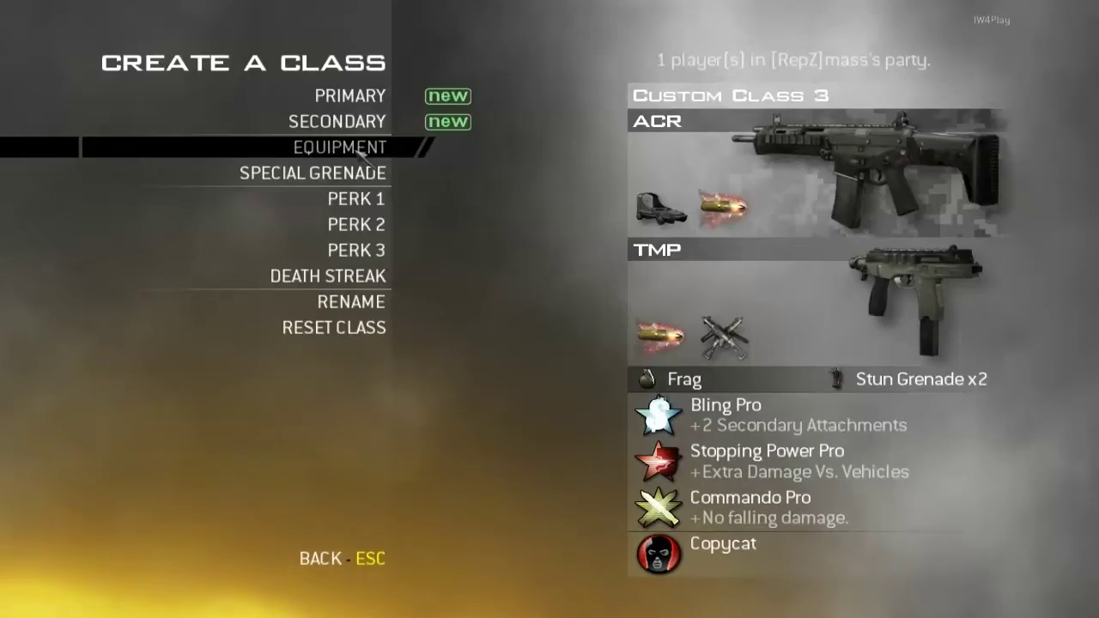
left_click(364, 99)
left_click(311, 125)
left_click(284, 178)
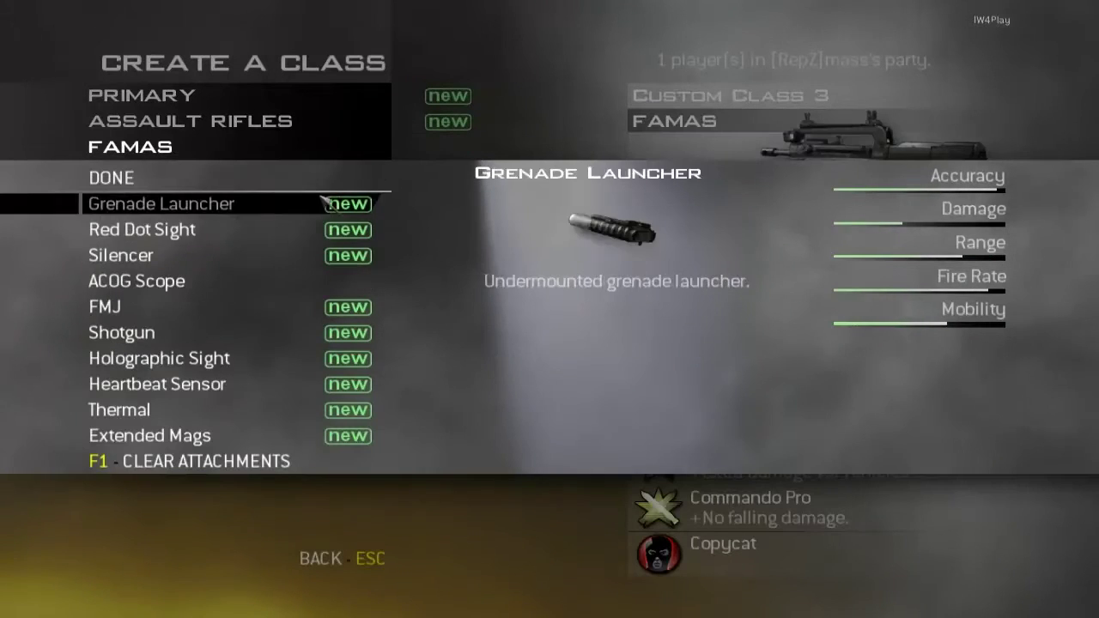
left_click(287, 230)
left_click(258, 384)
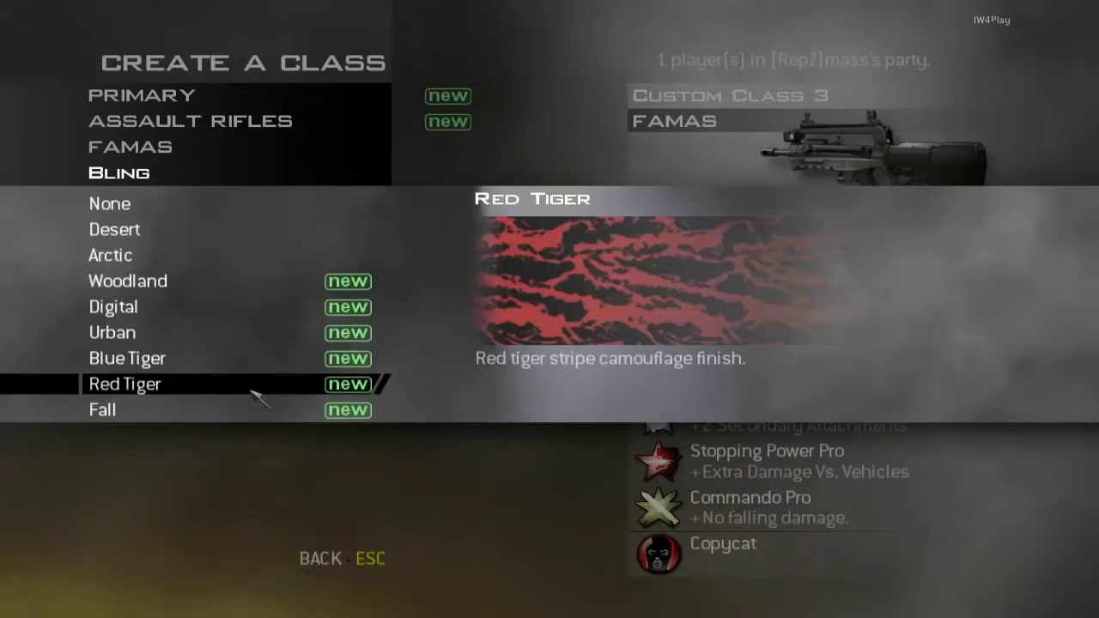
left_click(255, 280)
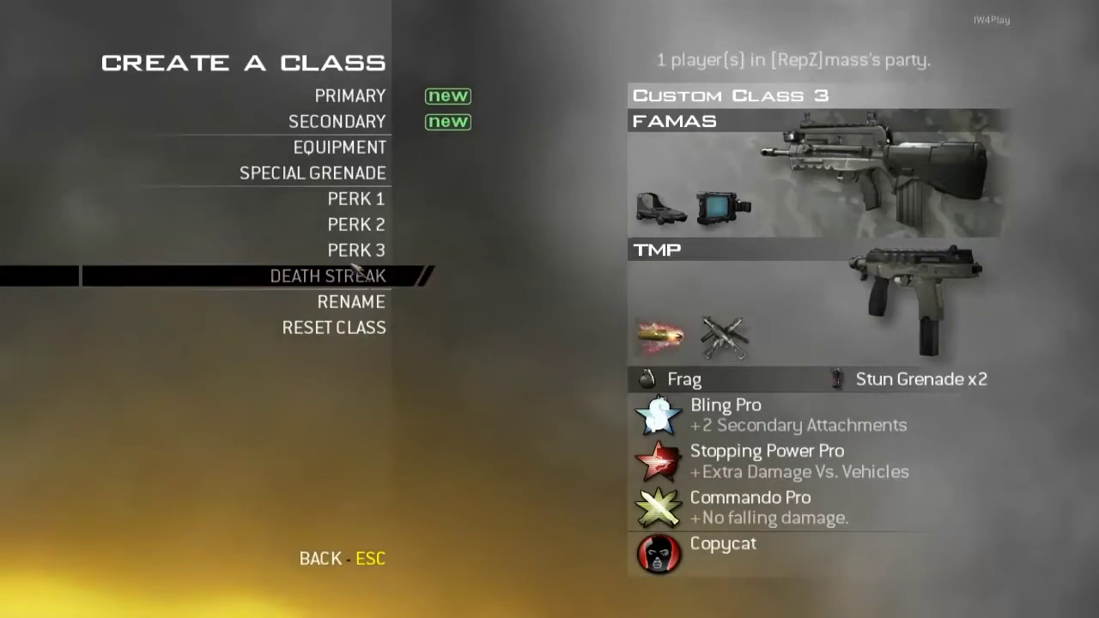
Page through the unlocked emblems in Barracks, then return to the main menu
key("Escape")
key("Escape")
left_click(359, 199)
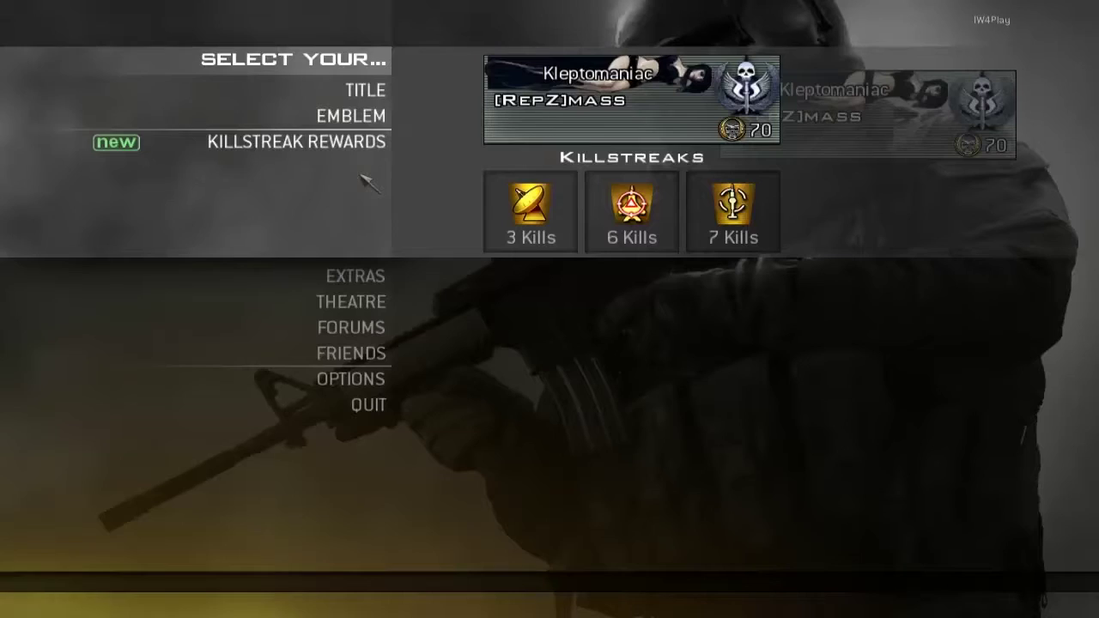
left_click(361, 114)
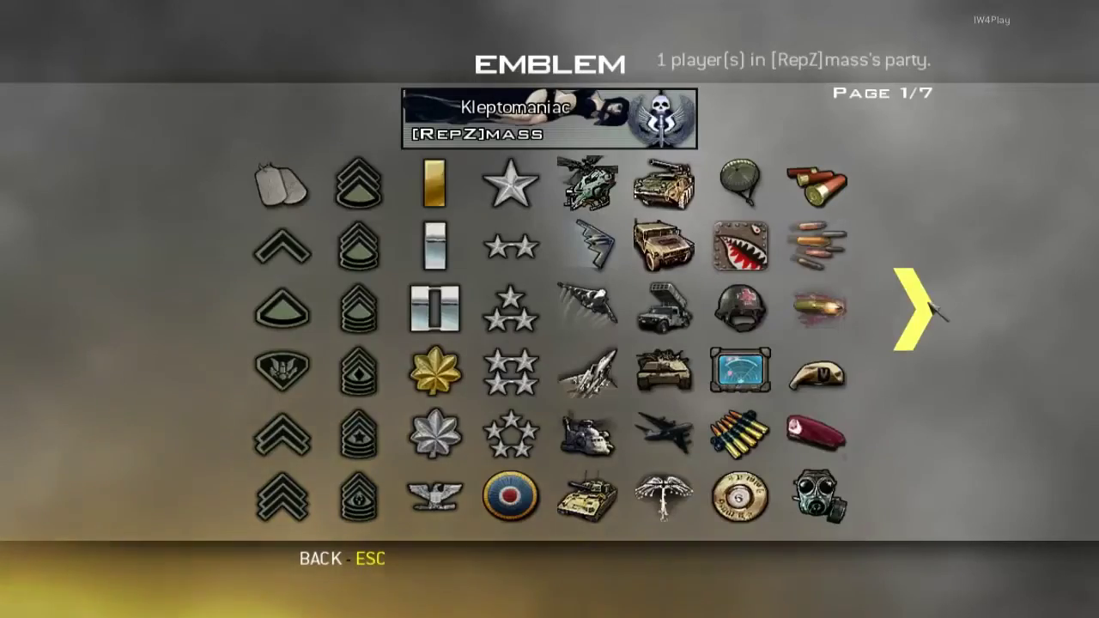
left_click(932, 356)
left_click(933, 356)
left_click(935, 354)
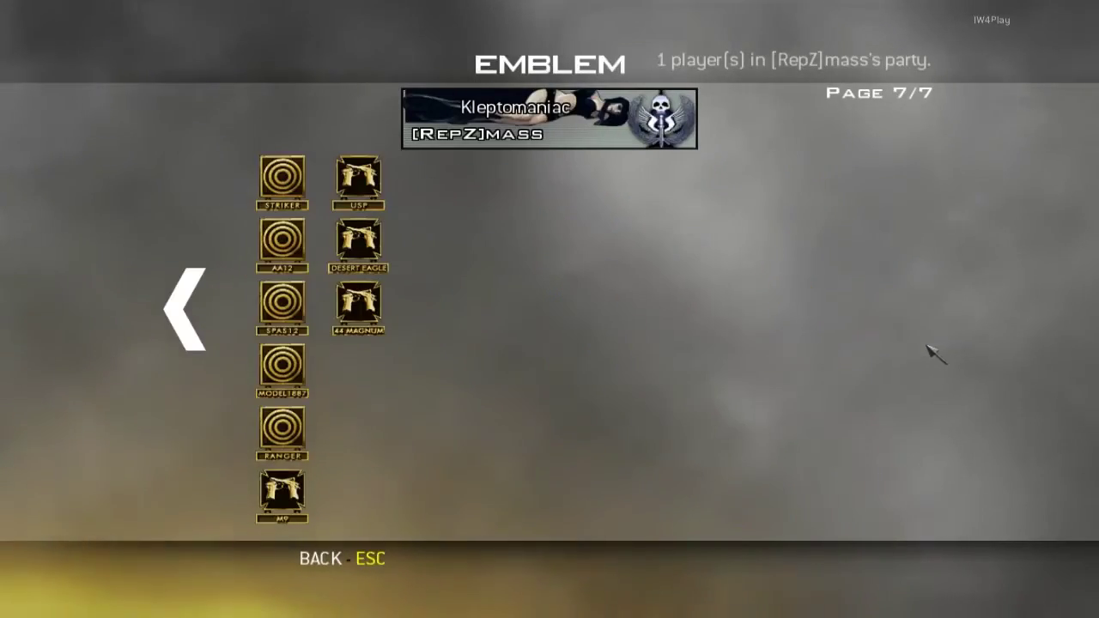
left_click(179, 282)
left_click(178, 282)
left_click(180, 280)
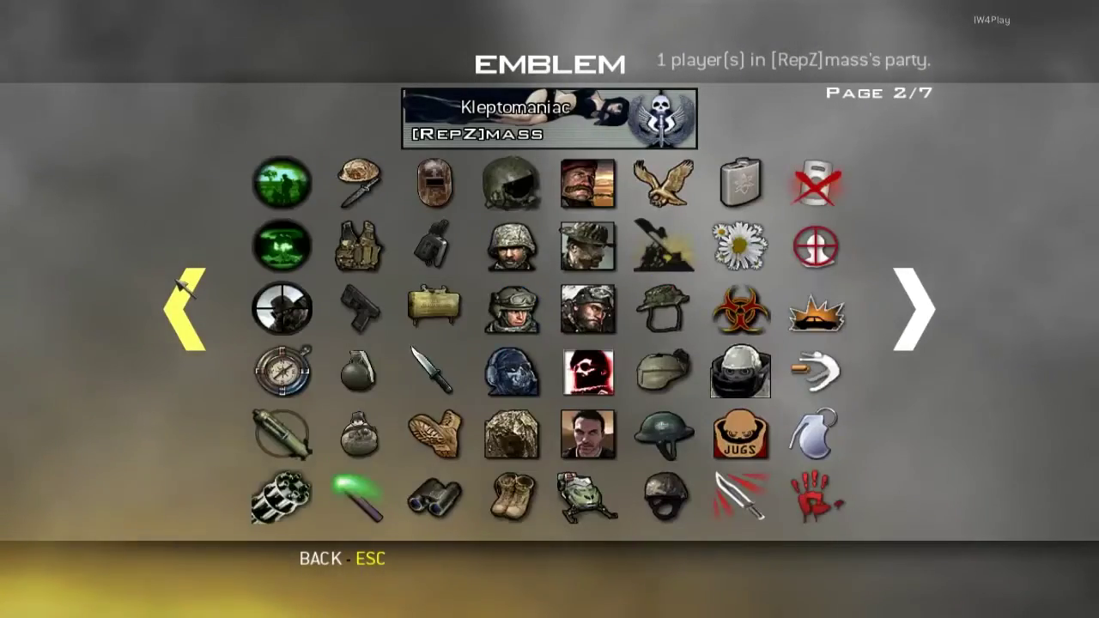
key("Escape")
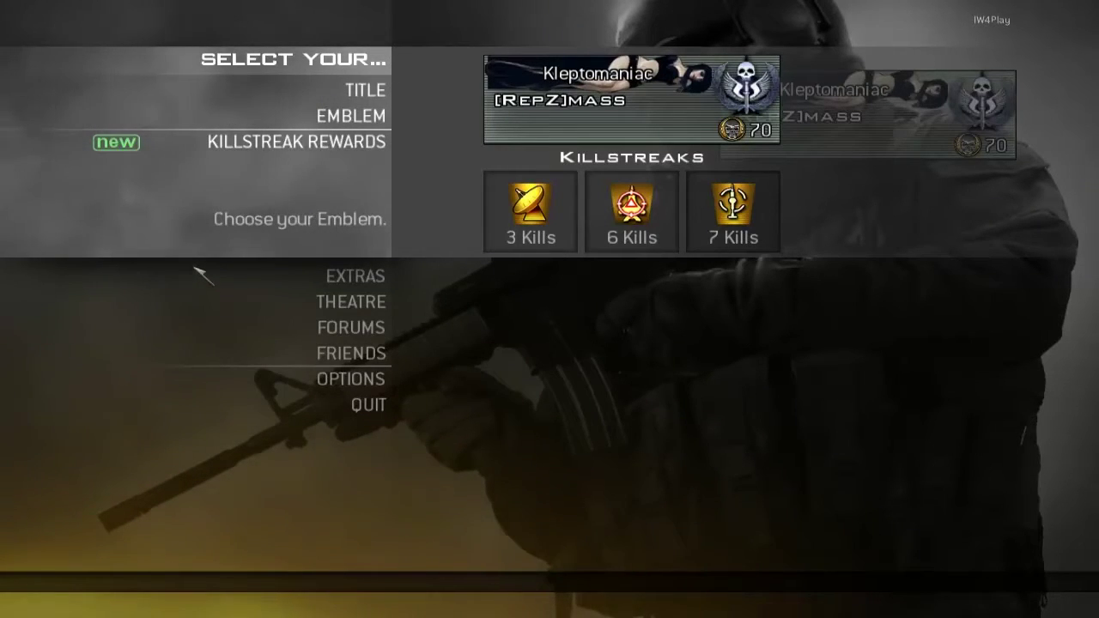
key("Escape")
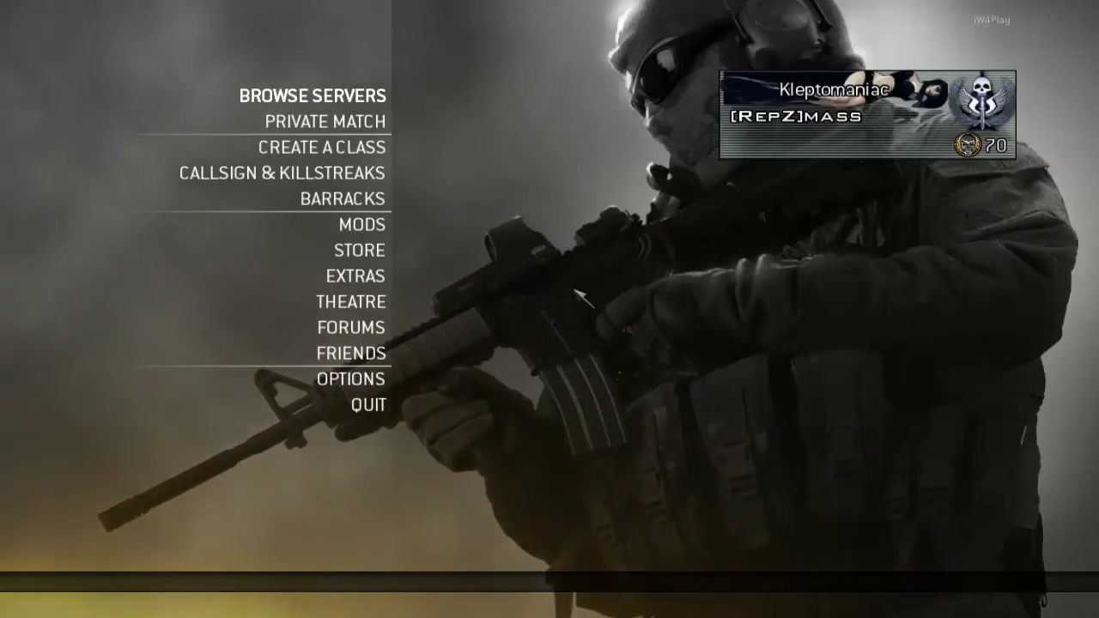